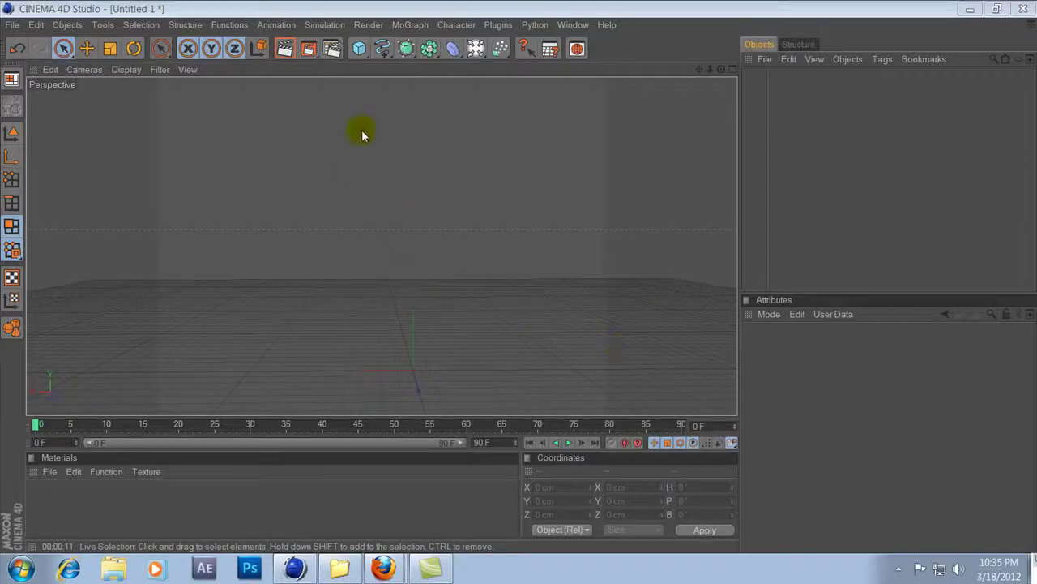
Step: Add a cube and stretch it much wider along X with the Scale tool
click(359, 48)
click(391, 59)
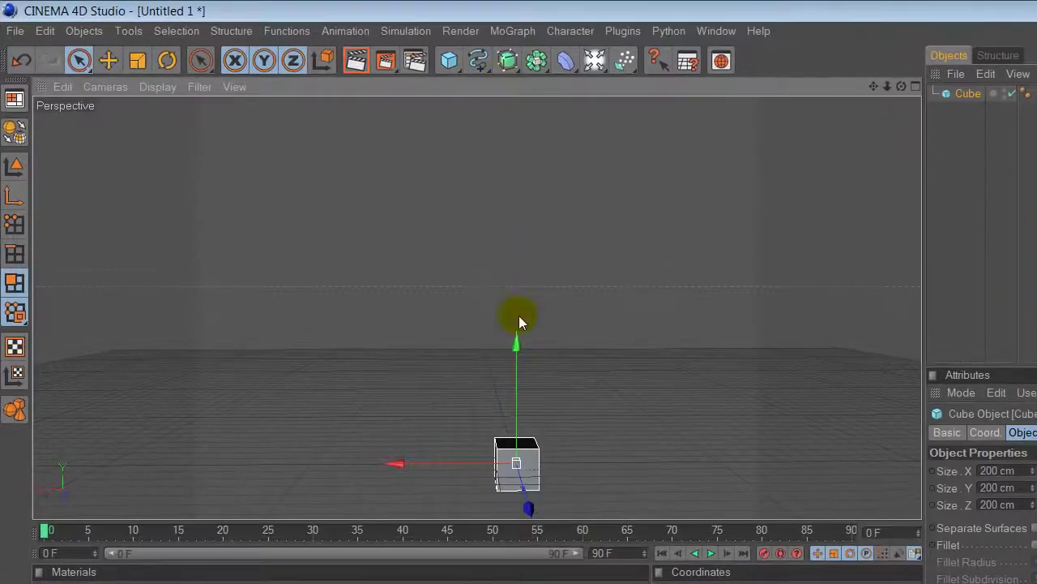
click(138, 65)
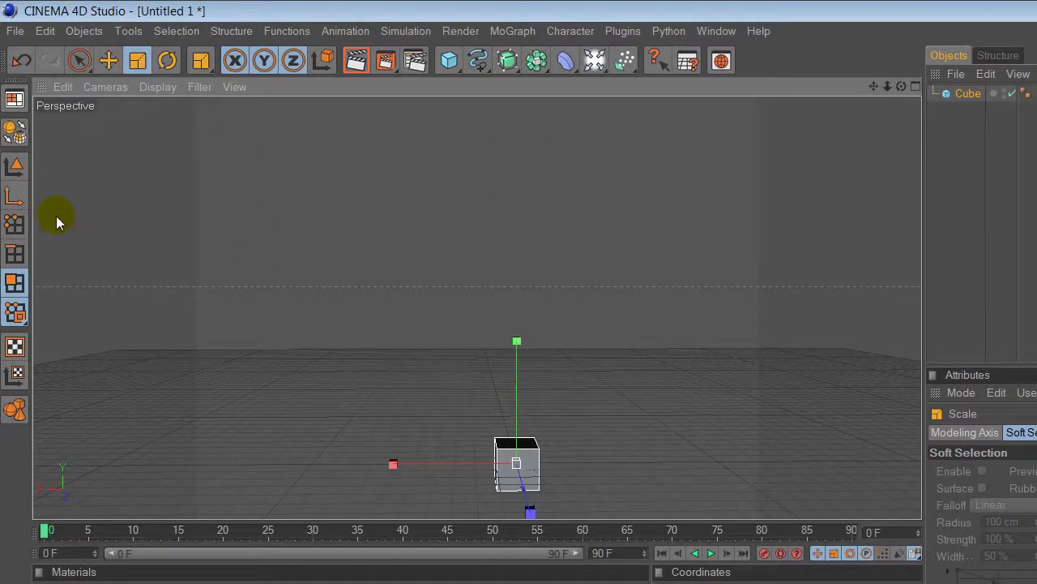
click(13, 198)
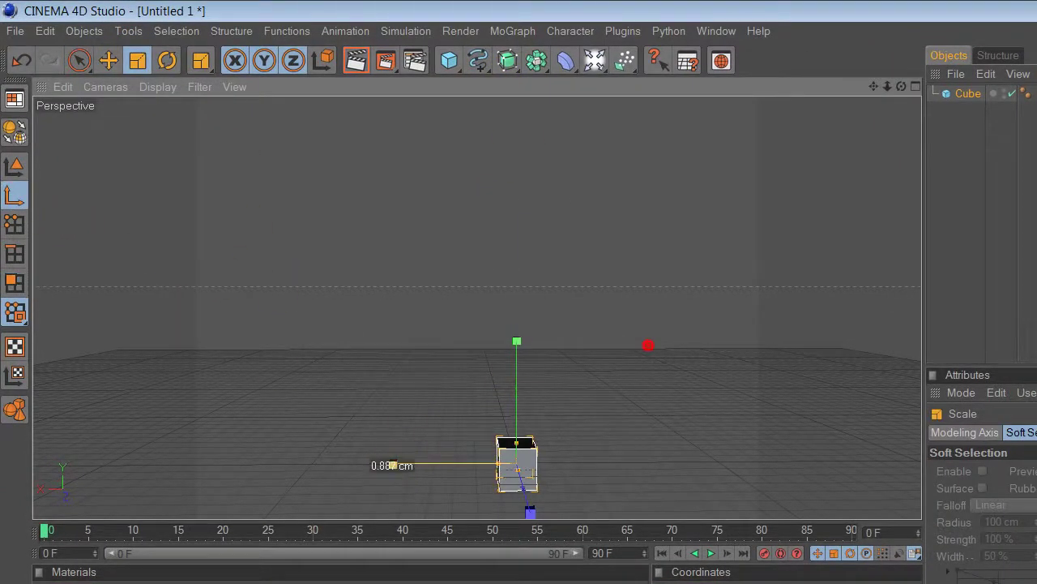
drag(648, 345, 811, 345)
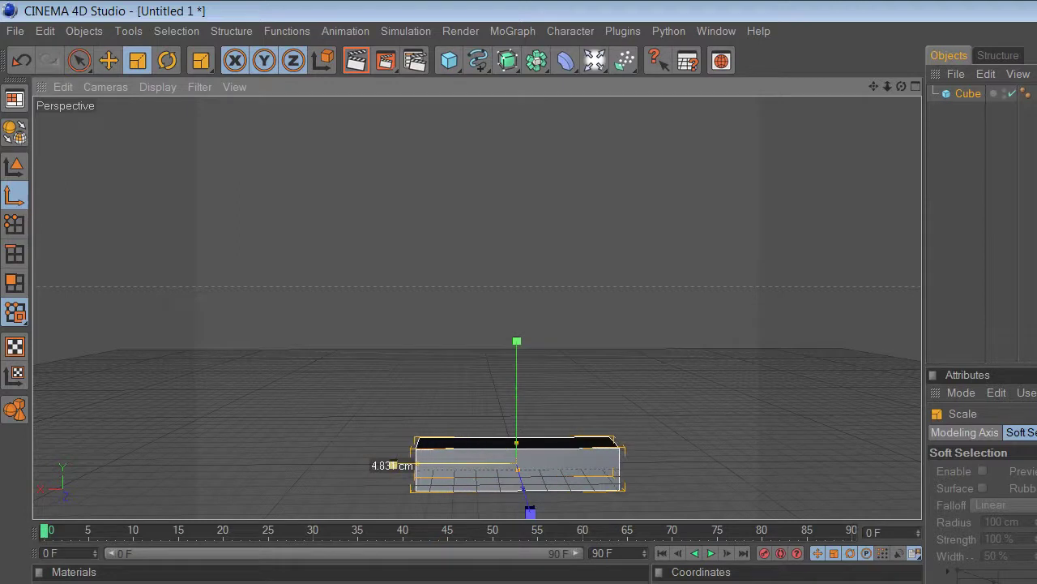
drag(392, 465, 452, 475)
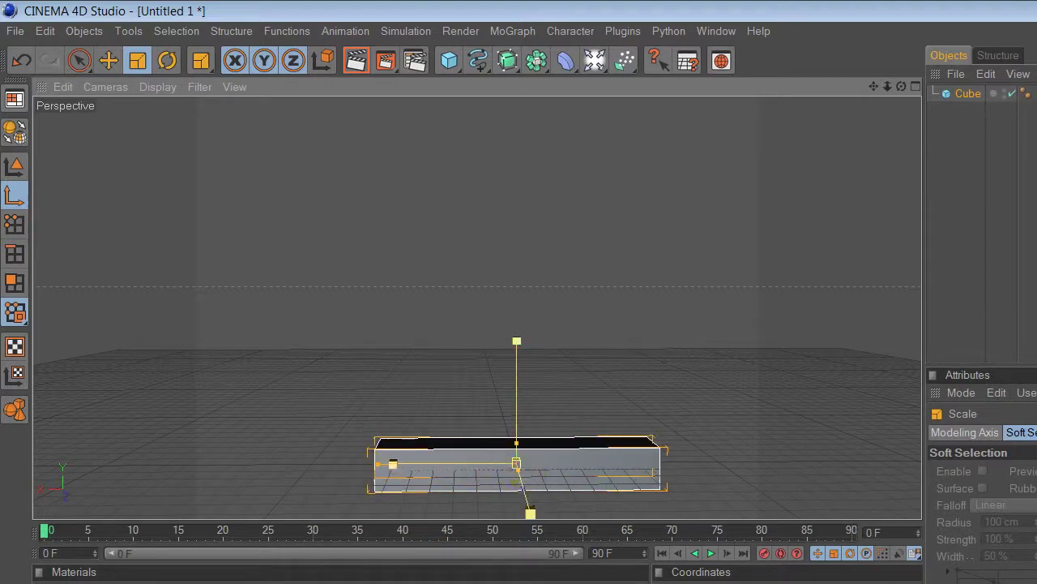
drag(648, 348, 794, 348)
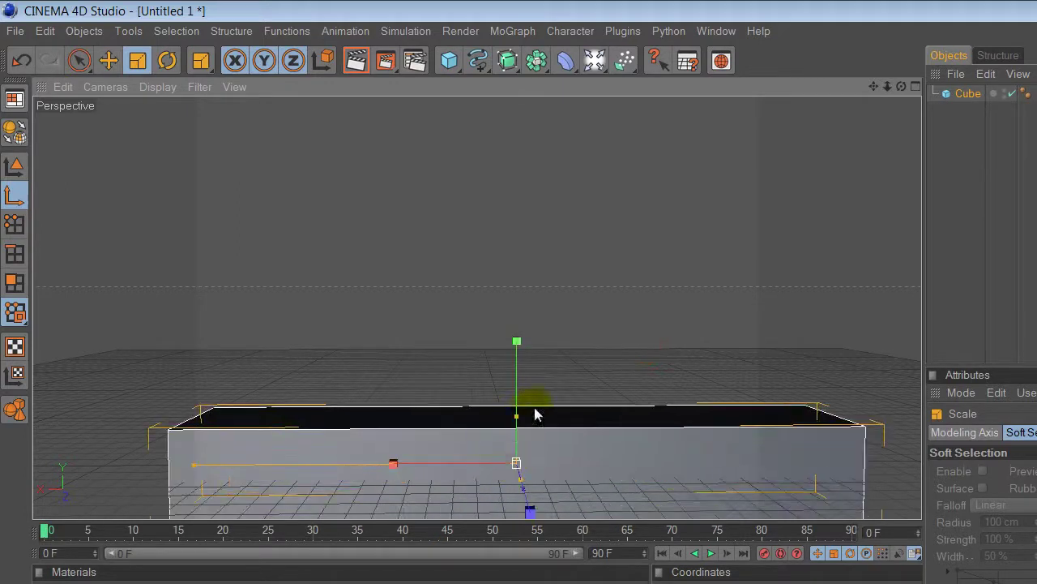
Step: Make the box much taller along Y and stretch it slightly further along X
drag(516, 427, 516, 283)
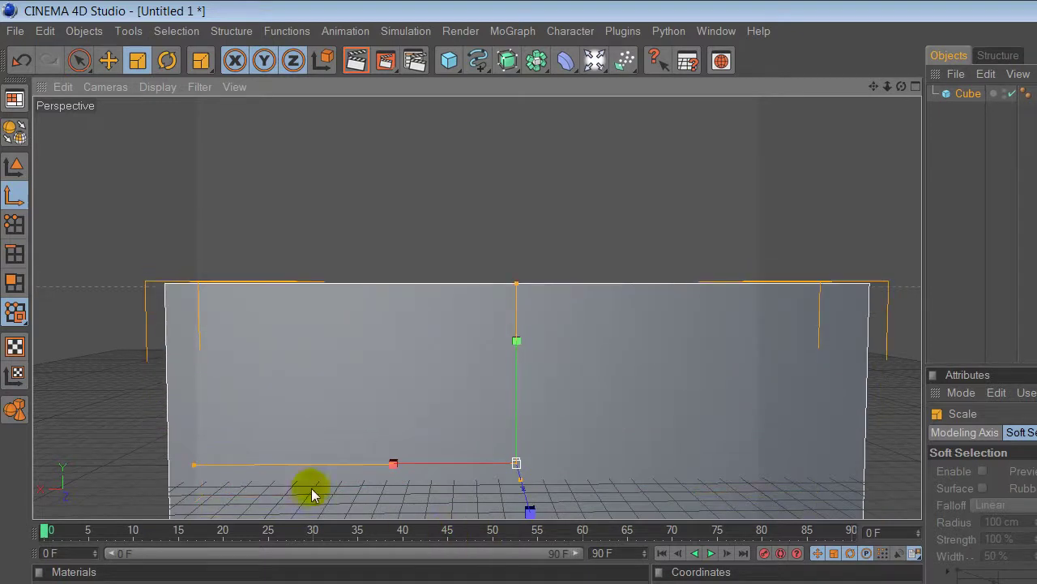
drag(179, 469, 129, 466)
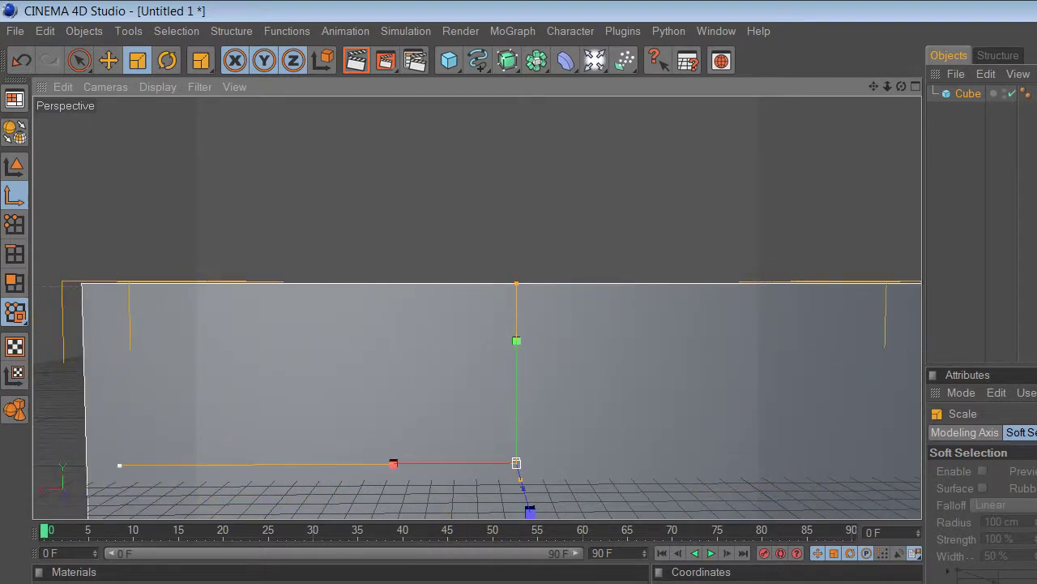
drag(199, 456, 138, 463)
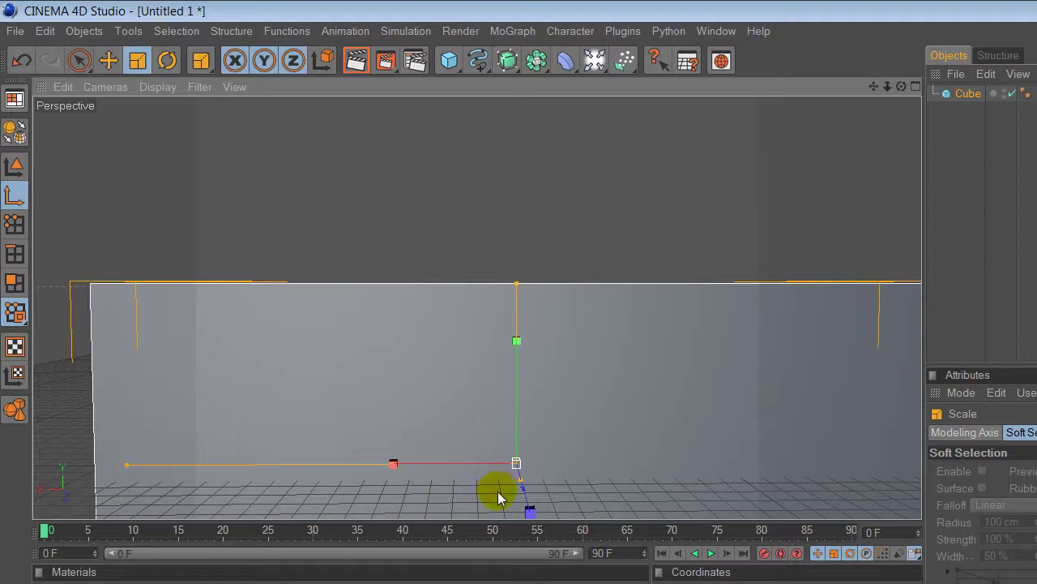
alt+drag(498, 496, 504, 495)
mouse_move(504, 405)
alt+mouse_down()
mouse_move(492, 407)
mouse_move(591, 382)
alt+mouse_up()
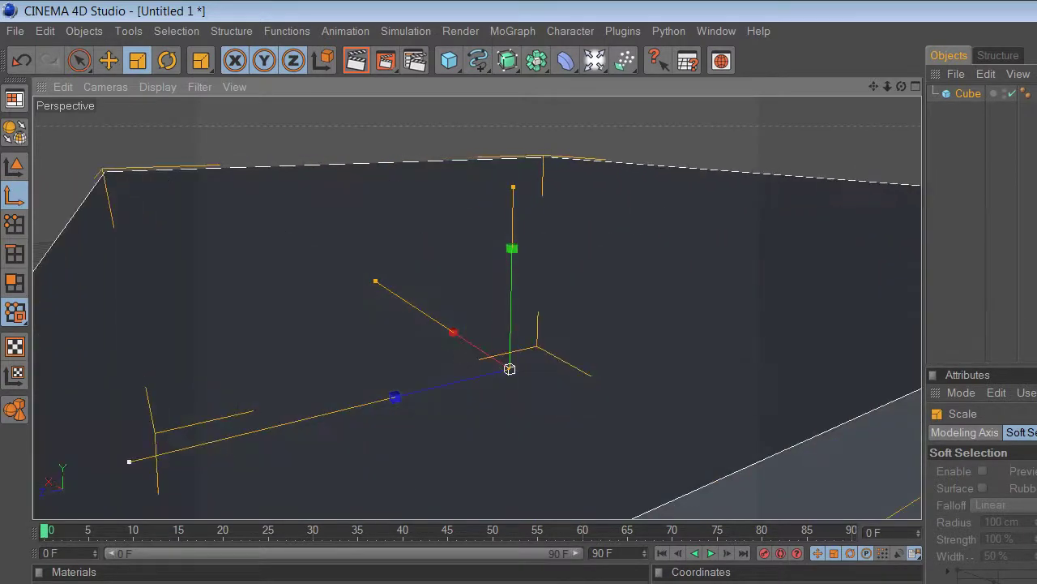
mouse_move(591, 382)
alt+right_down()
mouse_move(647, 345)
mouse_move(694, 359)
alt+right_up()
alt+drag(695, 359, 624, 378)
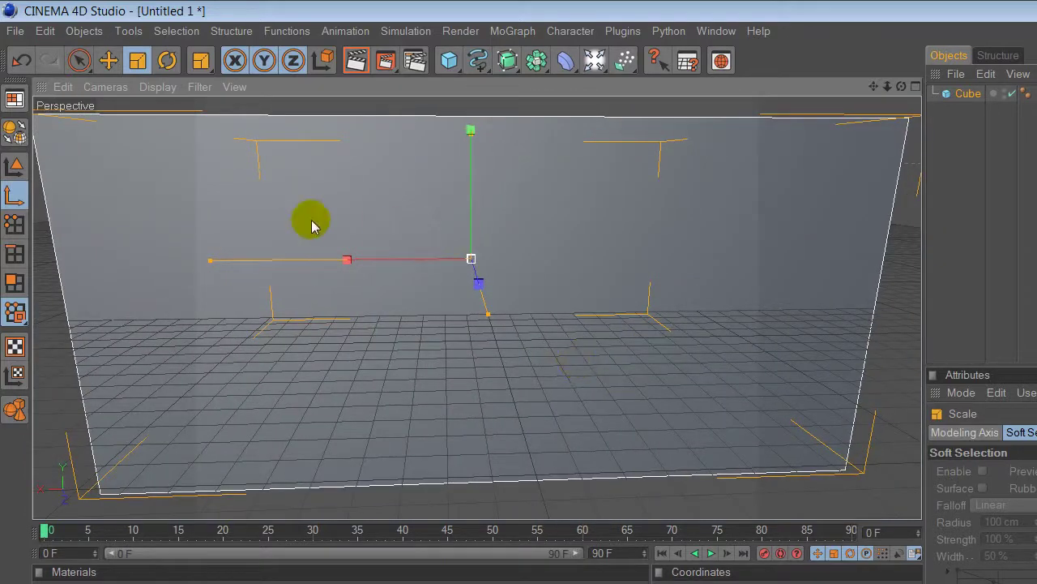
click(84, 64)
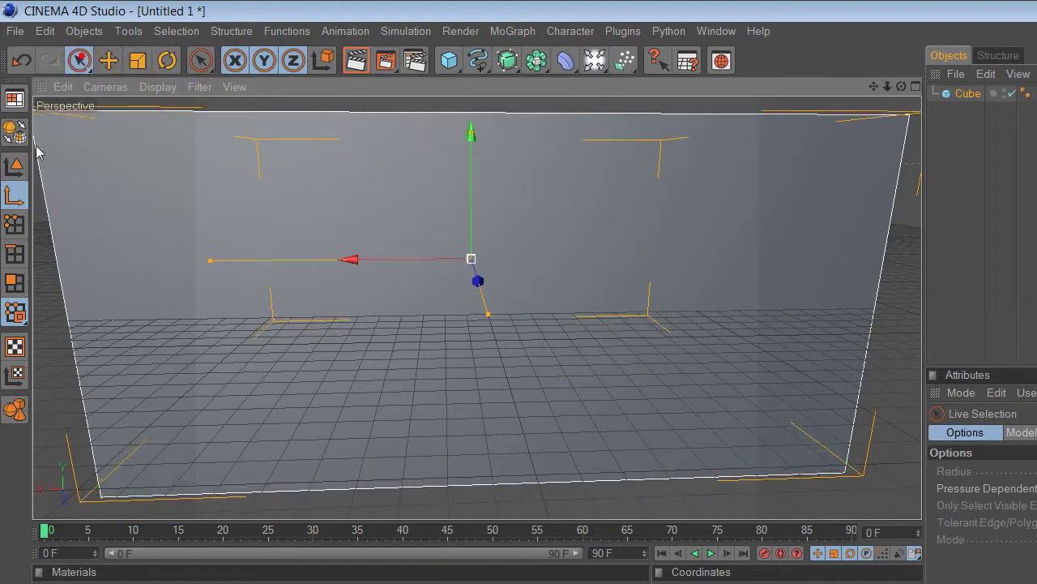
Step: Convert the stretched cube into an editable polygon object
click(14, 165)
click(18, 132)
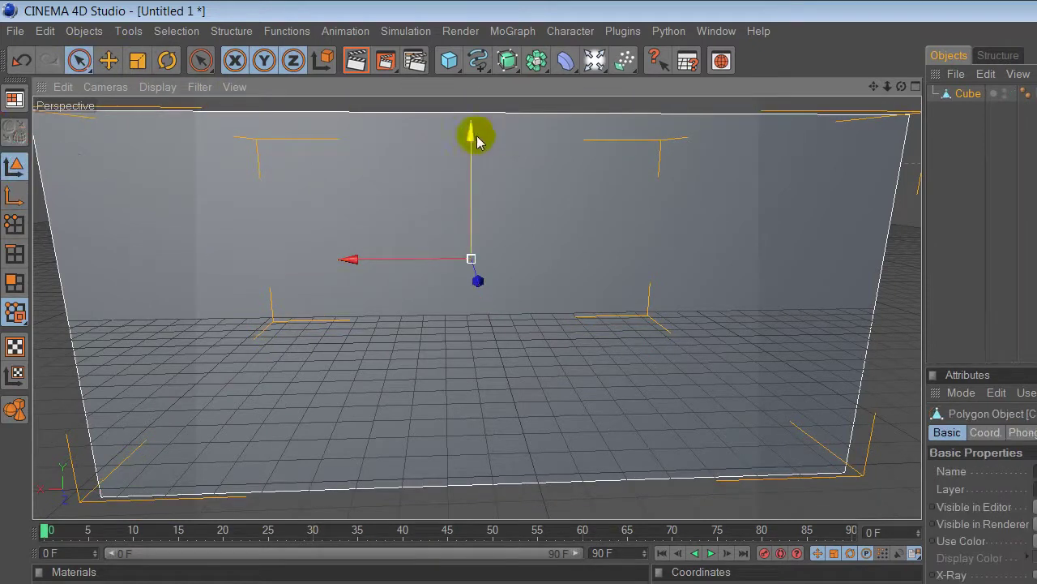
drag(473, 132, 472, 101)
drag(475, 138, 475, 293)
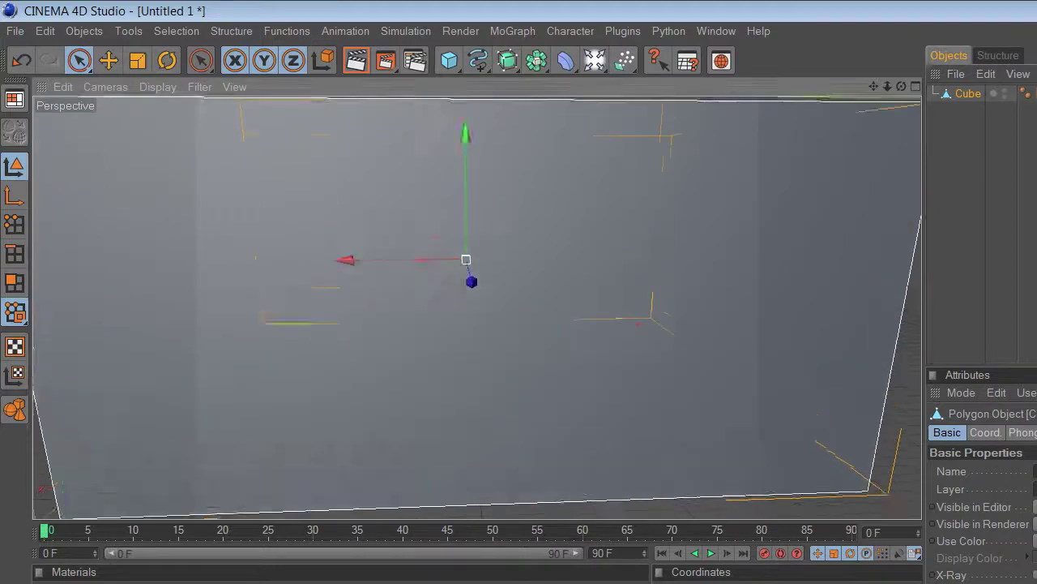
scroll(538, 234, down, 3)
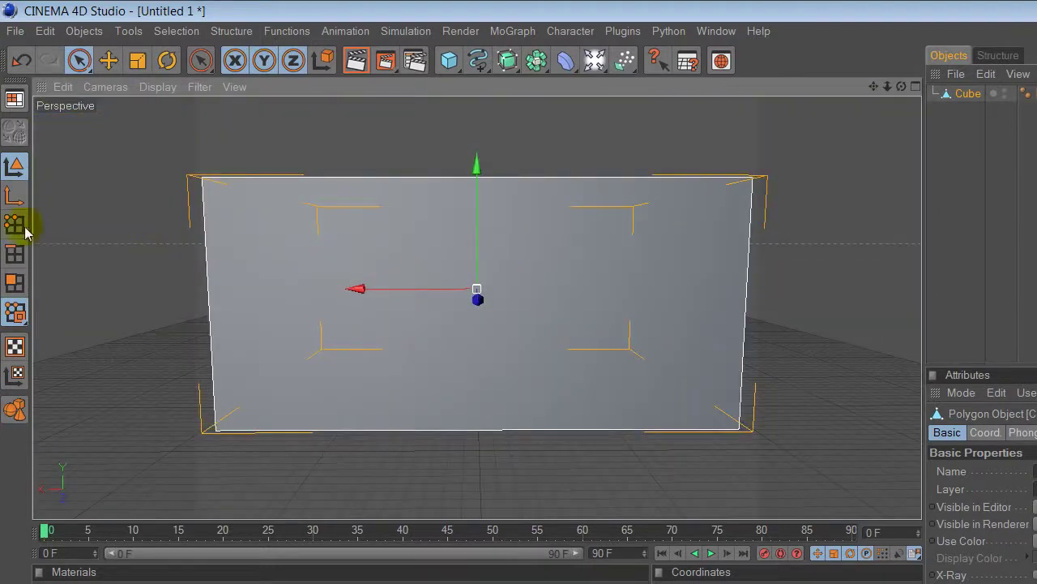
Step: Delete the box's front polygon to open it into a room and view its interior
click(15, 283)
click(401, 335)
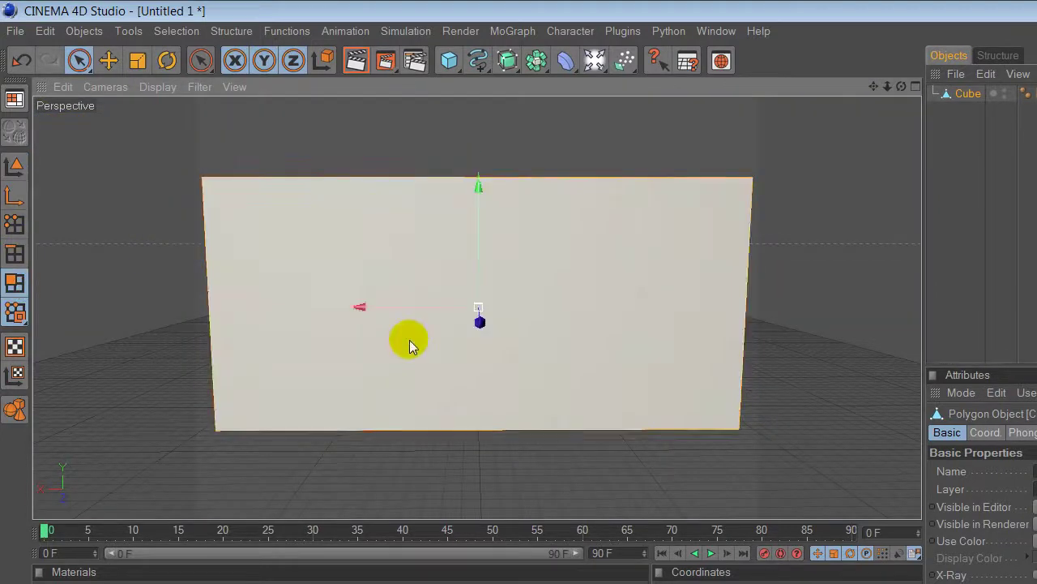
key(Delete)
alt+drag(448, 283, 463, 287)
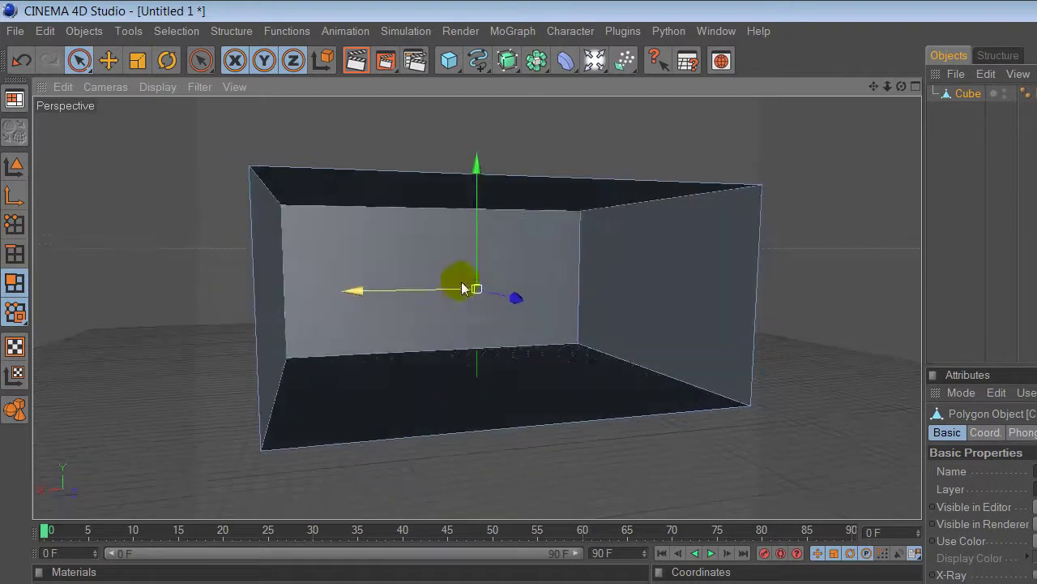
scroll(516, 301, up, 2)
scroll(516, 302, up, 1)
scroll(525, 300, down, 1)
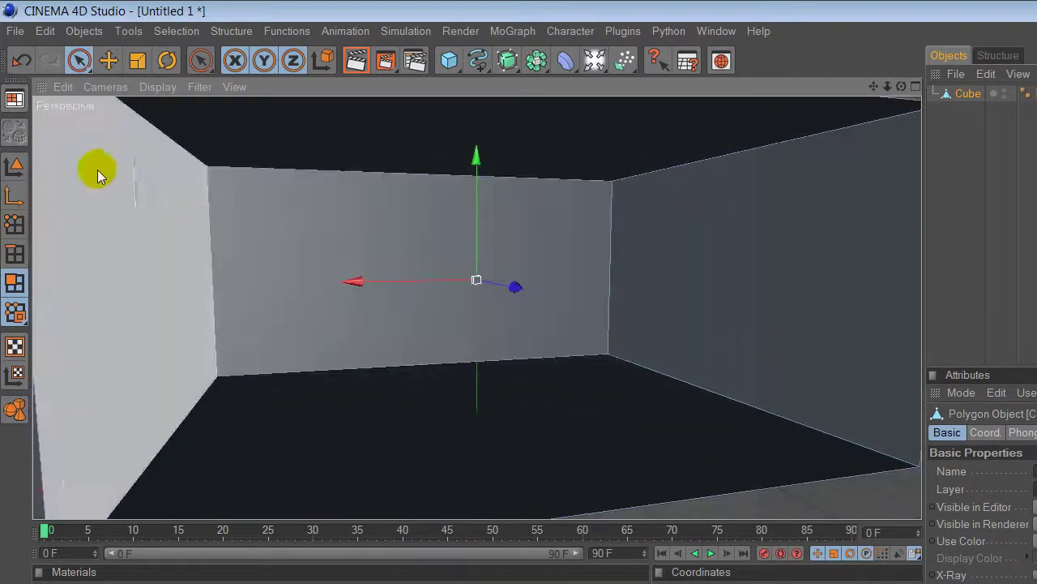
Step: Scale the room wider along X so its back wall spans further across the scene
click(138, 62)
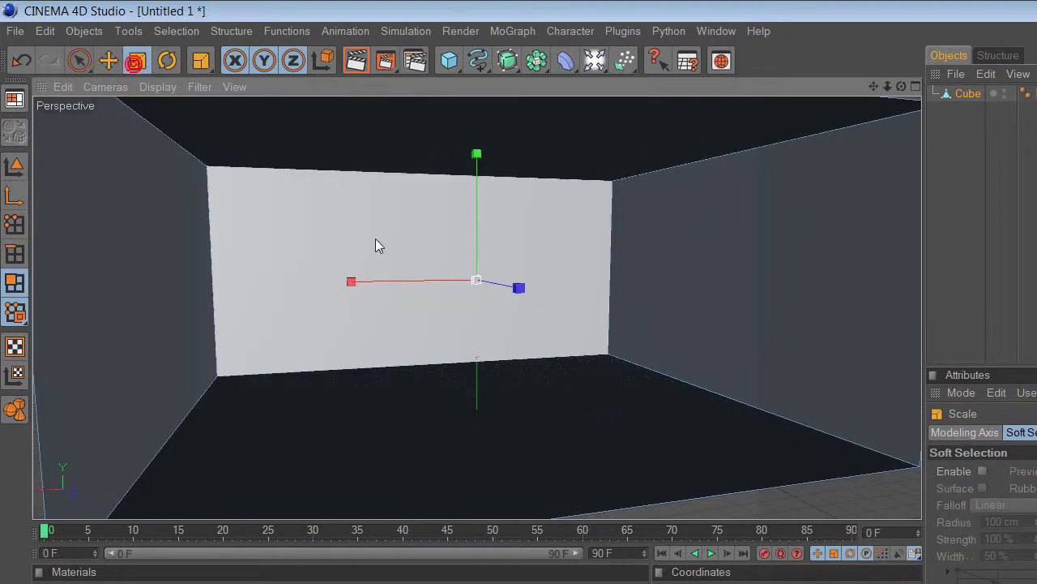
click(13, 166)
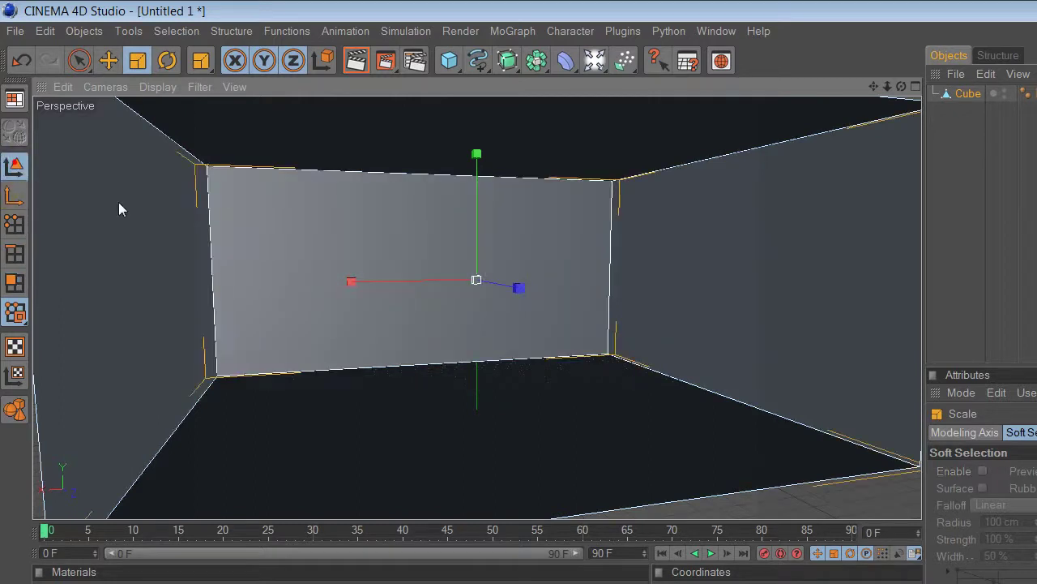
drag(352, 282, 320, 284)
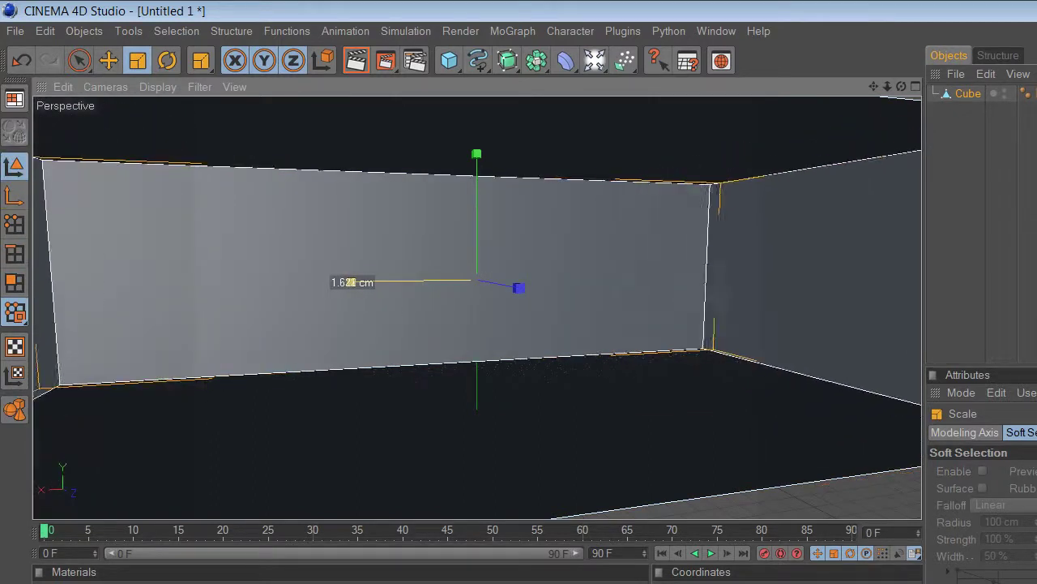
alt+drag(478, 279, 567, 268)
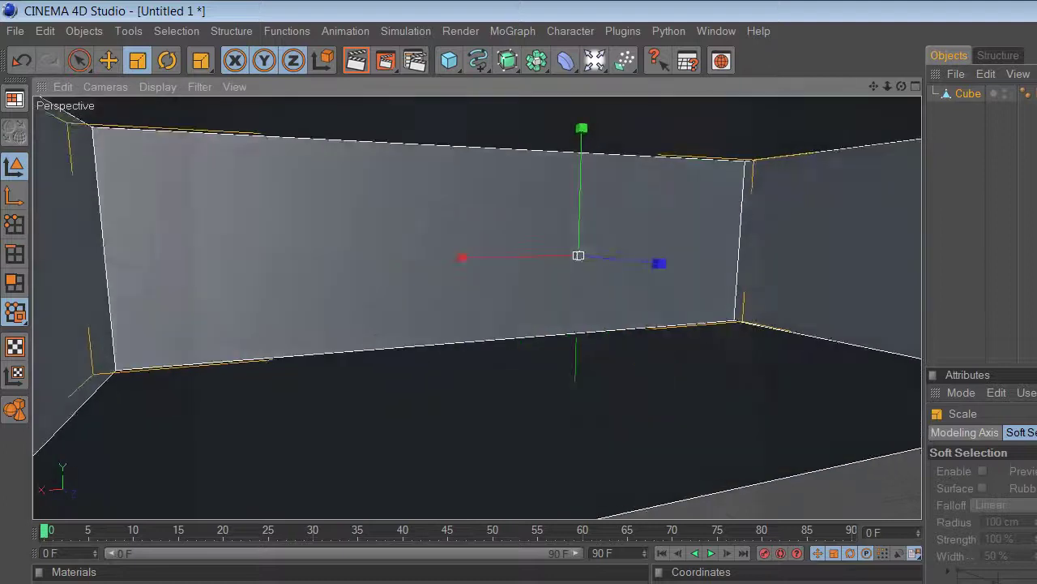
alt+drag(397, 340, 396, 381)
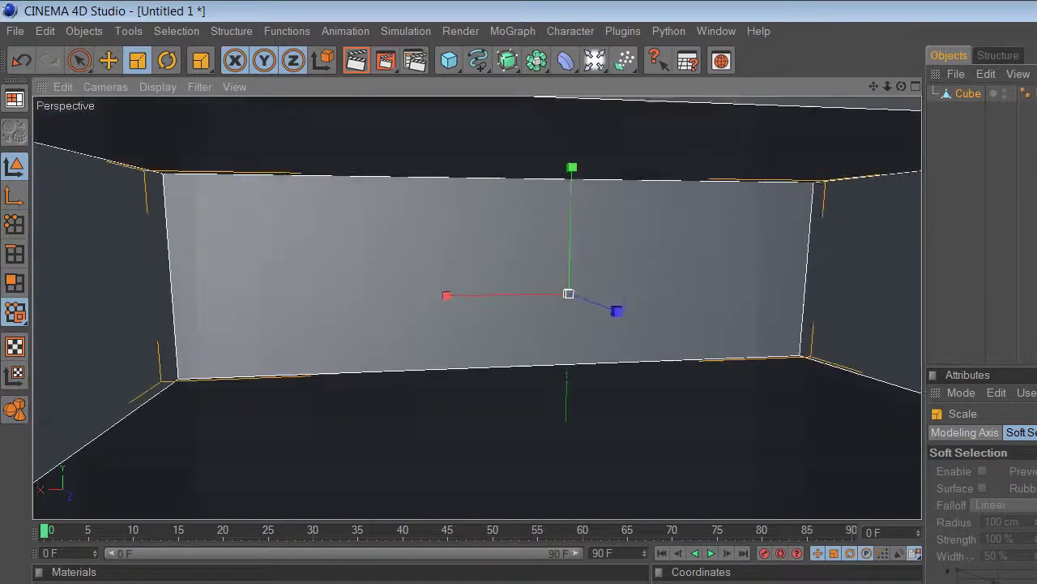
alt+drag(486, 324, 506, 324)
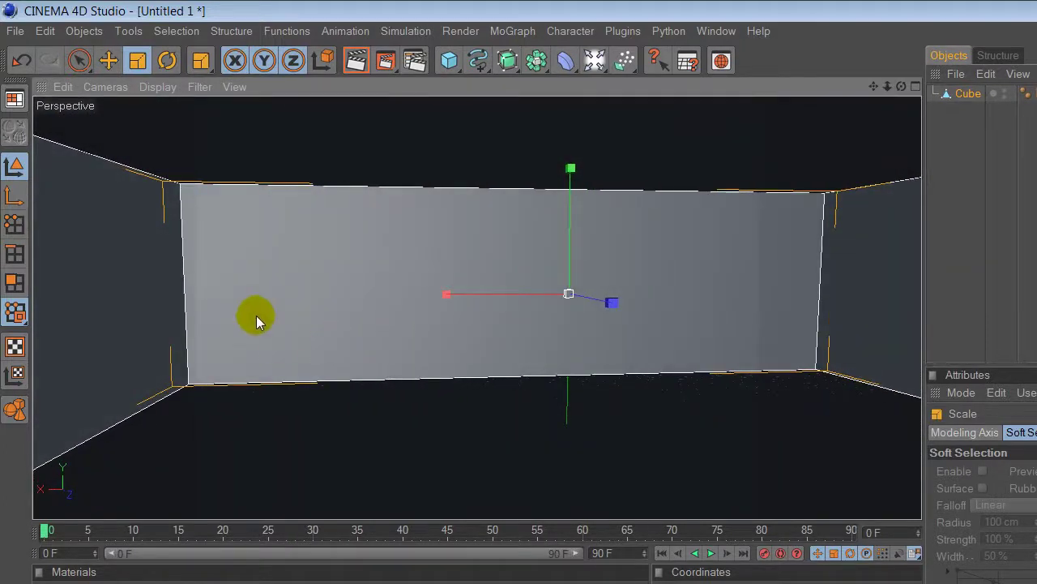
mouse_move(380, 269)
alt+mouse_down()
mouse_move(385, 280)
mouse_move(388, 118)
alt+mouse_up()
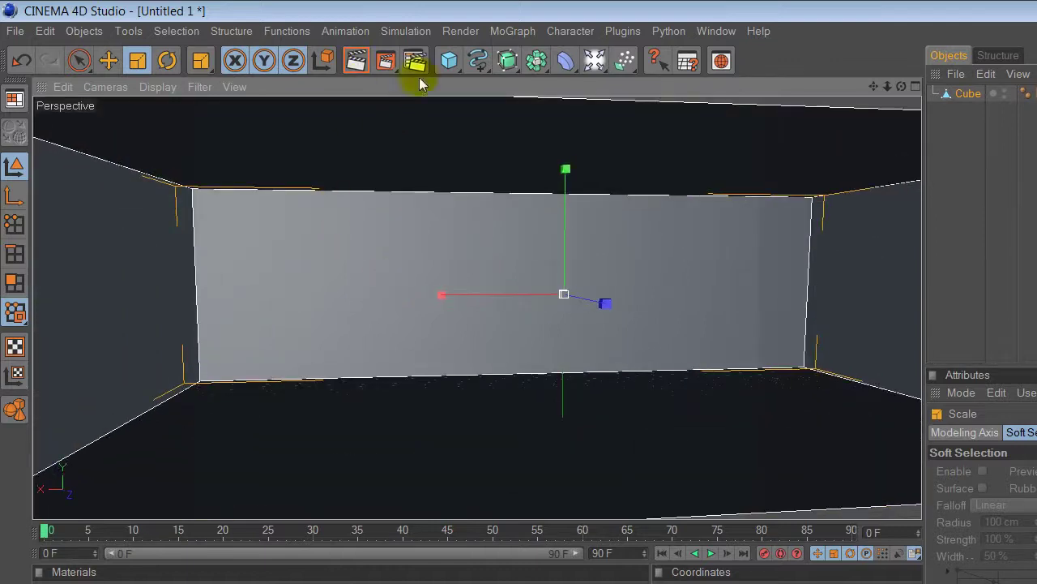
Step: Add a second cube, Cube.1, size it on the floor and make it editable
click(450, 65)
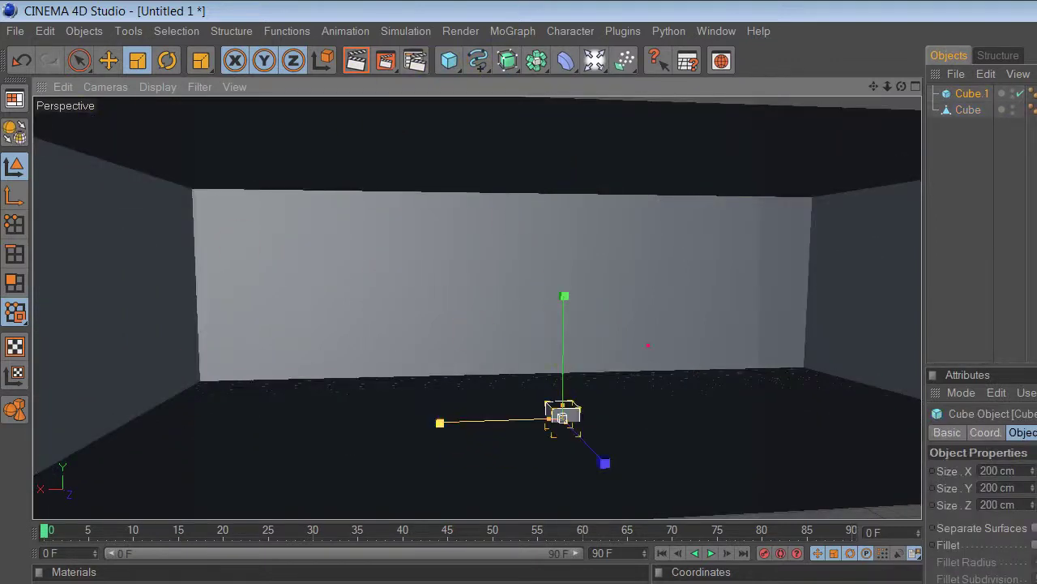
drag(440, 423, 649, 343)
drag(438, 424, 464, 428)
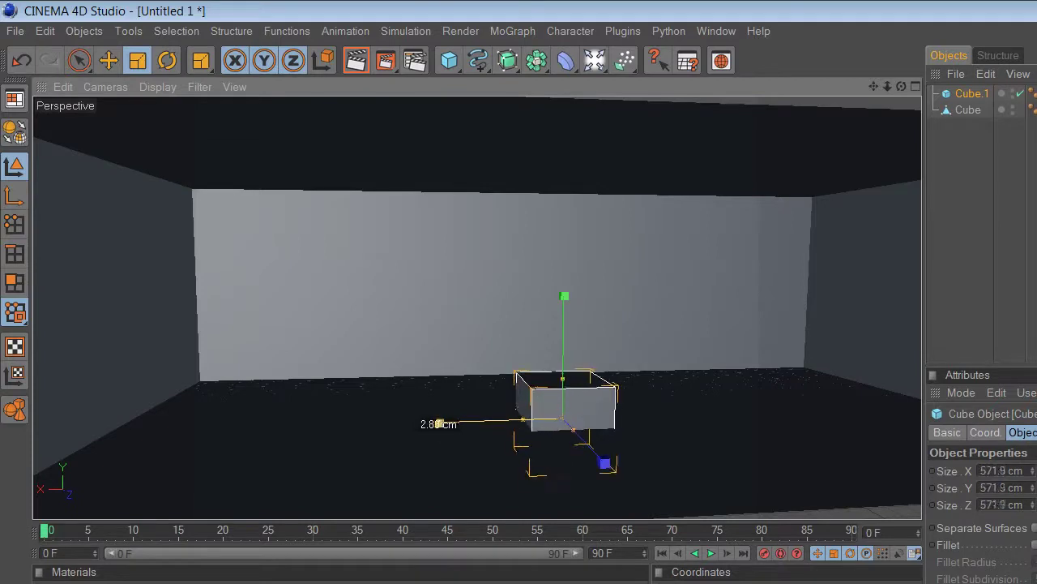
click(16, 100)
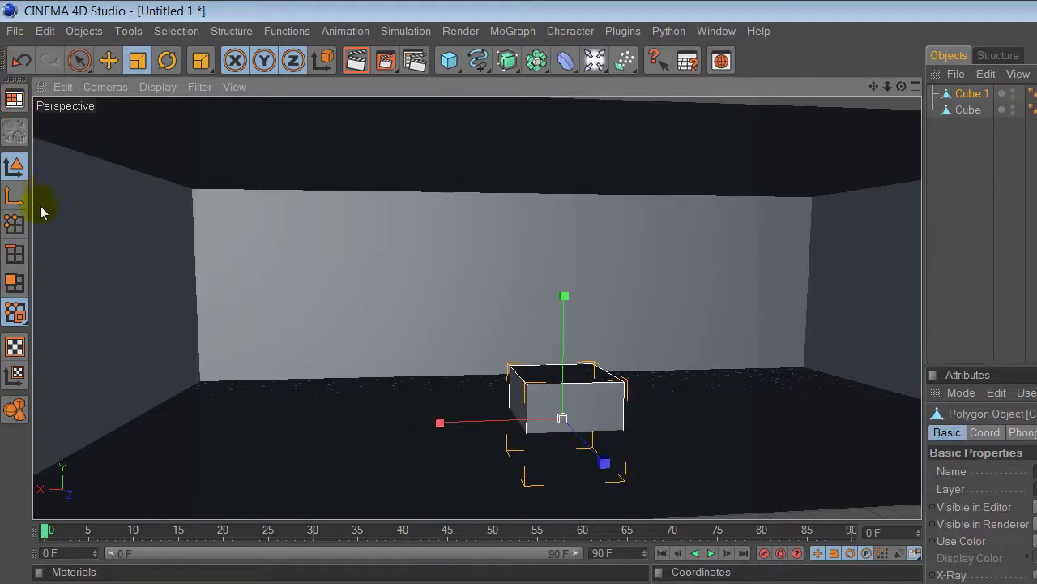
click(15, 283)
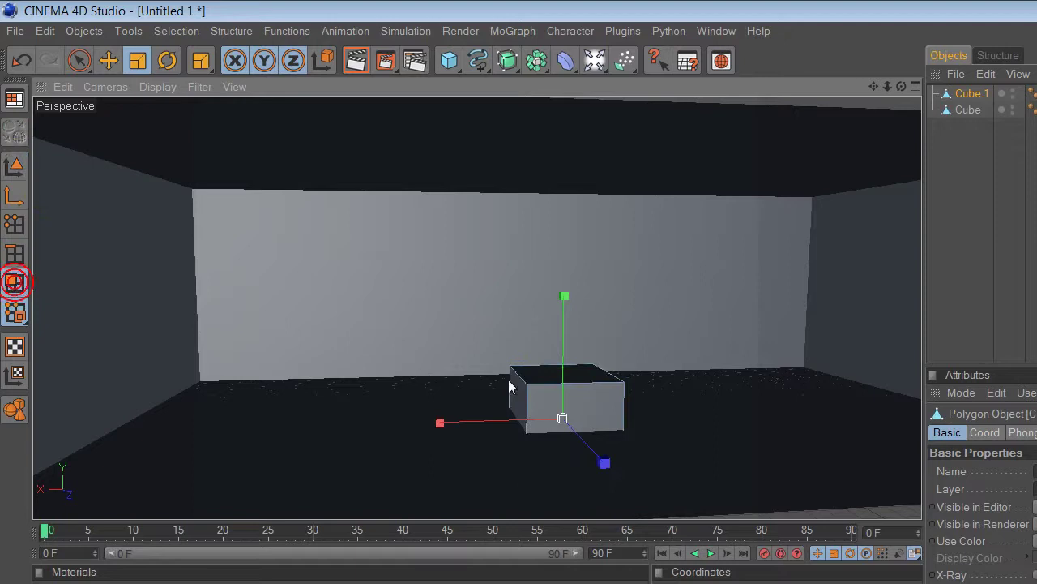
click(10, 171)
click(8, 194)
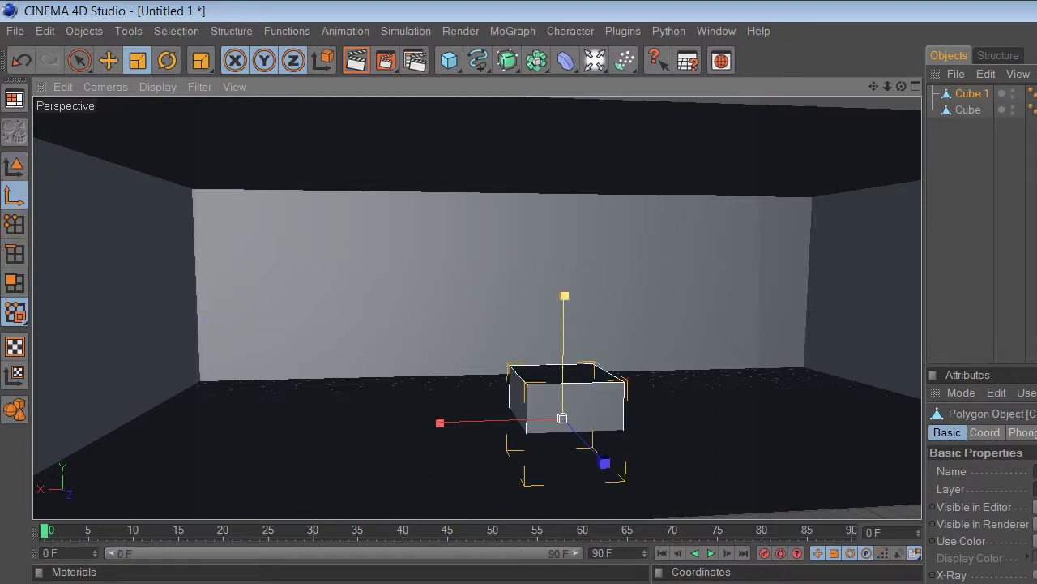
click(139, 62)
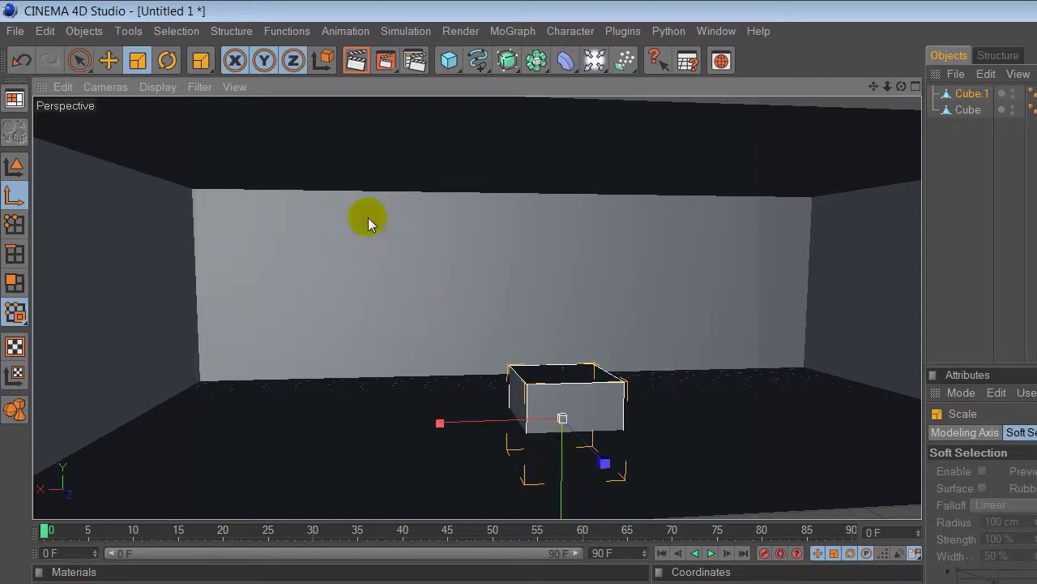
Step: Select Cube.1 and move it up and to the left in the room
click(78, 60)
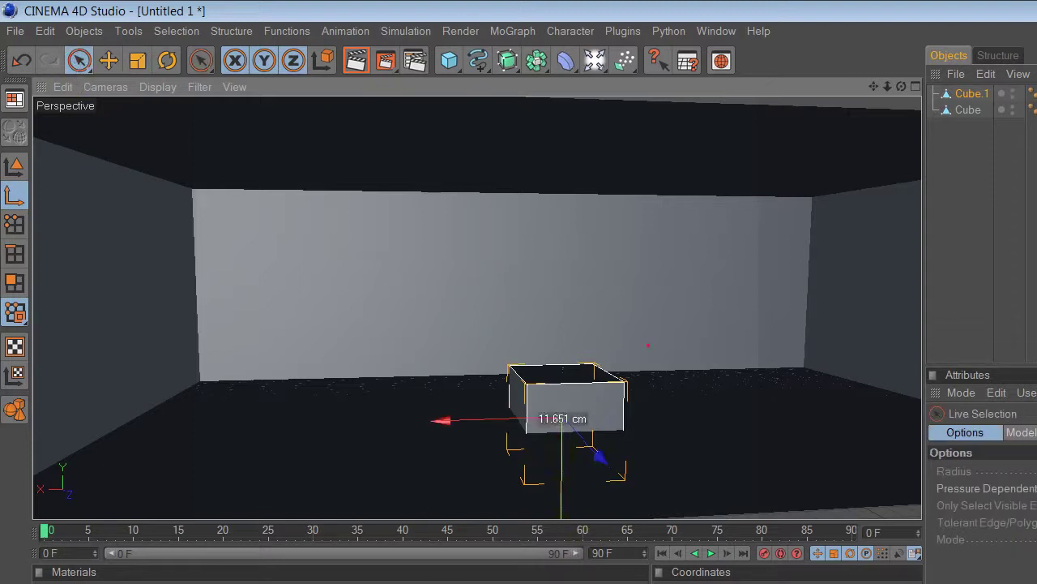
drag(649, 345, 654, 340)
key(ctrl+z)
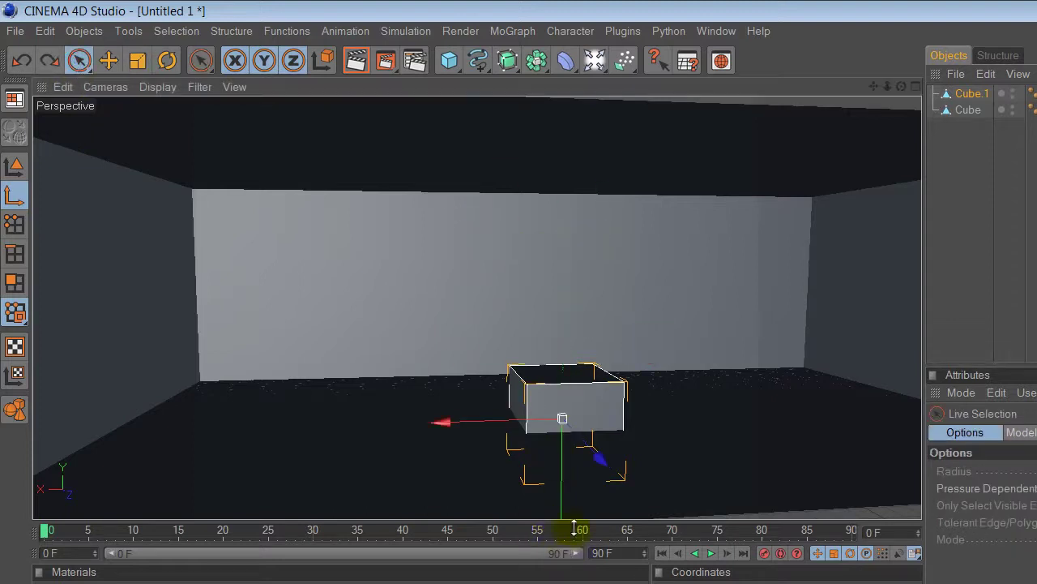
click(587, 405)
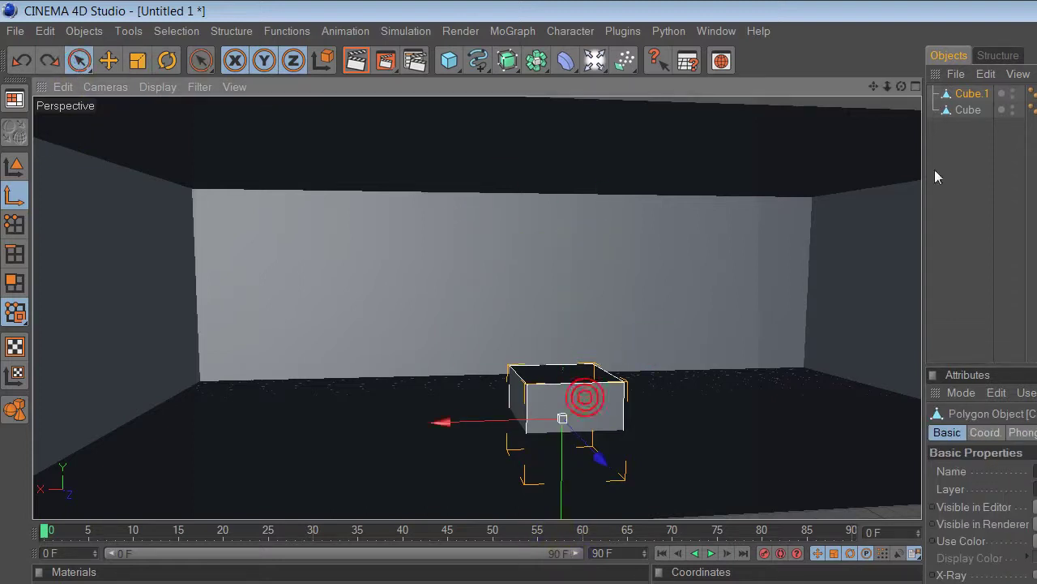
click(541, 409)
click(568, 442)
drag(553, 329, 558, 340)
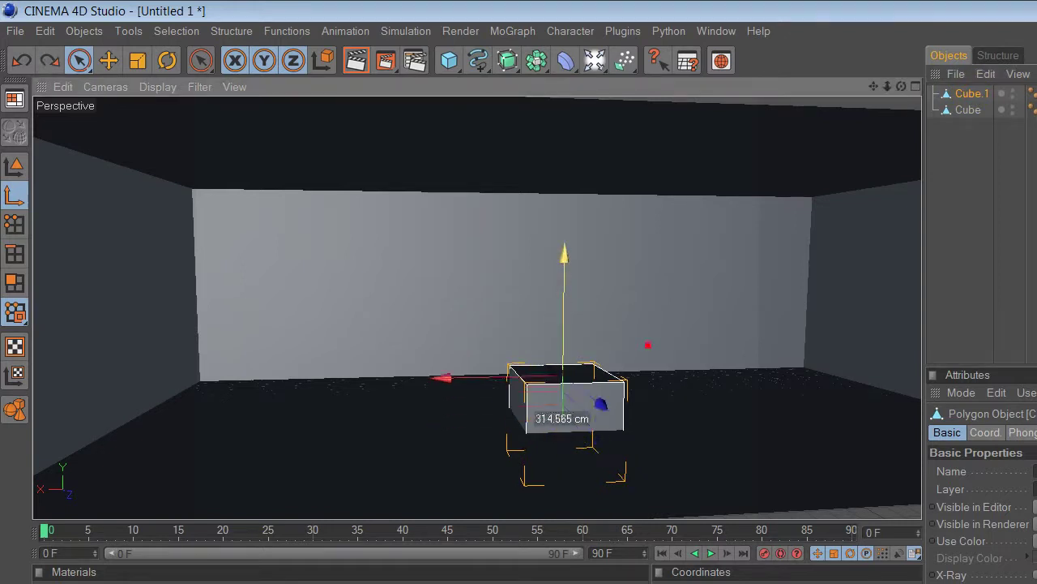
click(9, 168)
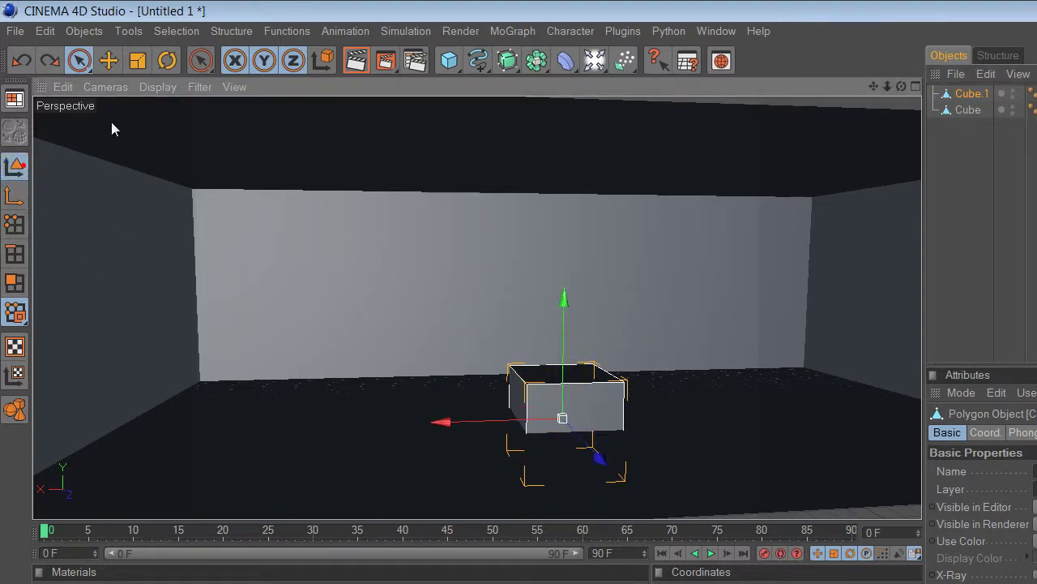
drag(559, 296, 559, 217)
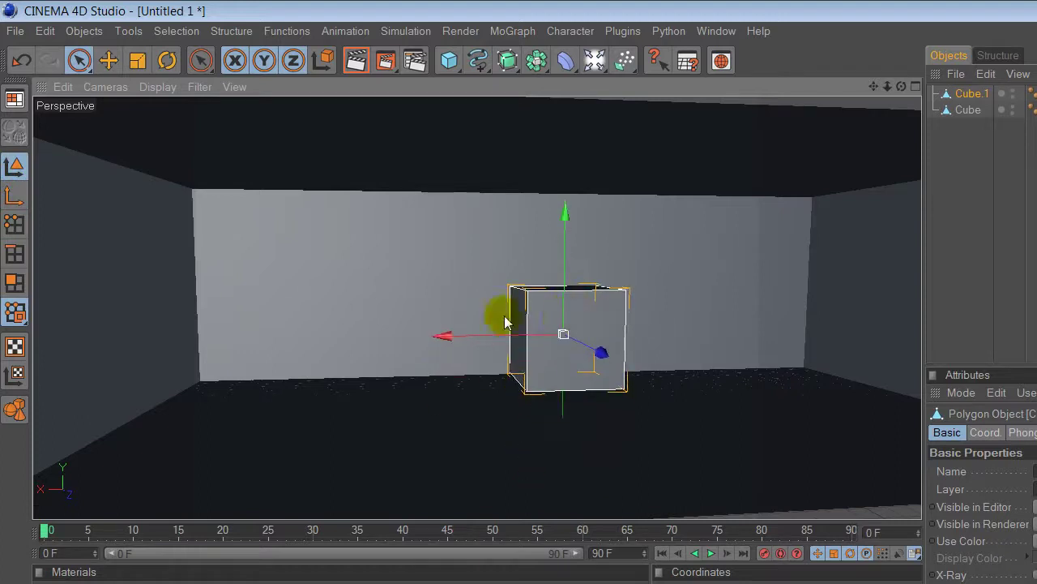
drag(498, 320, 470, 324)
drag(535, 334, 440, 347)
Step: Flatten Cube.1 vertically and stretch it into a long thin slab
click(16, 283)
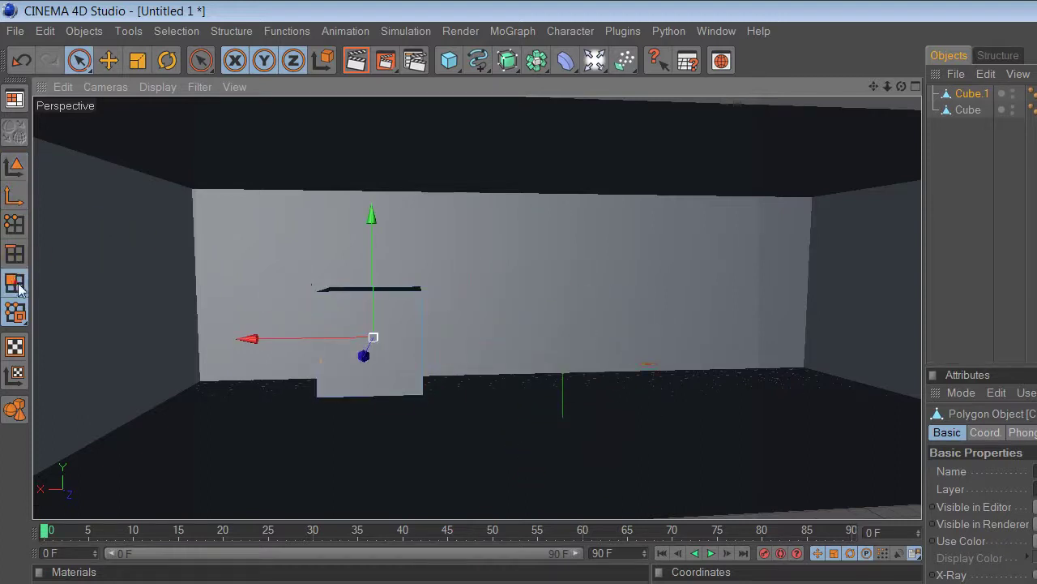
key(t)
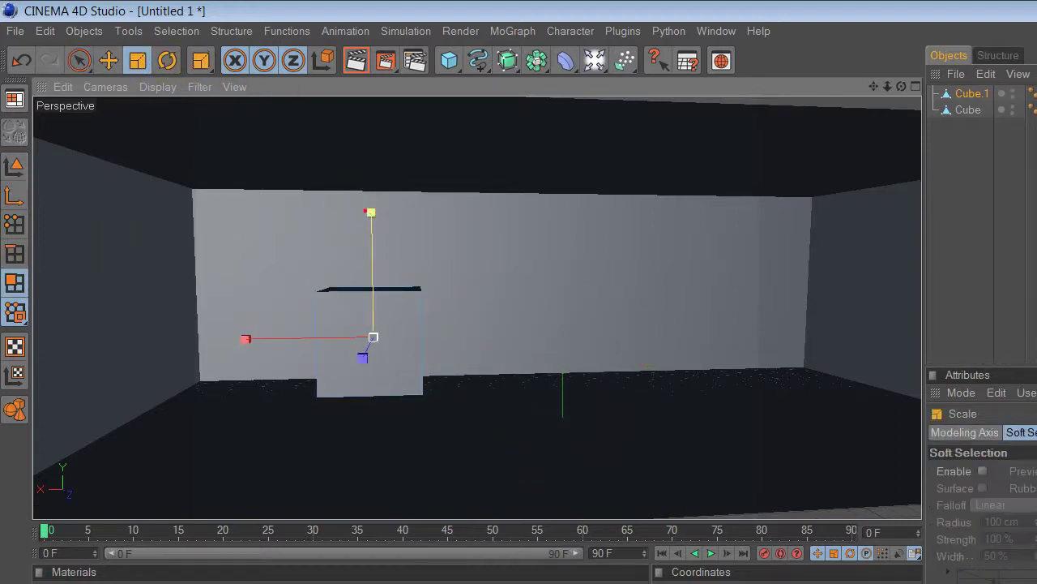
drag(367, 211, 372, 220)
click(14, 166)
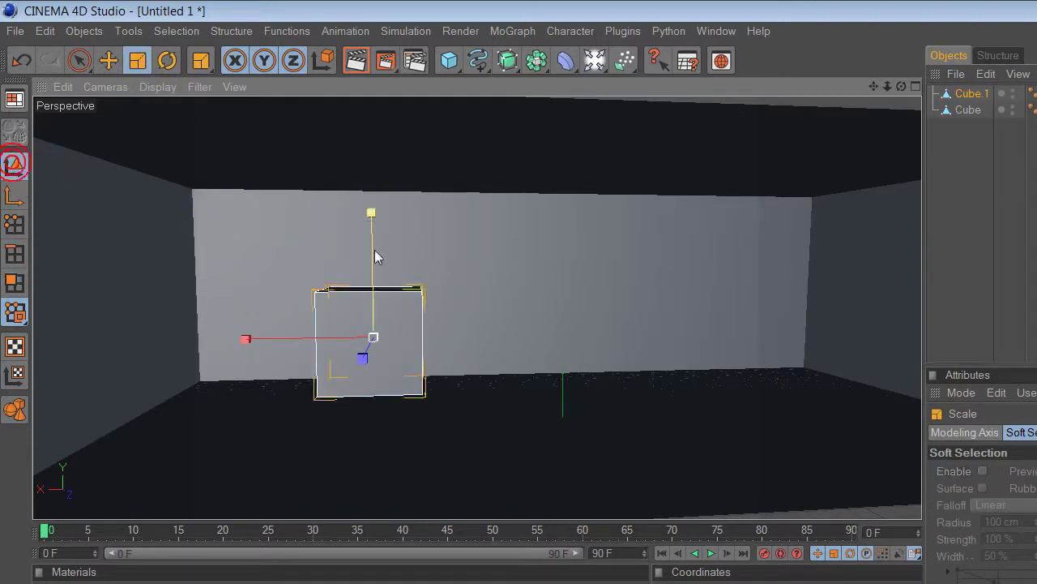
drag(371, 214, 371, 243)
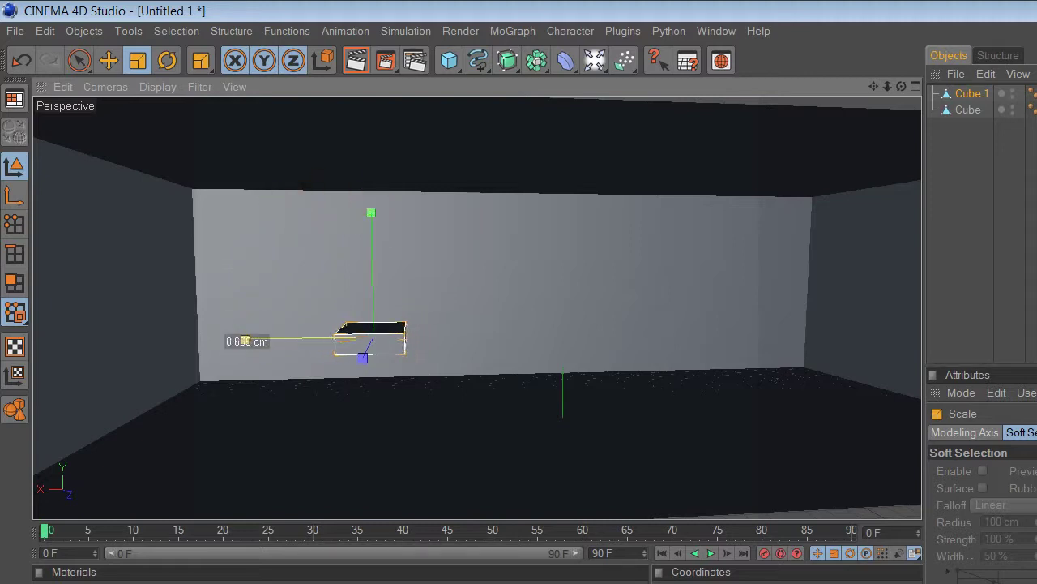
drag(245, 339, 246, 339)
alt+drag(609, 400, 569, 397)
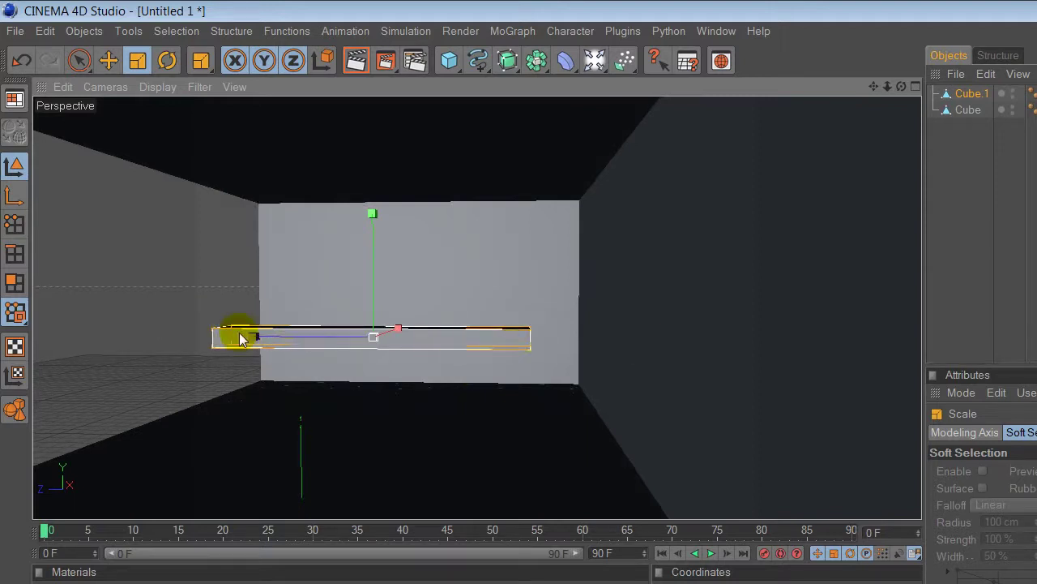
Step: Lift the slab up against the ceiling, lengthen it and fine-tune its position
click(80, 61)
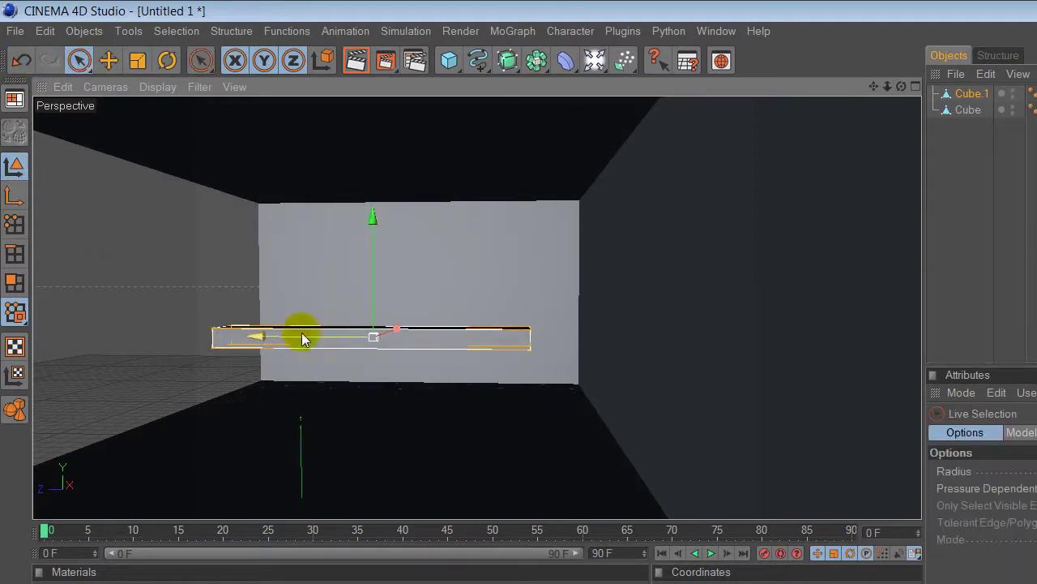
drag(396, 329, 424, 329)
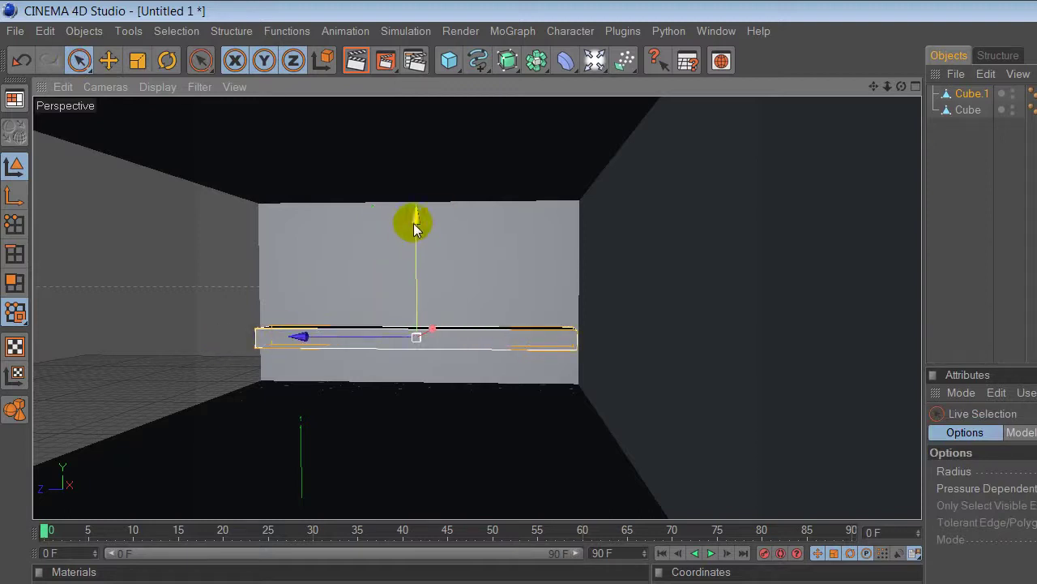
drag(417, 217, 417, 103)
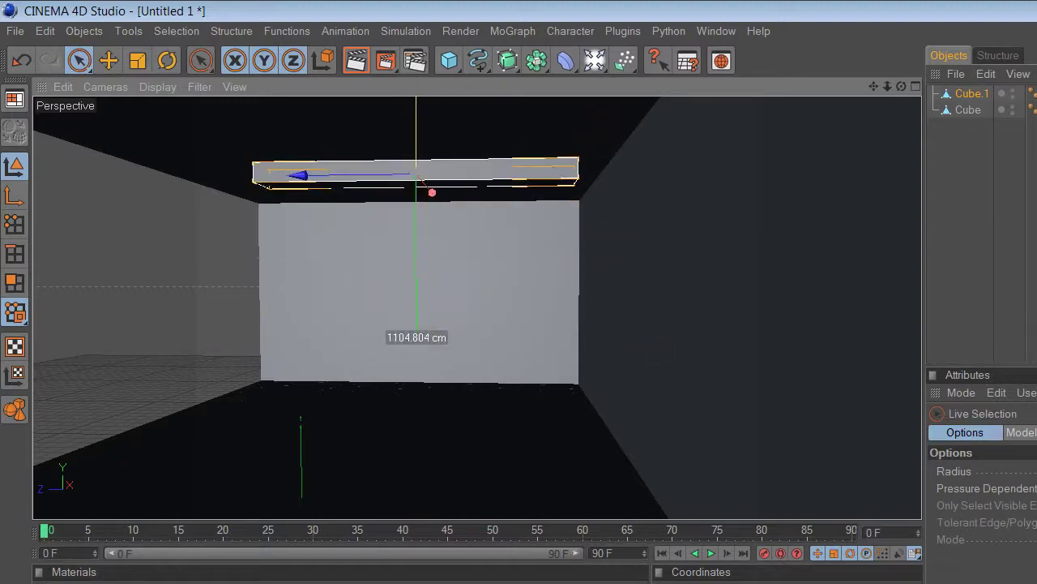
alt+drag(436, 342, 445, 341)
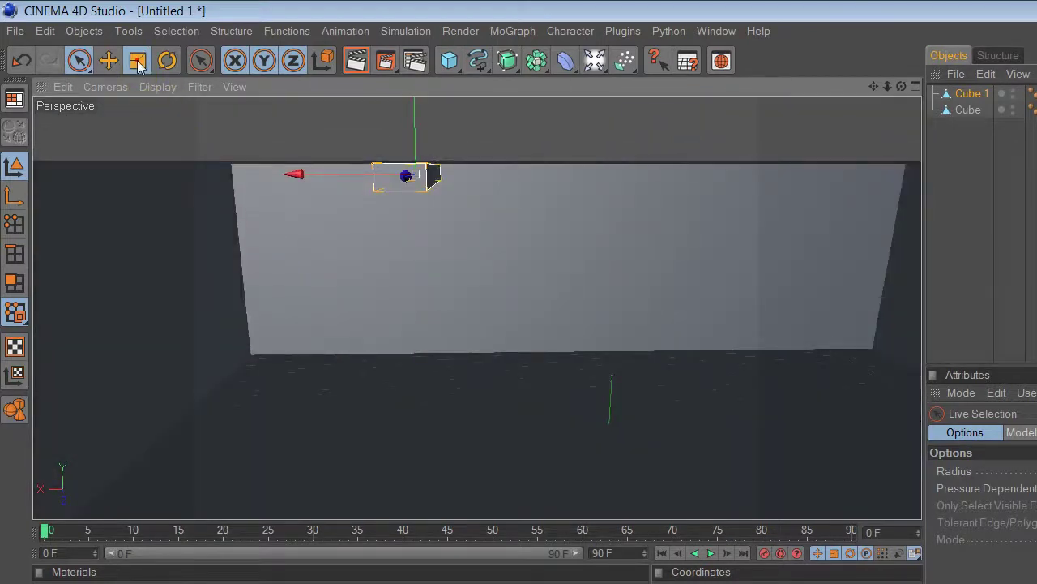
click(138, 62)
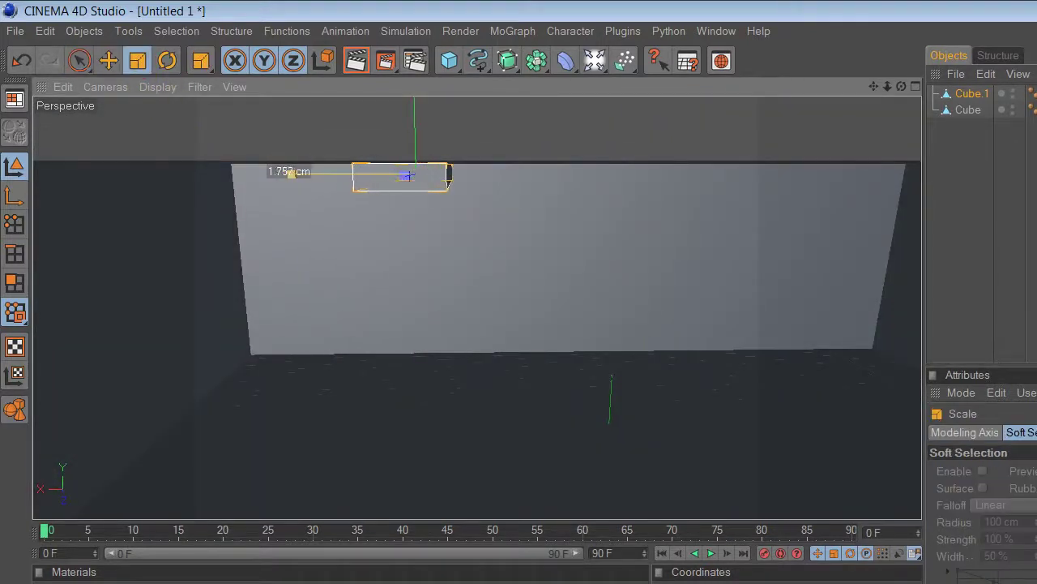
drag(292, 173, 293, 174)
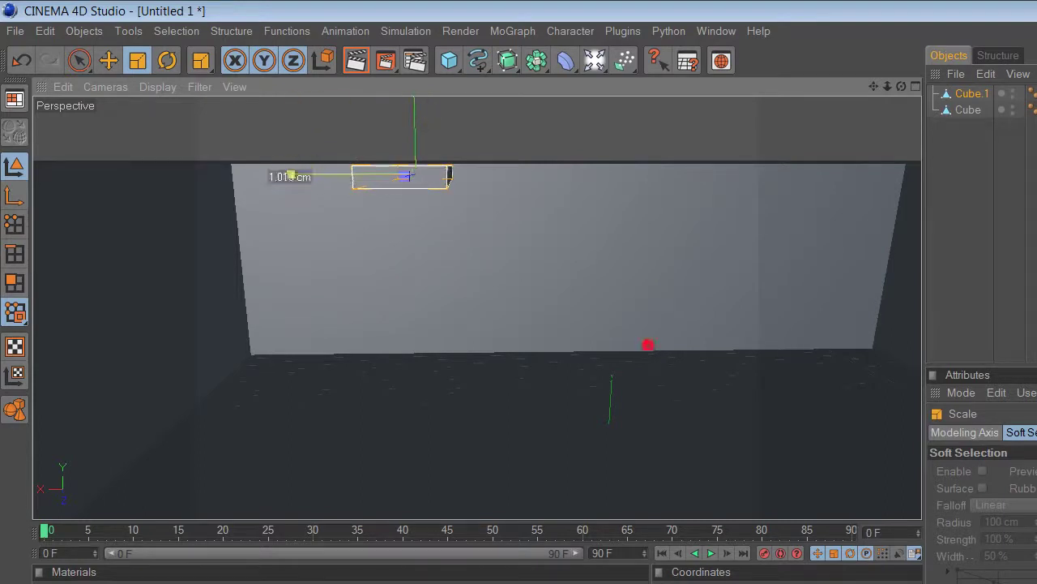
alt+drag(646, 343, 562, 217)
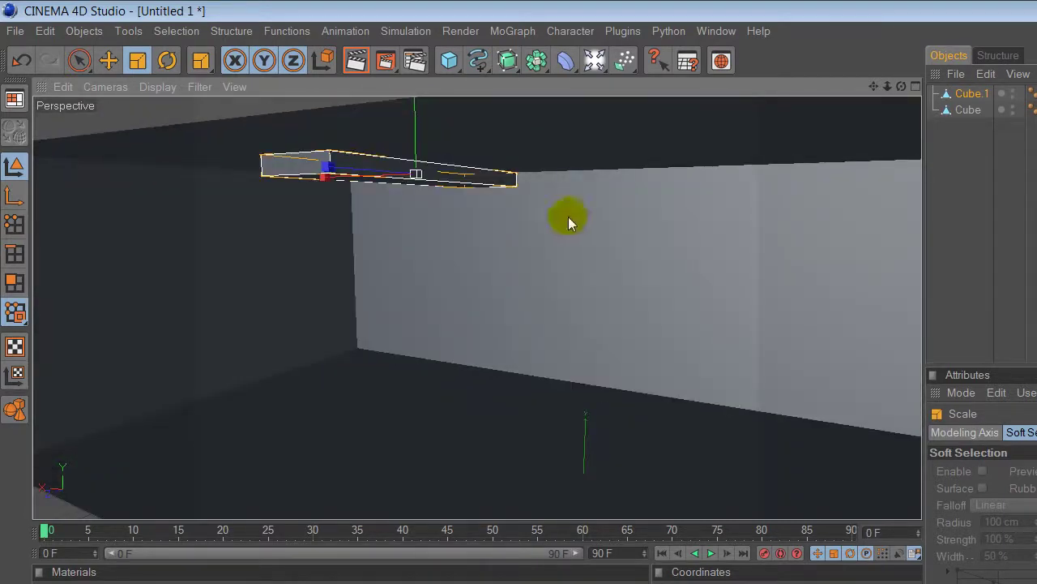
key(space)
drag(415, 137, 649, 346)
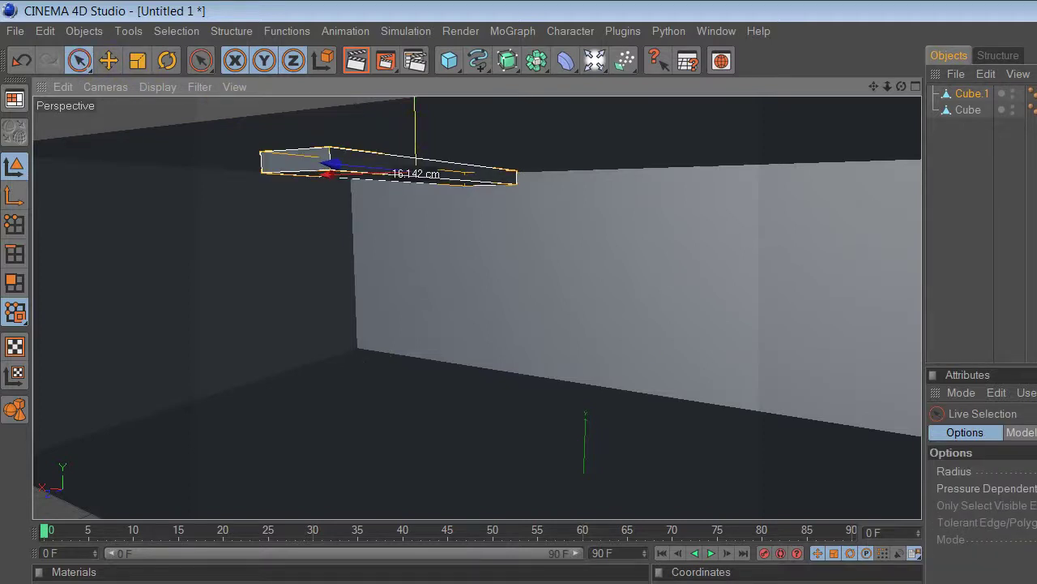
drag(415, 146, 415, 134)
alt+drag(423, 202, 649, 345)
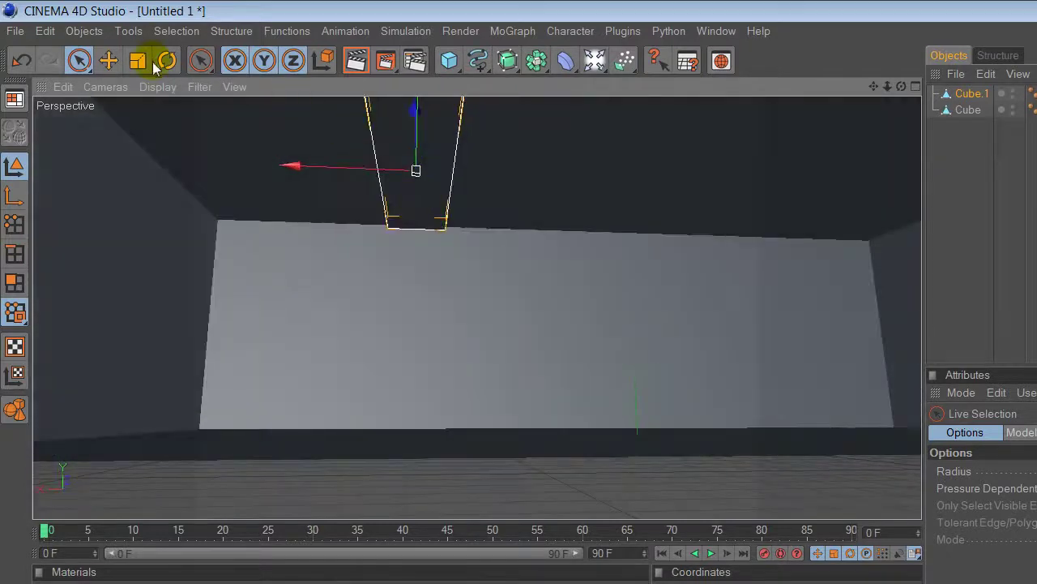
Step: Widen the Cube.1 slab slightly along X and inspect its front and top faces
click(150, 62)
drag(289, 165, 286, 165)
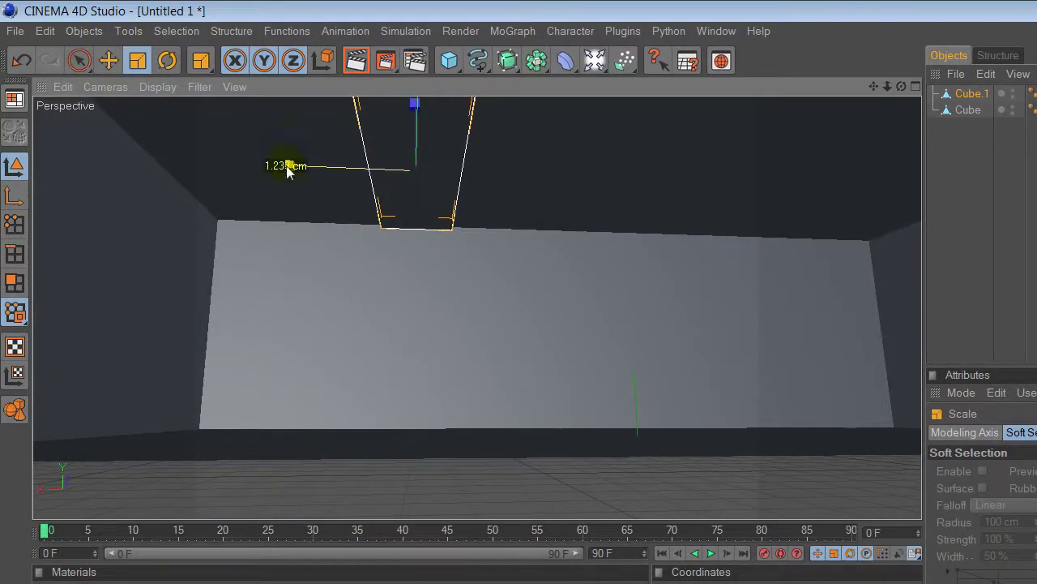
mouse_move(519, 216)
alt+mouse_down()
mouse_move(497, 184)
mouse_move(497, 193)
alt+mouse_up()
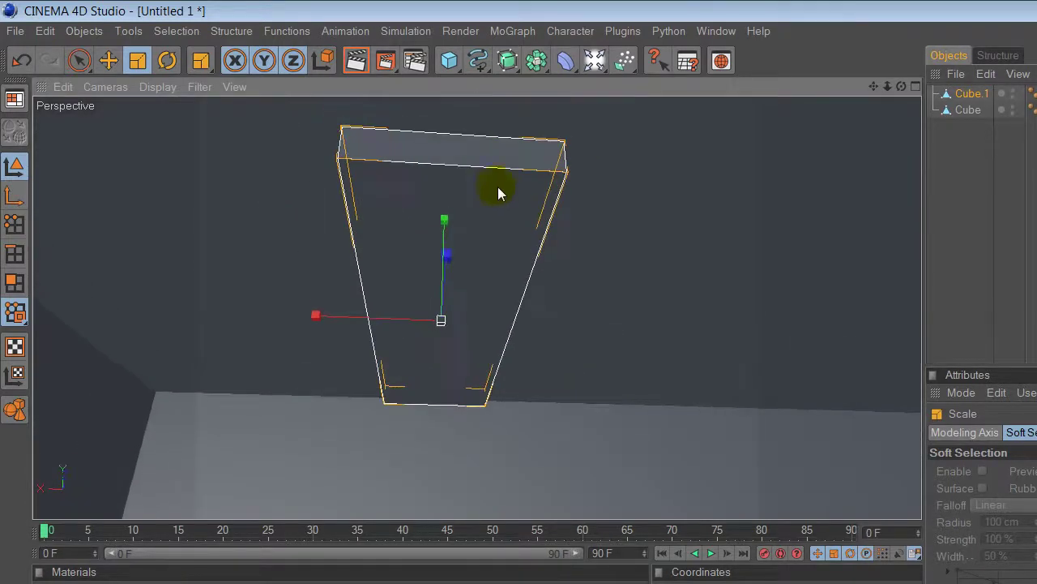
click(14, 282)
click(384, 203)
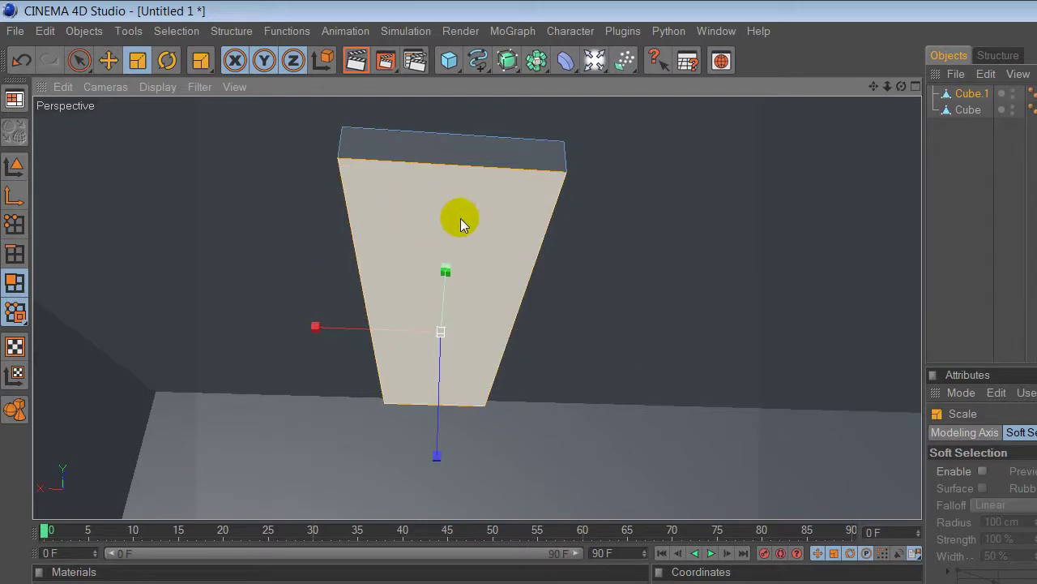
click(354, 140)
click(85, 60)
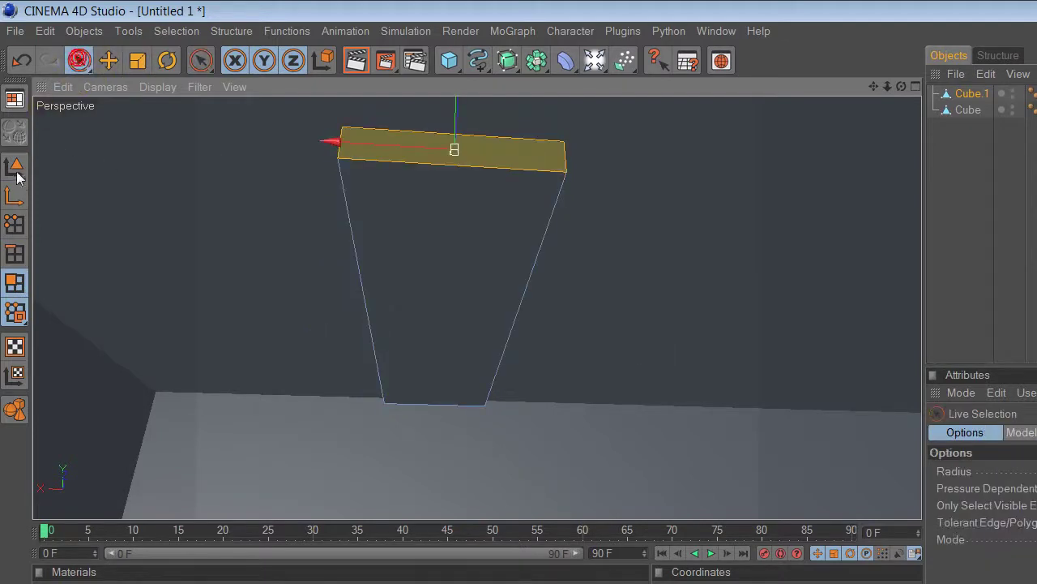
click(15, 166)
click(384, 158)
alt+drag(463, 168, 649, 343)
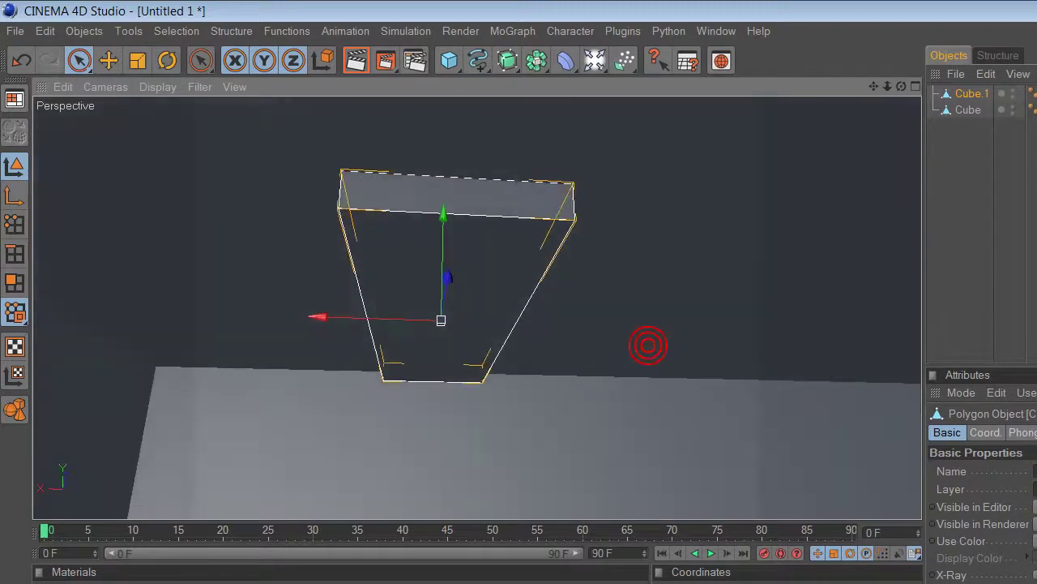
click(12, 258)
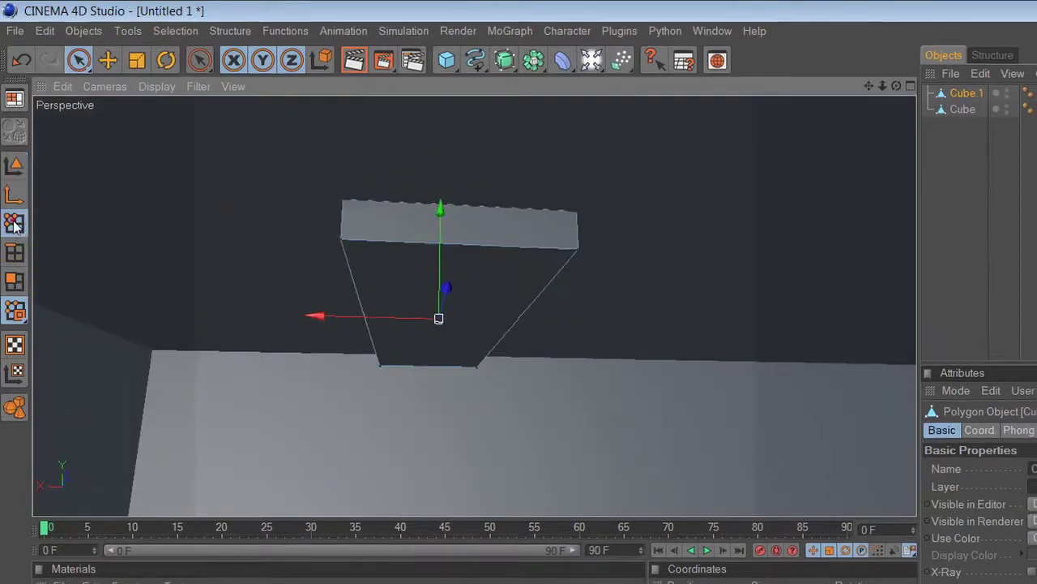
Step: Cut a loop around the middle of Cube.1 with the Knife in Loop mode
right_click(308, 194)
click(340, 335)
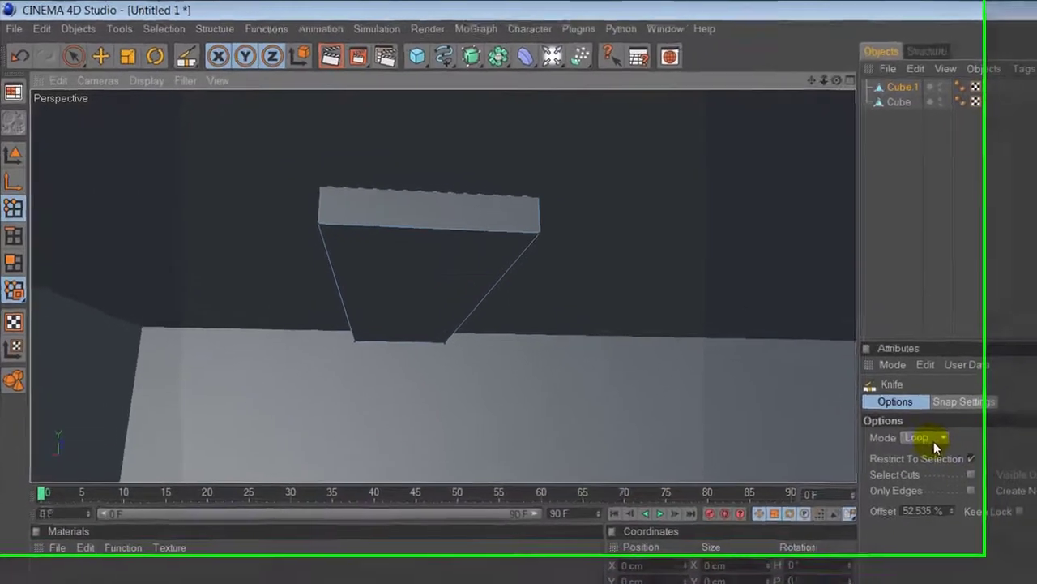
click(932, 440)
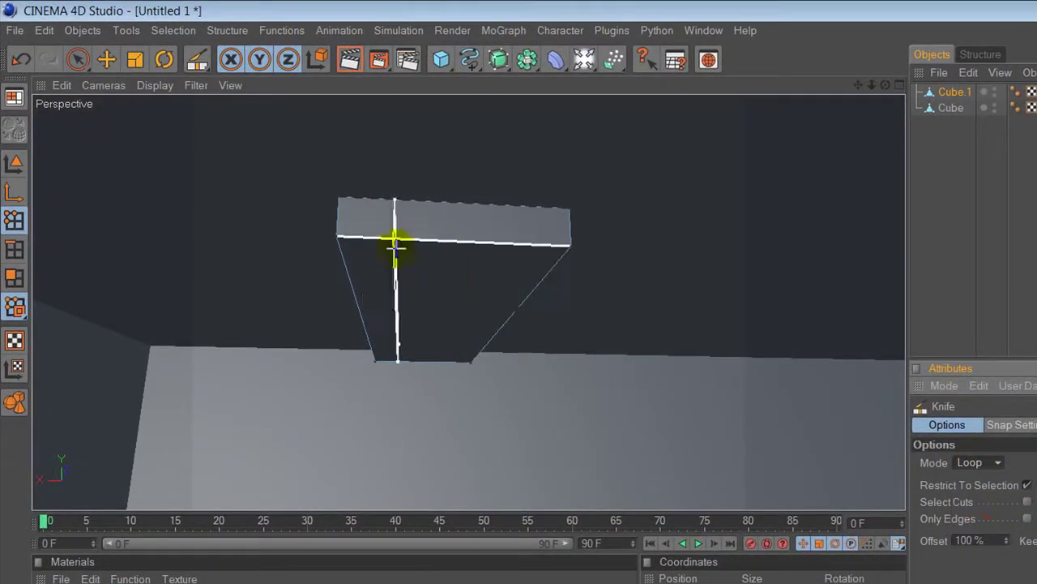
click(338, 229)
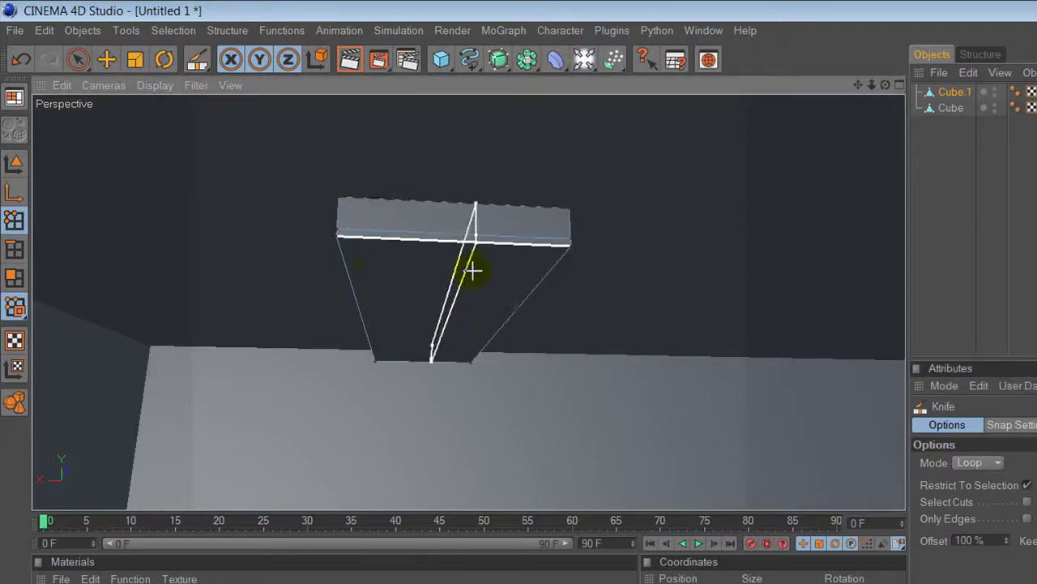
click(77, 59)
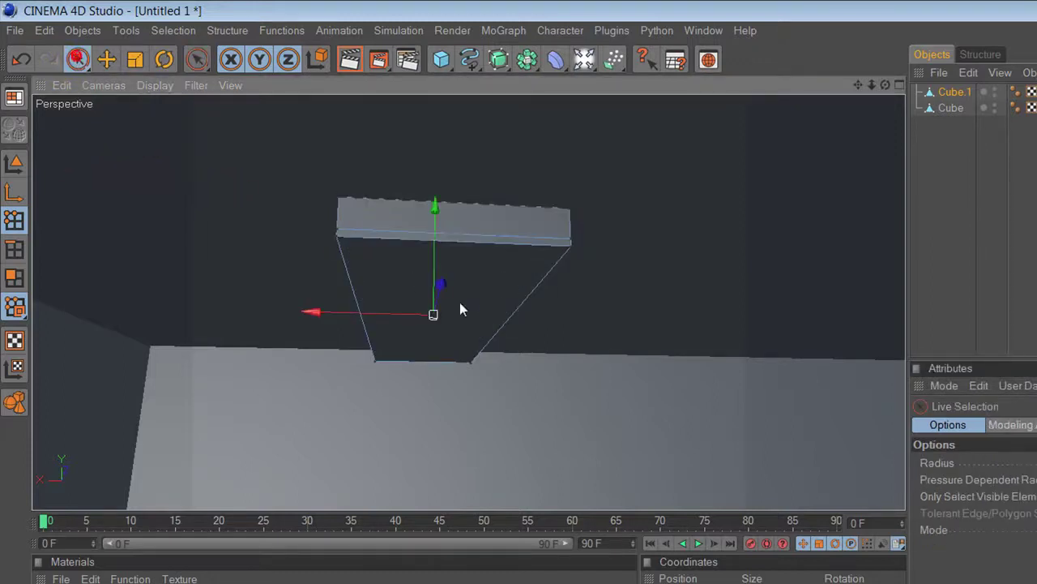
scroll(489, 296, up, 3)
Step: Select Cube.1's large front face and scale it down slightly to about 0.99
click(14, 280)
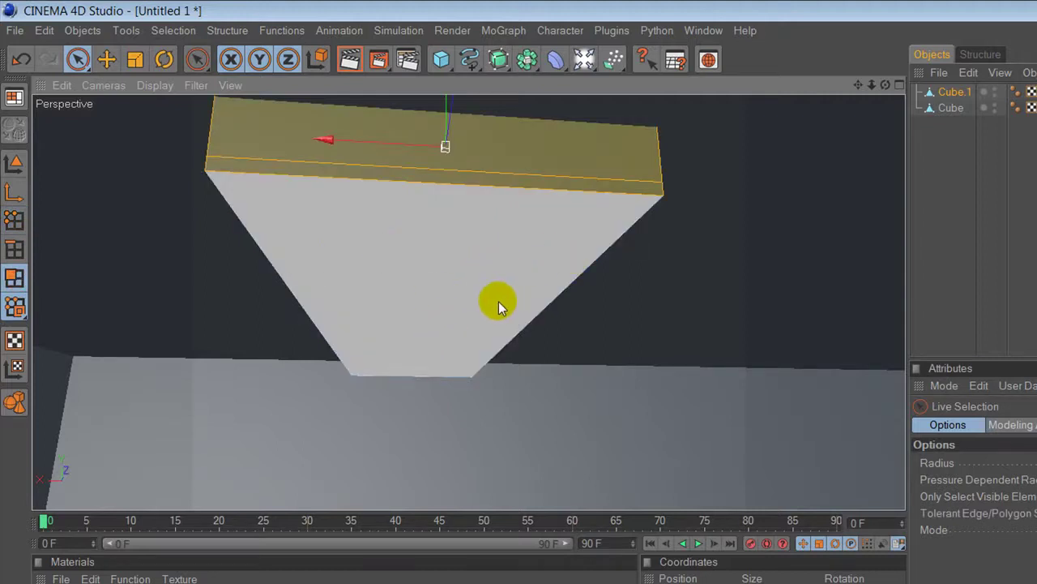
mouse_move(492, 289)
alt+mouse_down()
mouse_move(412, 236)
mouse_move(124, 227)
alt+mouse_up()
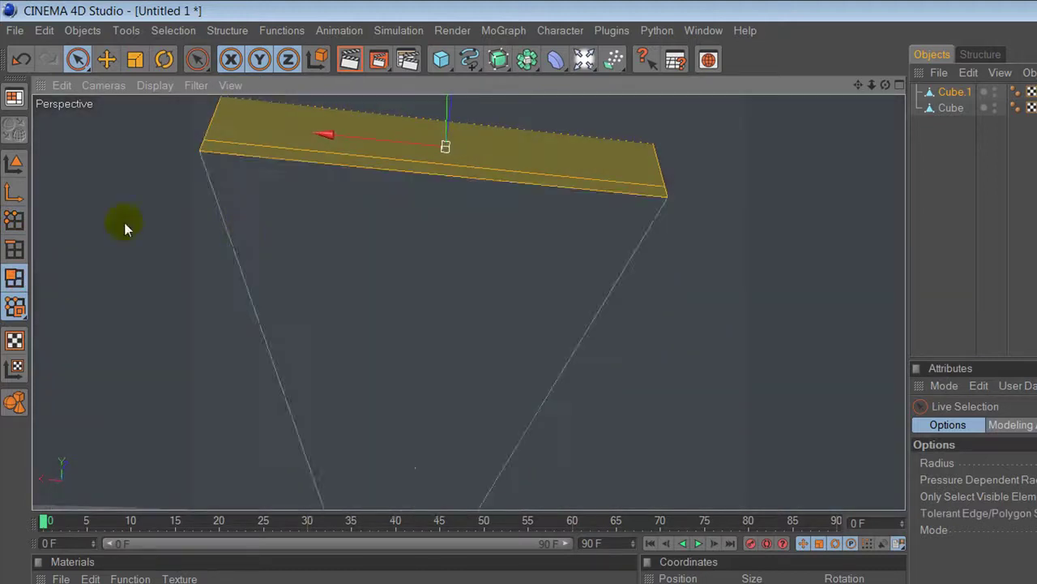
click(110, 333)
click(351, 282)
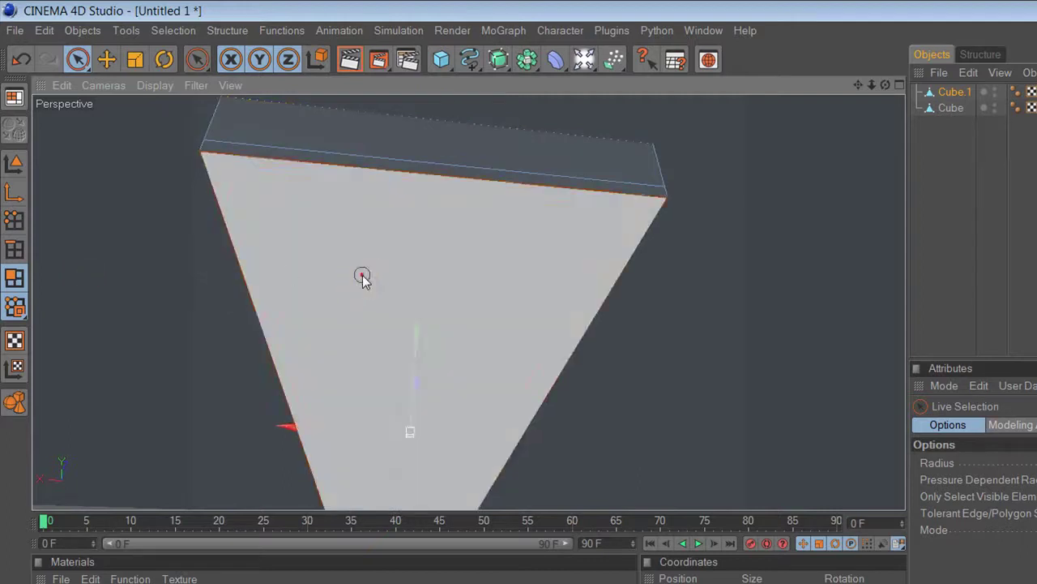
click(133, 57)
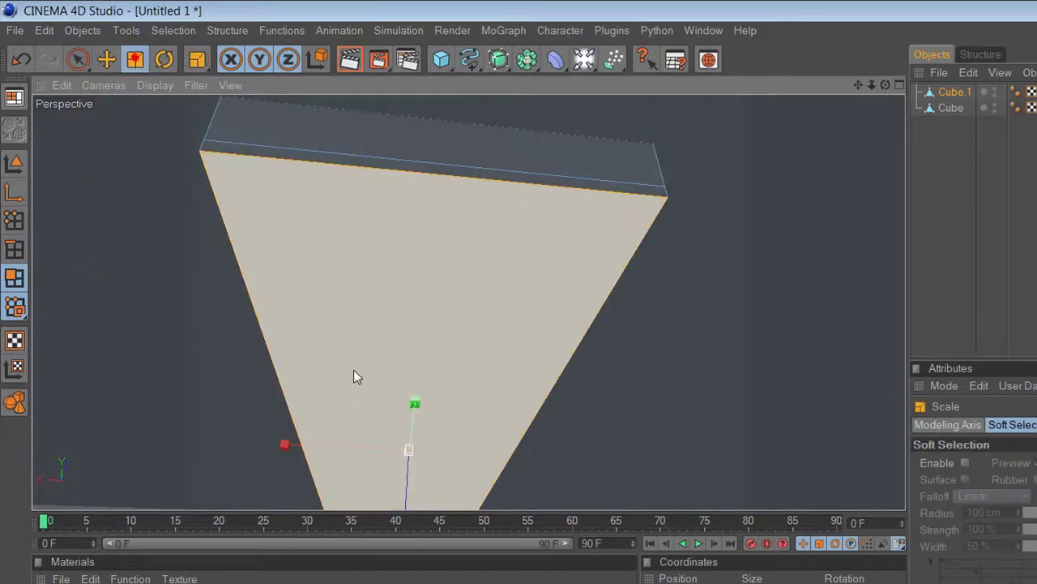
drag(359, 463, 285, 431)
drag(422, 401, 411, 382)
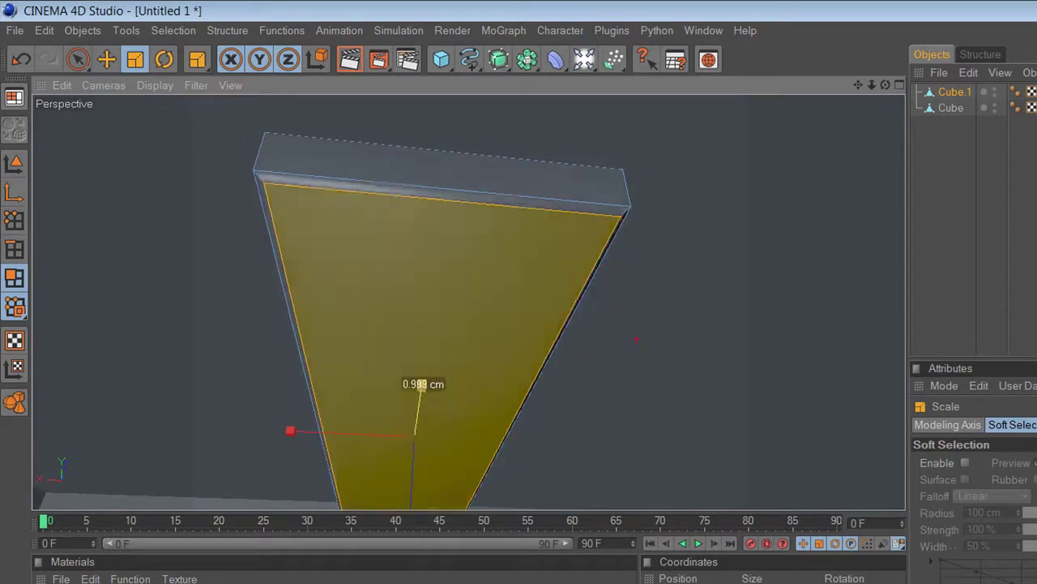
drag(290, 430, 289, 430)
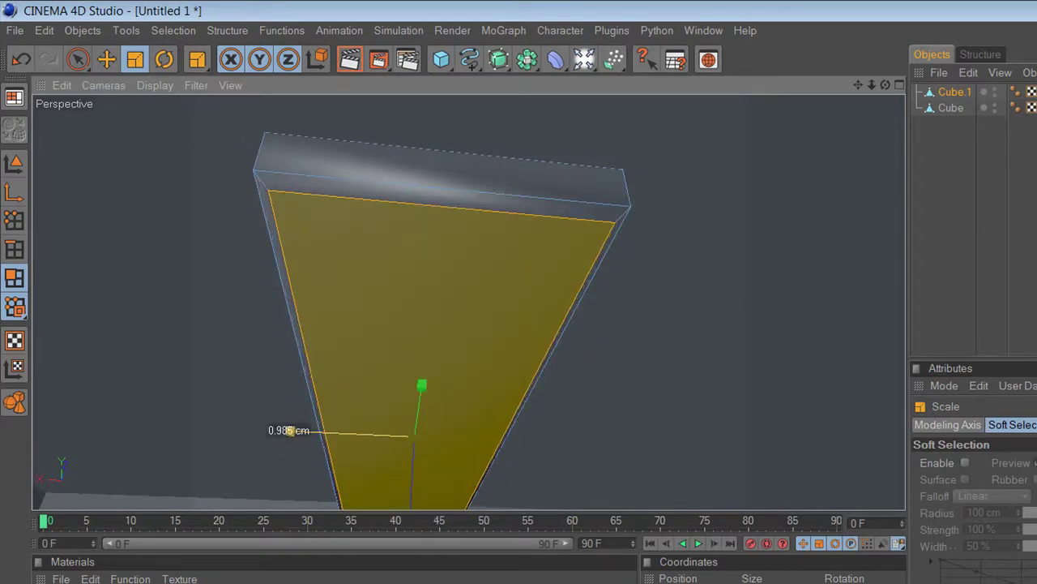
Step: Inspect the scaled face from several angles and reselect it, sized 542.694 by 2102.433 cm
mouse_move(637, 339)
alt+mouse_down()
mouse_move(535, 389)
mouse_move(446, 401)
alt+mouse_up()
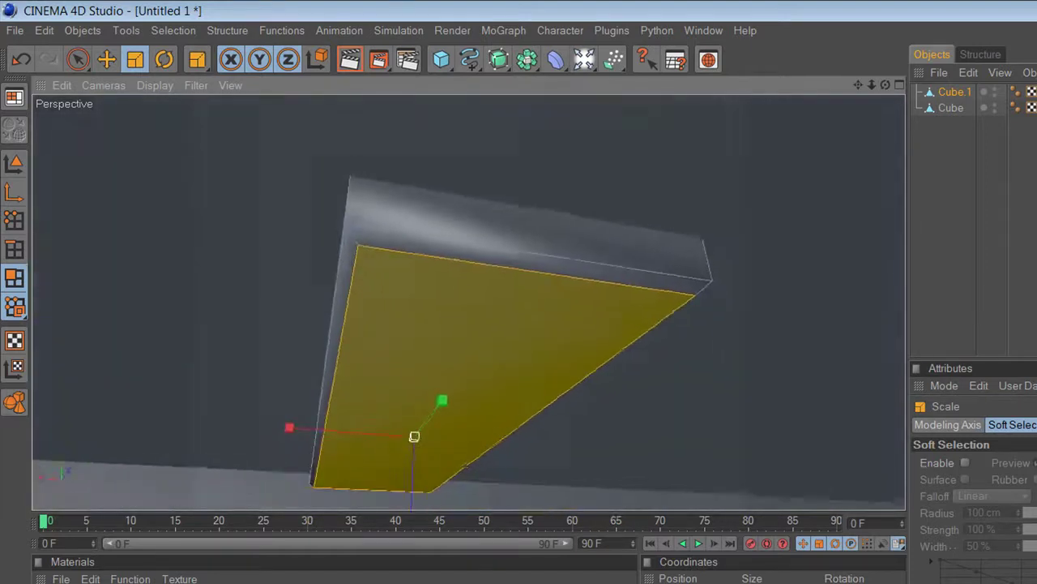
alt+drag(486, 348, 518, 338)
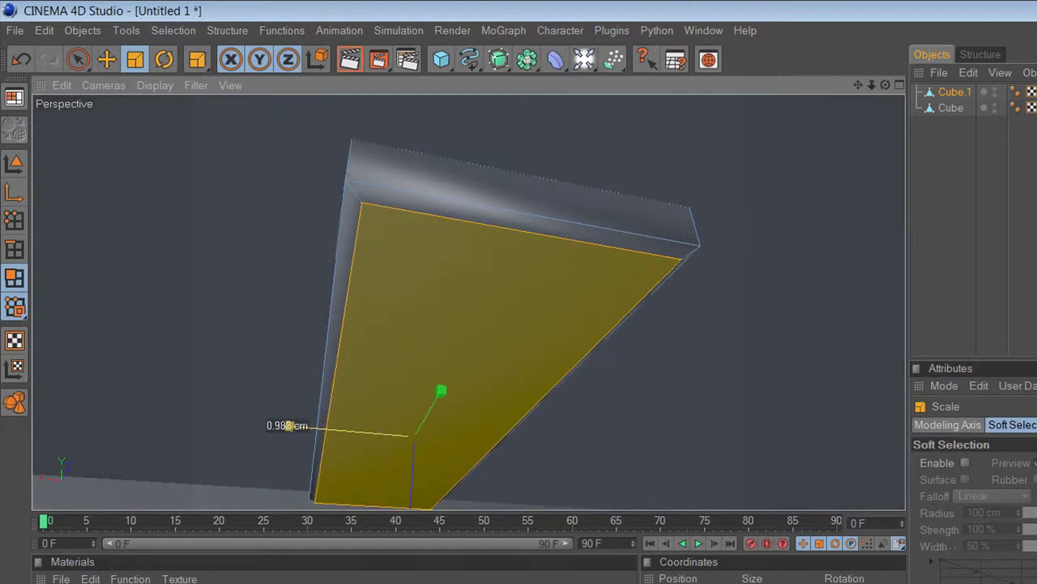
alt+drag(371, 397, 340, 402)
alt+drag(470, 300, 535, 243)
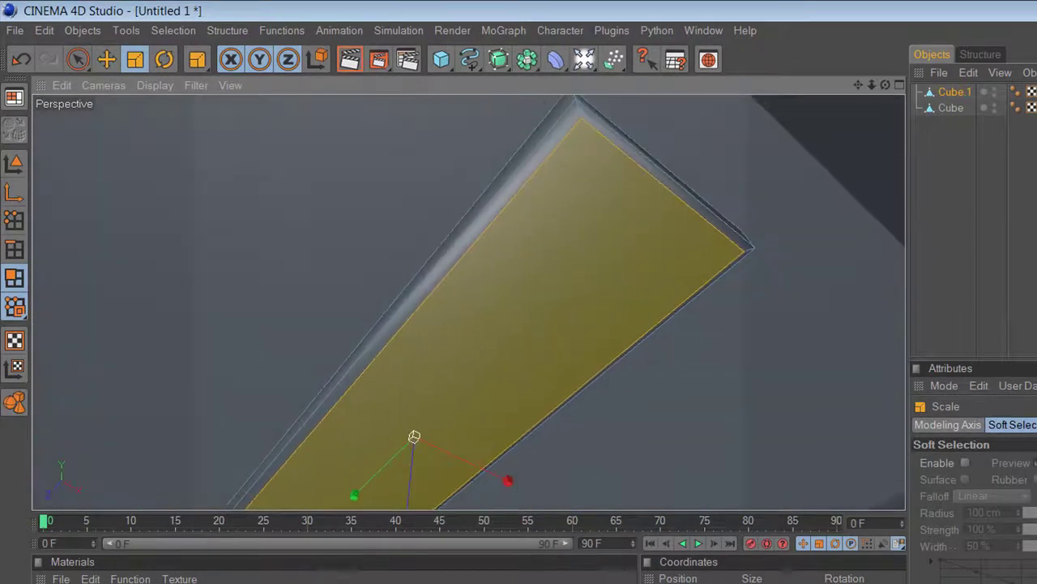
click(462, 325)
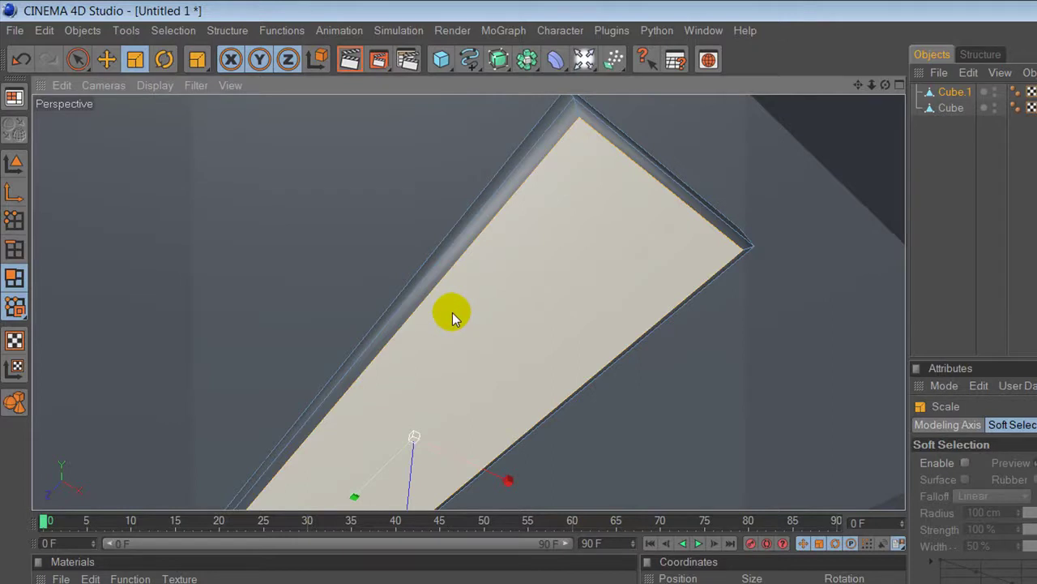
click(451, 318)
click(898, 568)
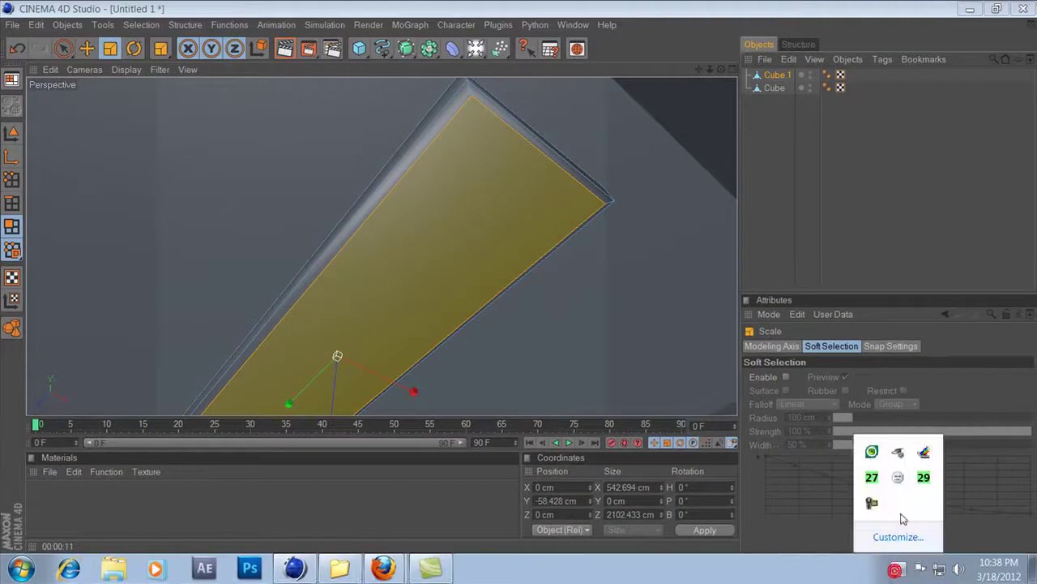
click(877, 507)
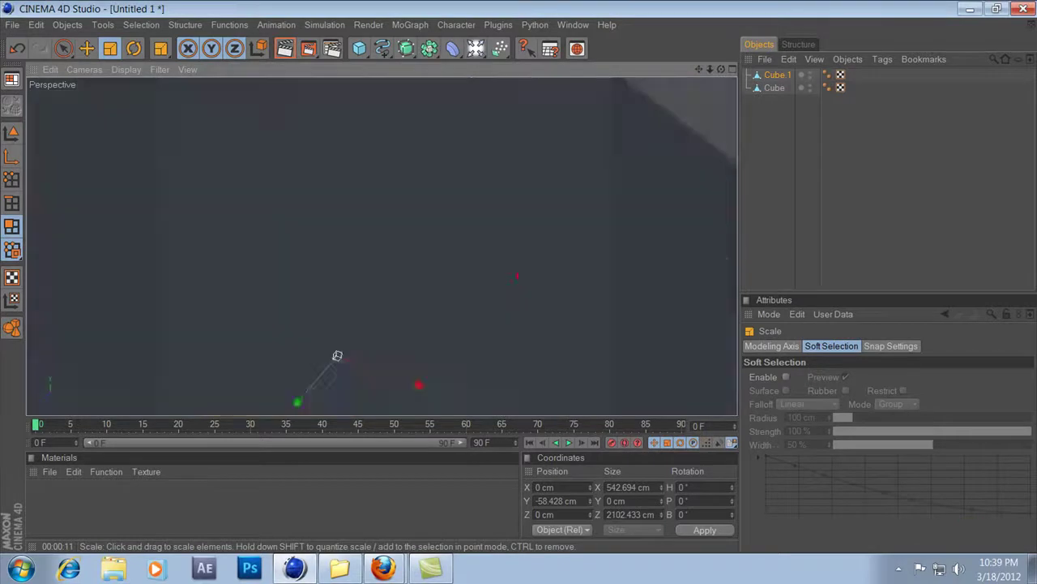
alt+drag(452, 245, 454, 195)
alt+drag(472, 251, 452, 281)
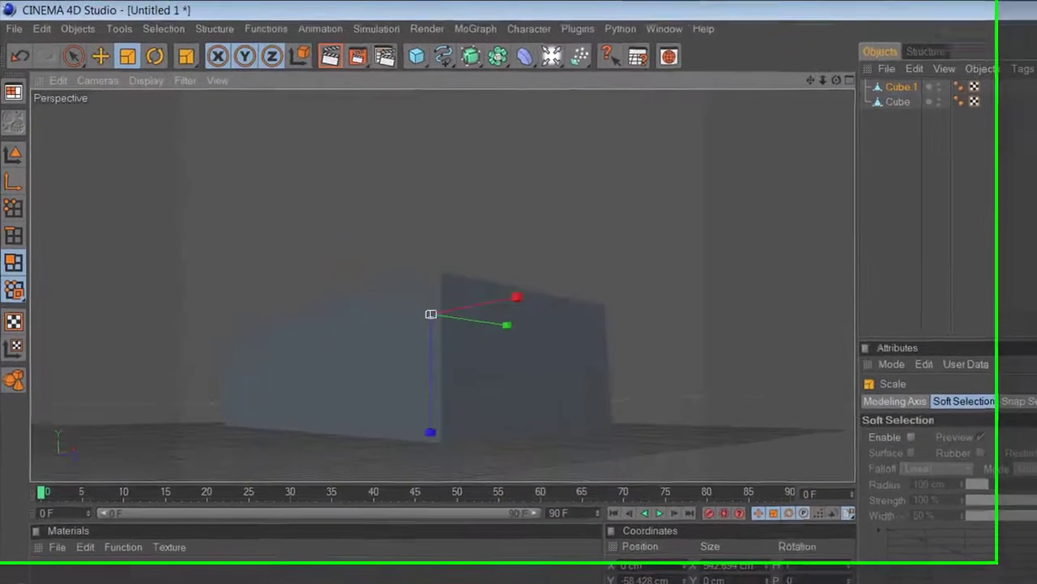
mouse_move(454, 324)
alt+mouse_down()
mouse_move(512, 428)
mouse_move(549, 406)
alt+mouse_up()
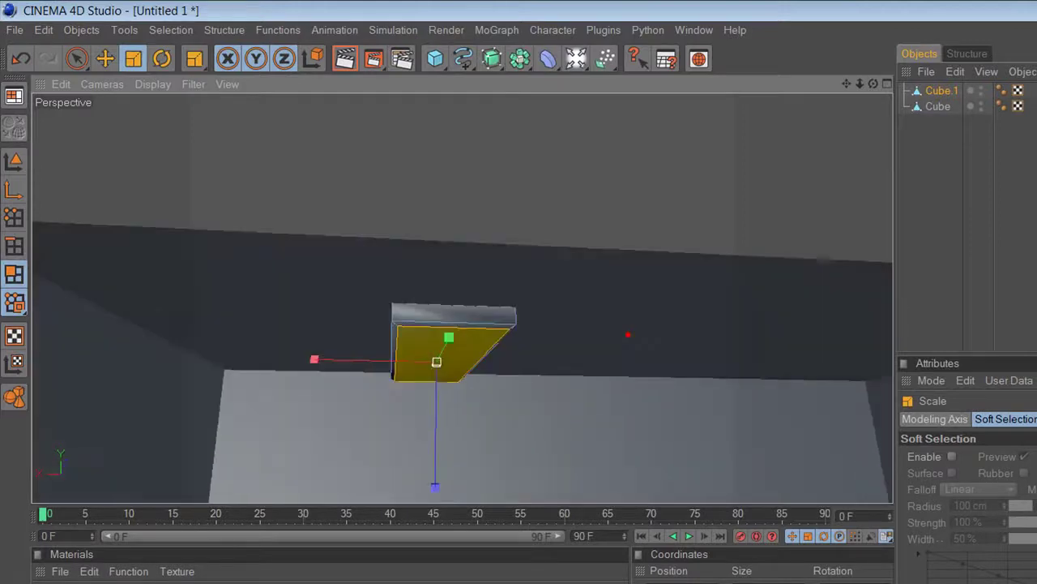
Step: Move the Cube.1 slab left along X and up and back along Z
click(77, 59)
click(438, 308)
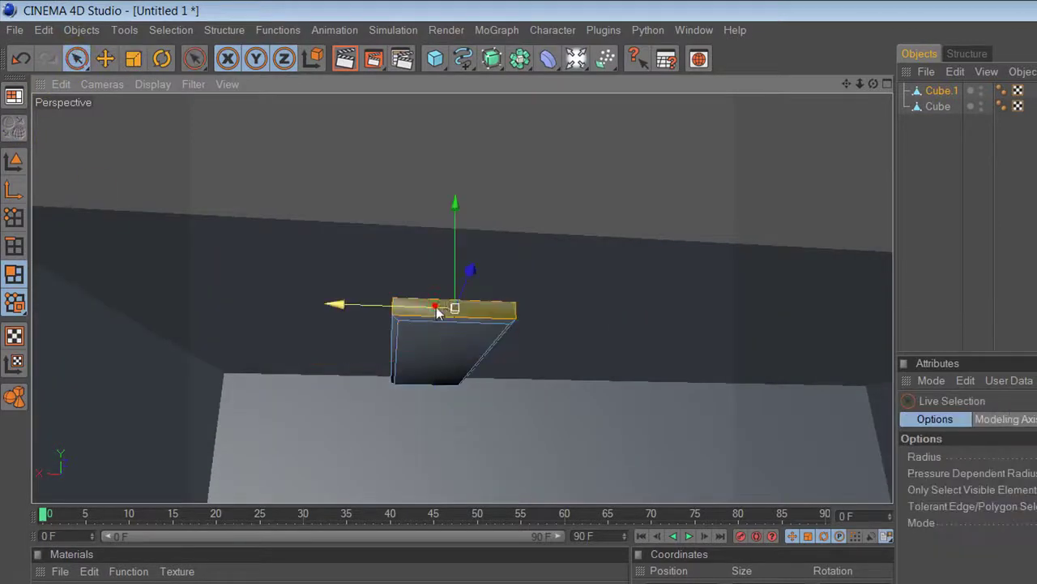
click(14, 161)
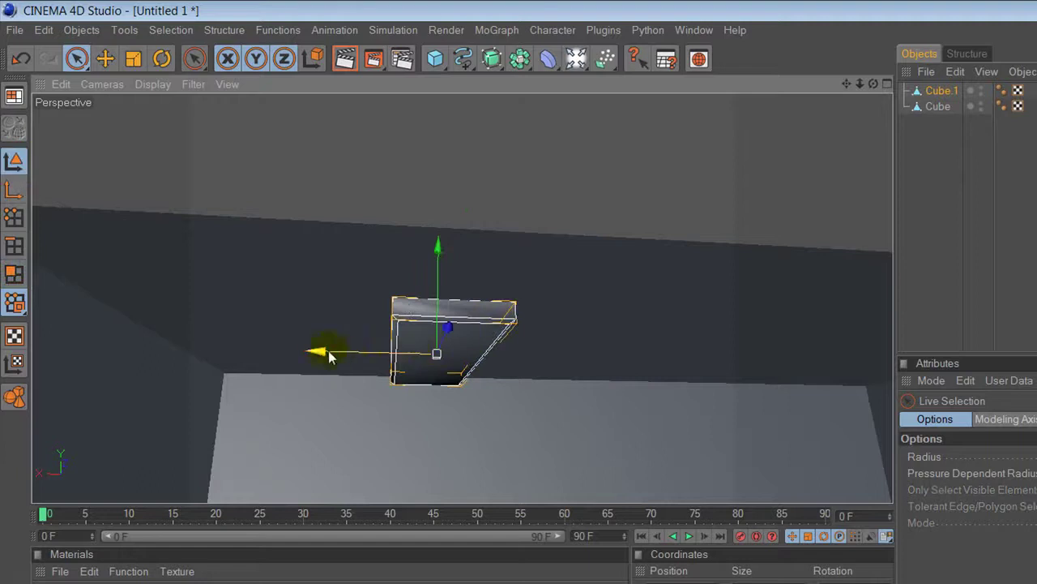
drag(328, 350, 109, 347)
drag(628, 334, 379, 373)
alt+drag(627, 331, 567, 324)
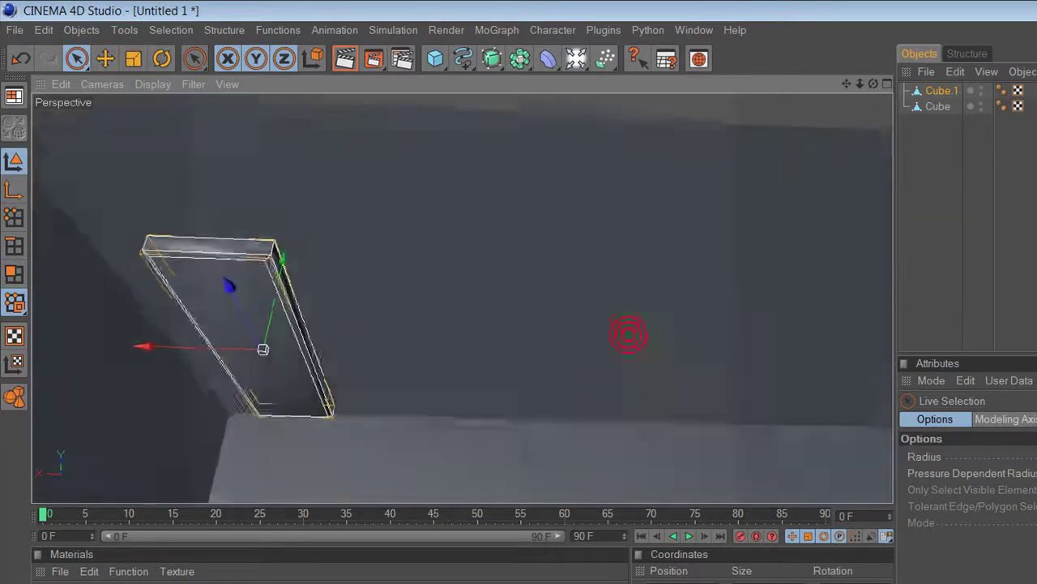
drag(239, 275, 220, 217)
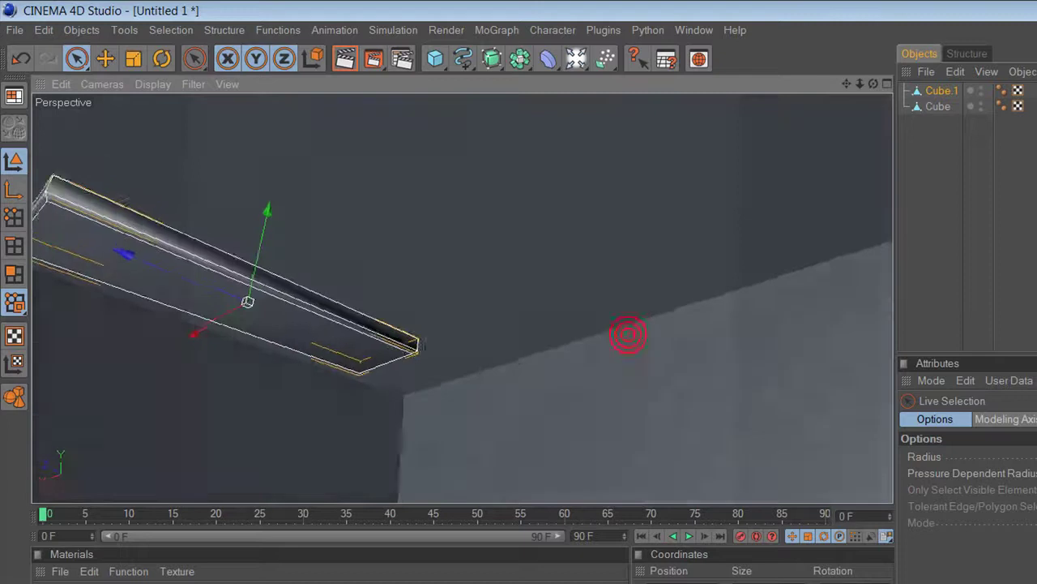
alt+drag(627, 332, 628, 335)
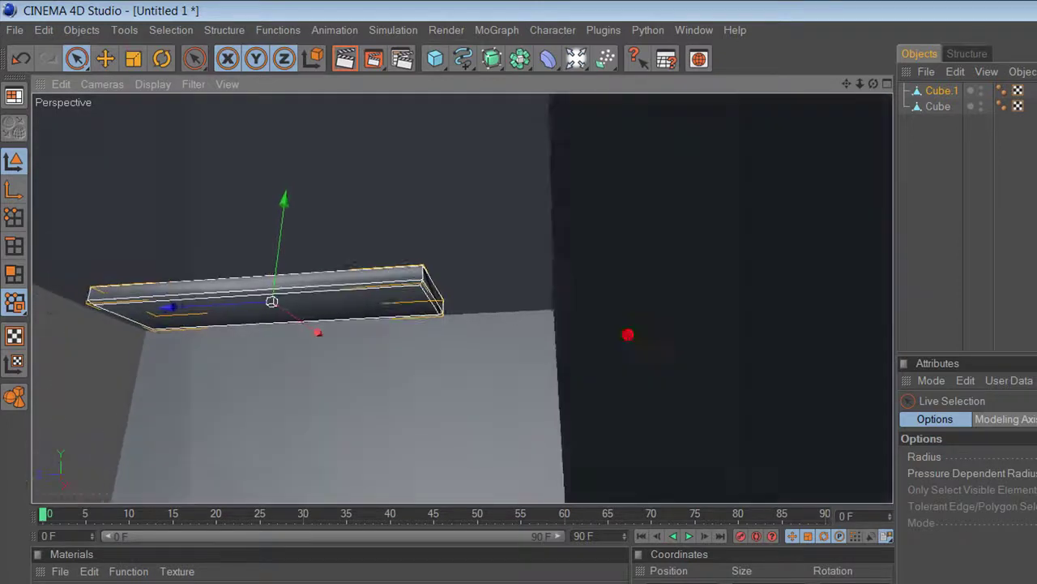
alt+drag(396, 331, 99, 127)
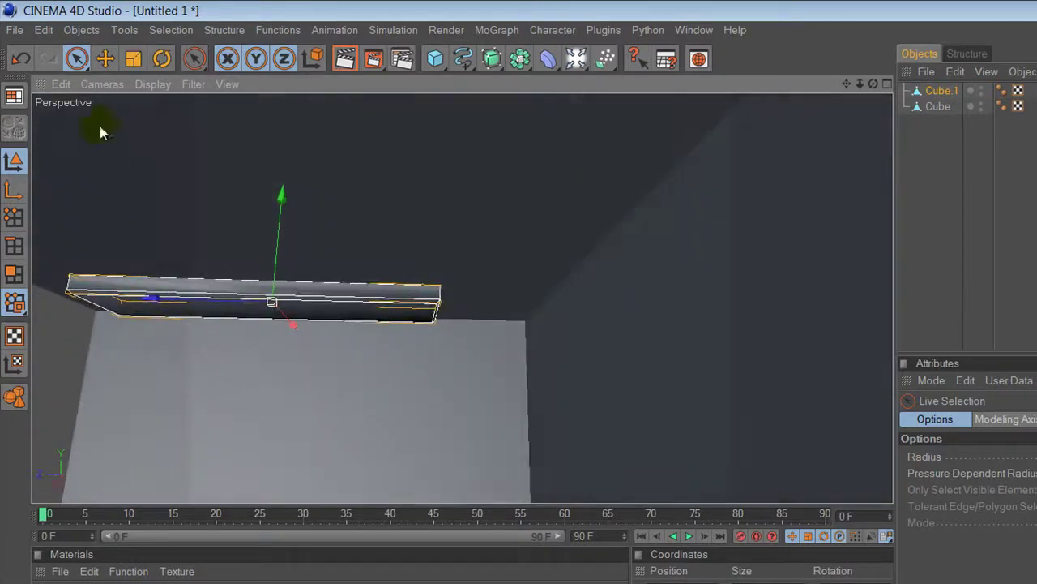
Step: Stretch the slab wider along Z and shift it slightly right under the ceiling
key(t)
drag(147, 297, 114, 301)
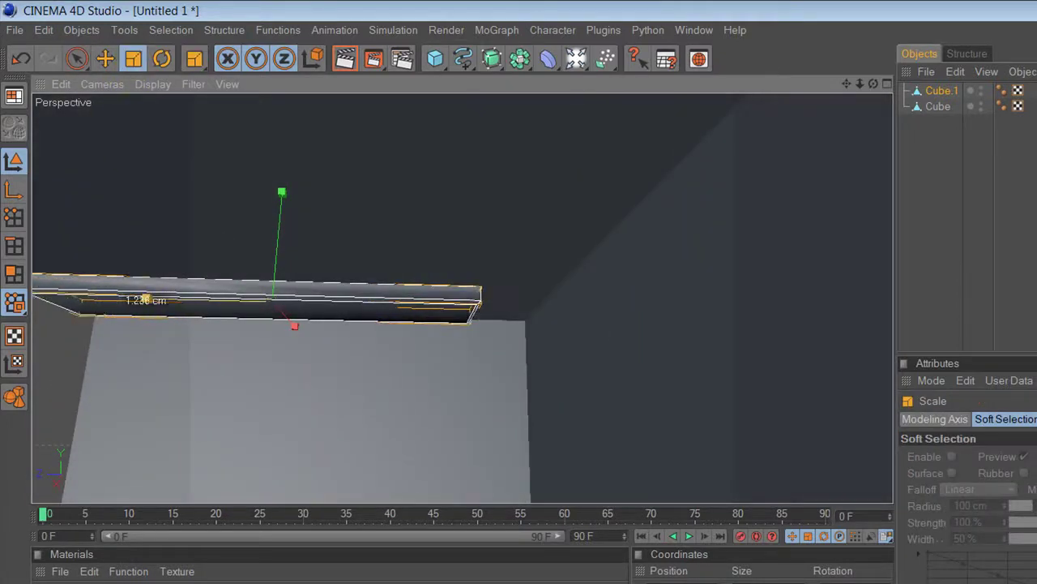
click(77, 58)
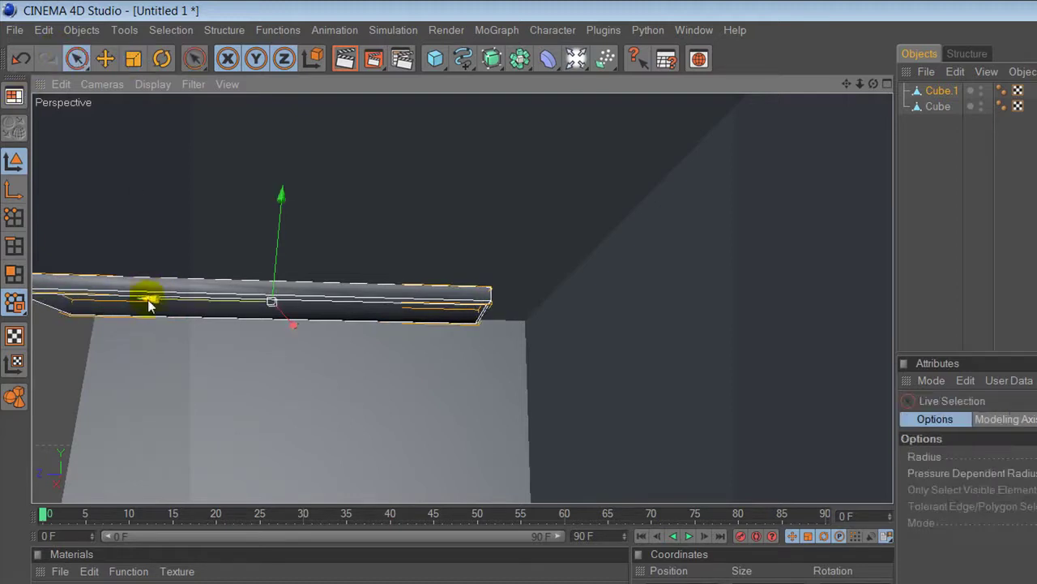
drag(146, 300, 628, 334)
alt+drag(308, 299, 405, 268)
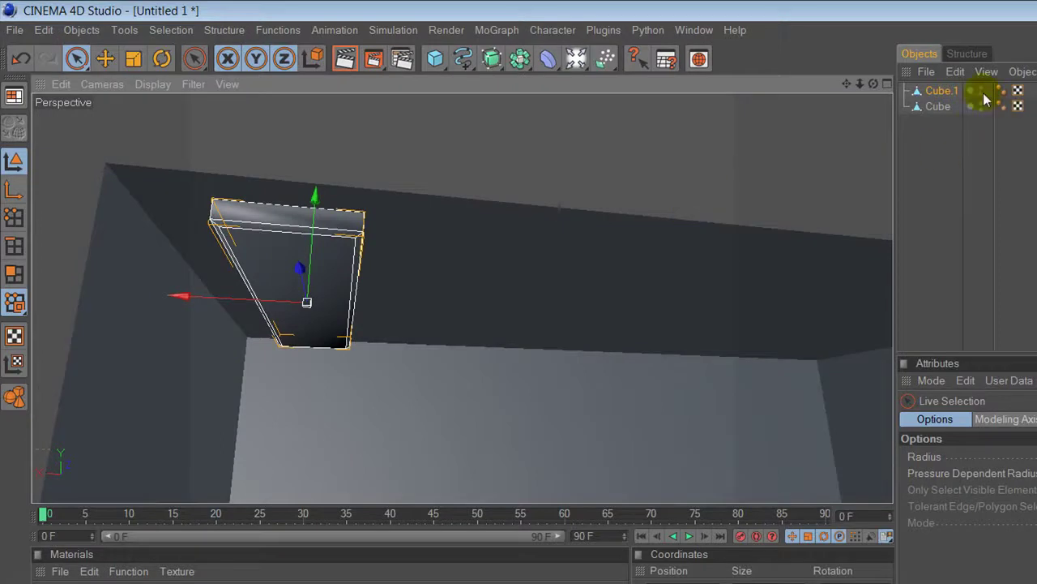
Step: Duplicate the slab as Cube.2, then copy both as Cube.3 and Cube.4, spacing them along X
ctrl+drag(943, 90, 950, 106)
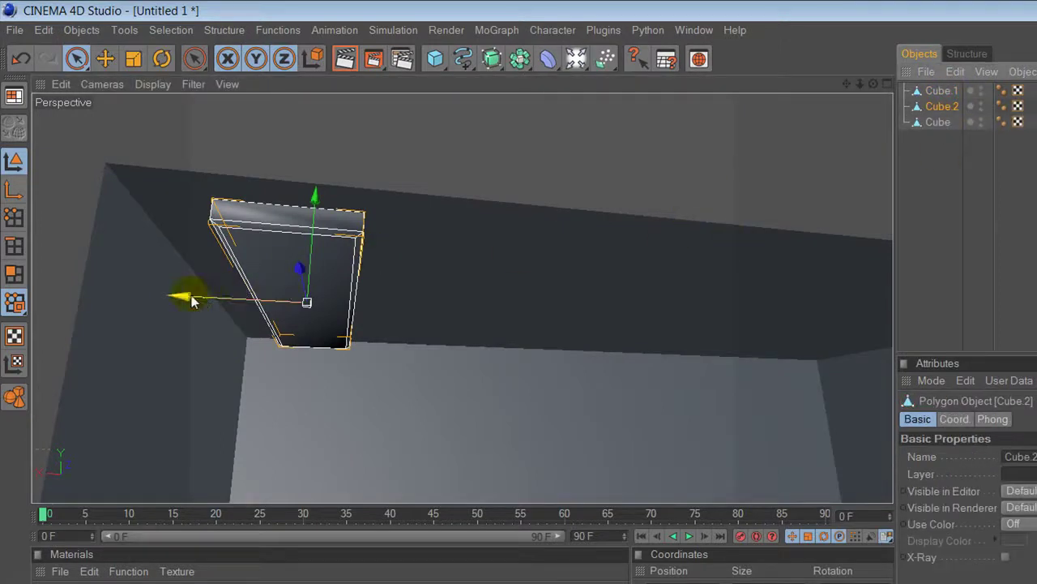
drag(183, 296, 320, 302)
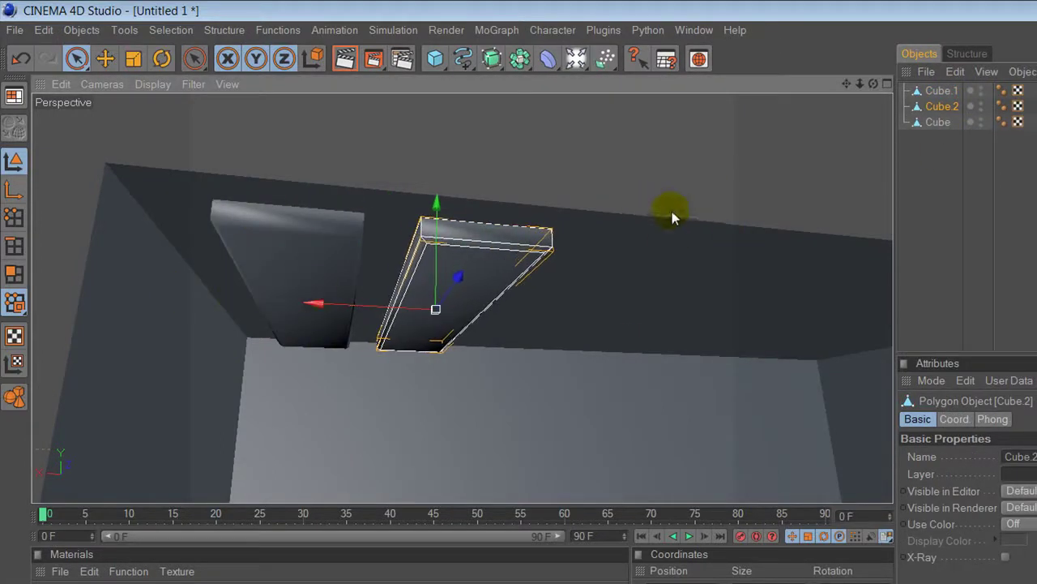
drag(336, 306, 354, 306)
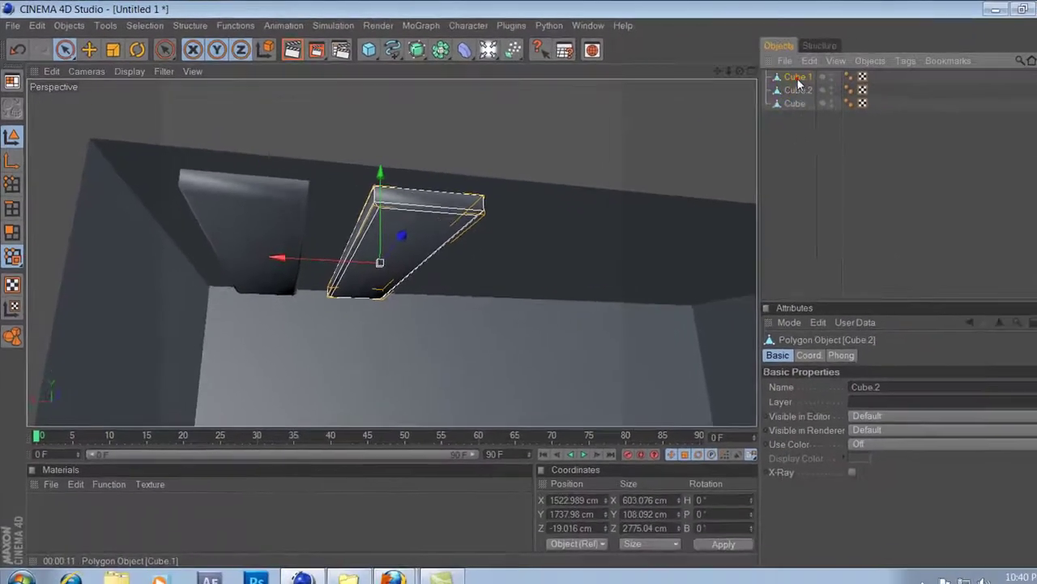
click(798, 78)
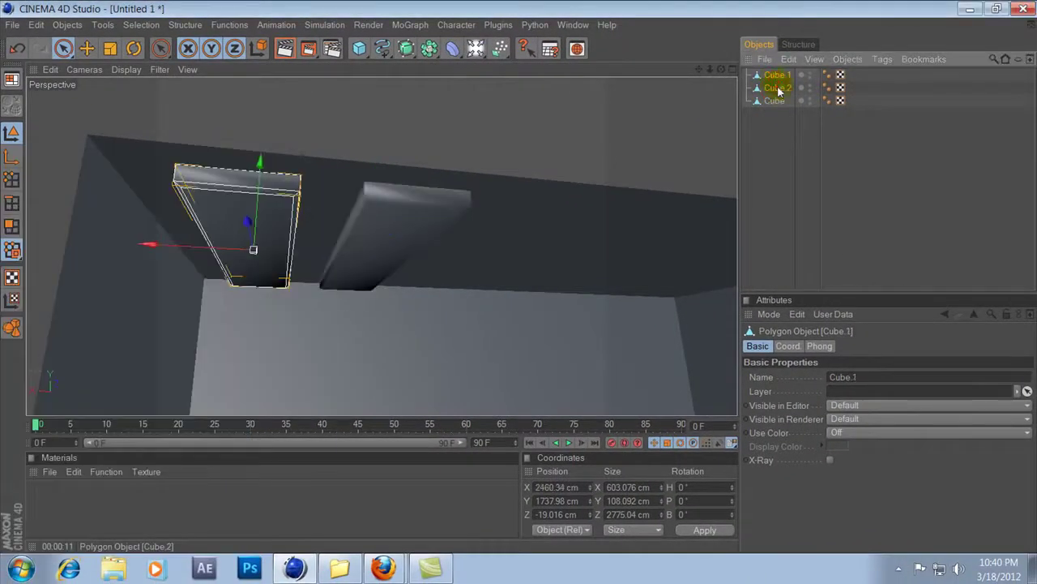
ctrl+click(778, 88)
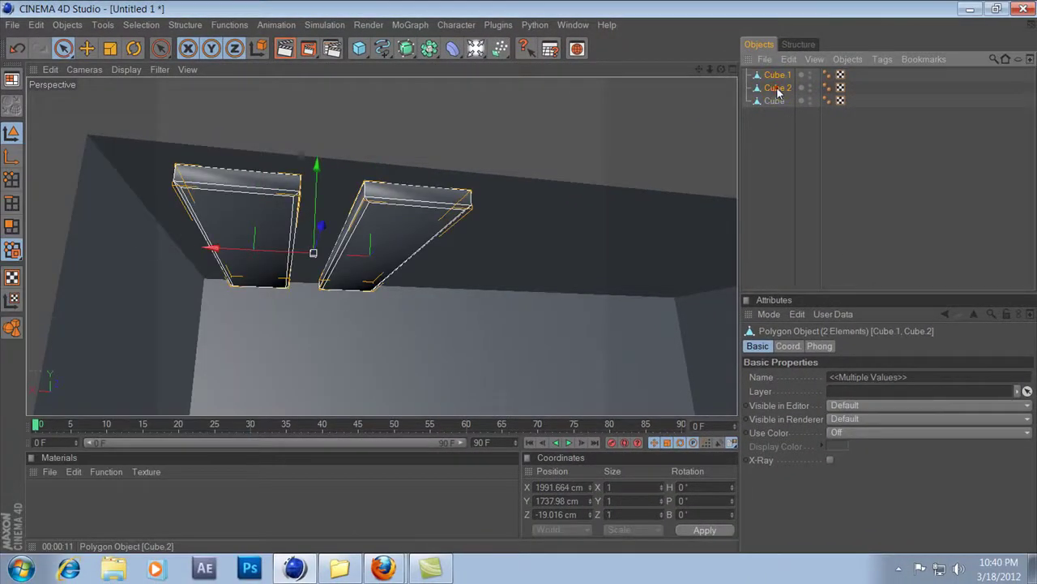
ctrl+drag(778, 93, 778, 96)
drag(204, 263, 446, 260)
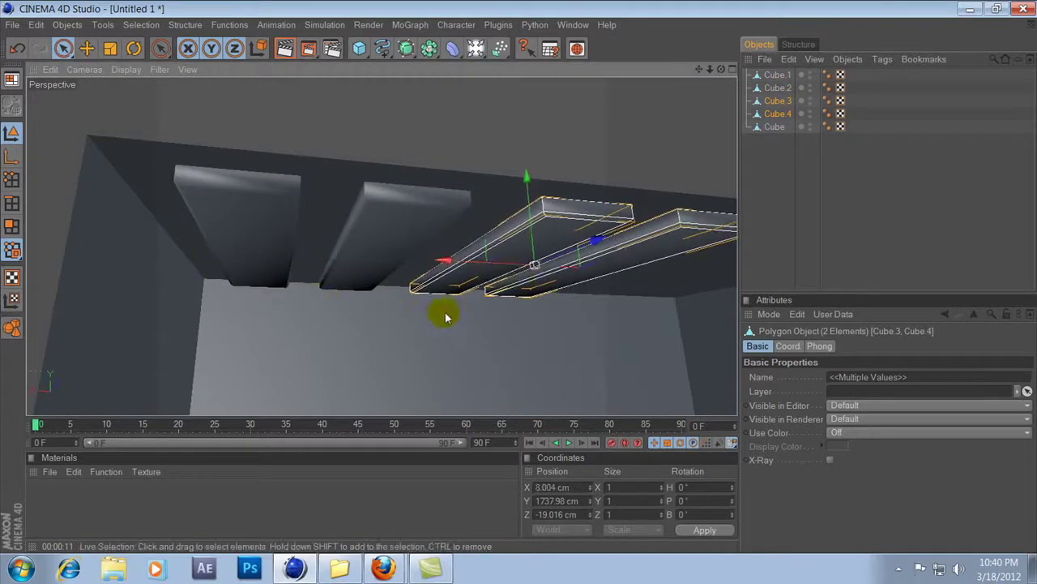
alt+drag(440, 313, 458, 308)
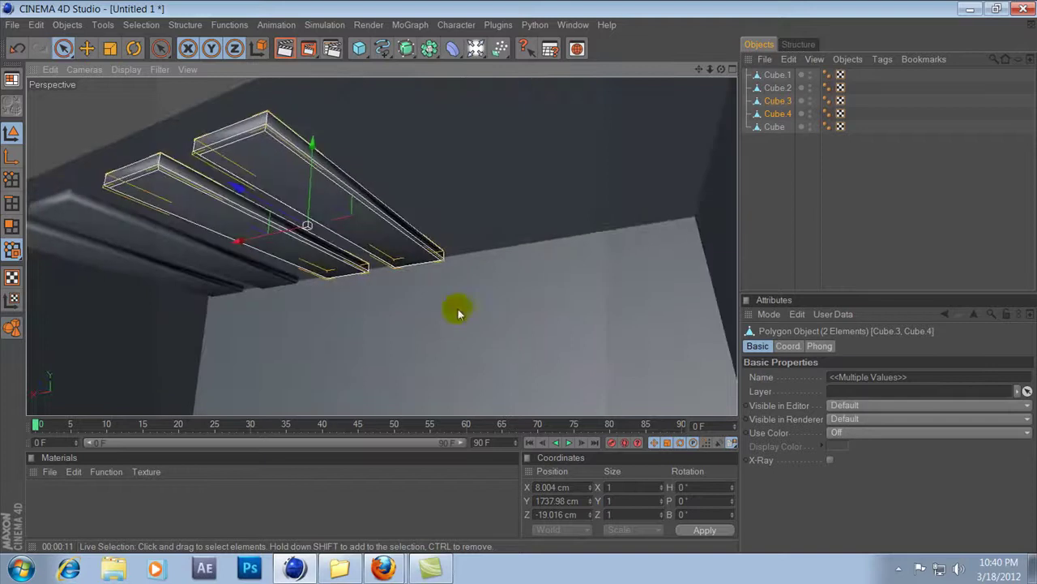
drag(240, 244, 514, 274)
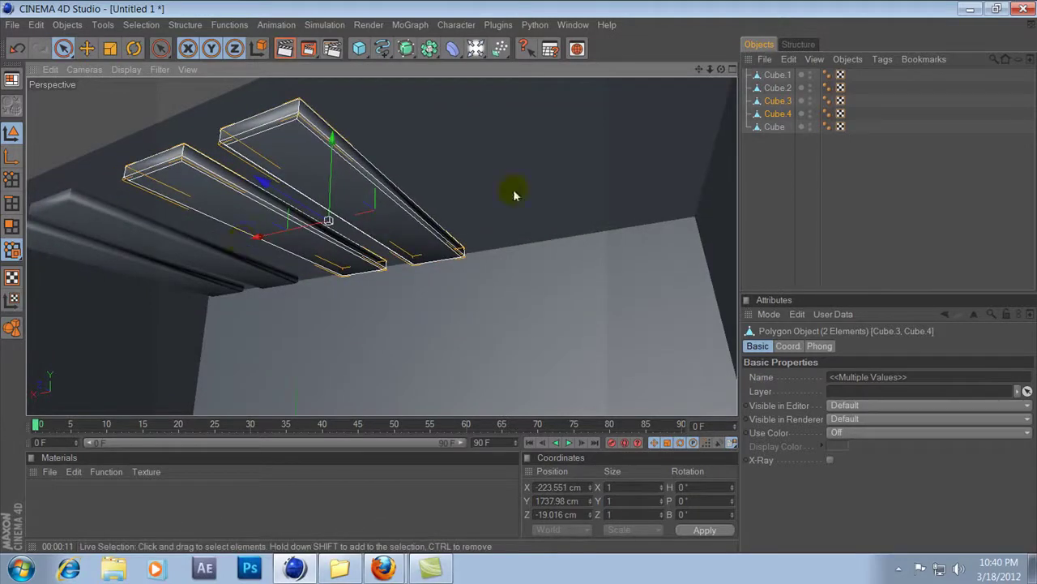
Step: Place the further copies beside the others along X and select all six beams
ctrl+drag(778, 118, 778, 123)
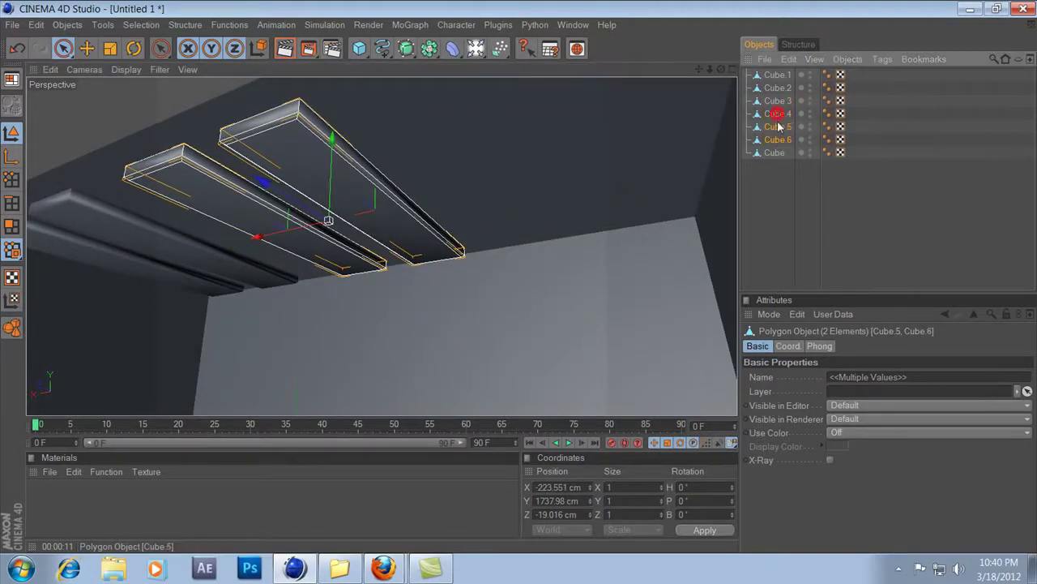
mouse_move(292, 244)
mouse_down()
mouse_move(401, 205)
mouse_move(188, 266)
mouse_up()
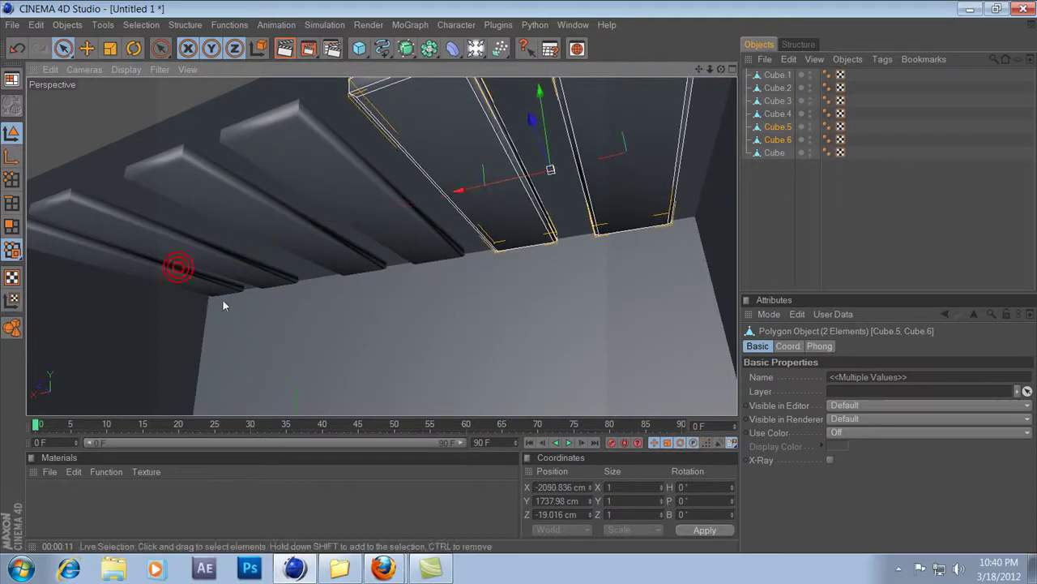
mouse_move(371, 273)
alt+mouse_down()
mouse_move(450, 258)
mouse_move(421, 259)
alt+mouse_up()
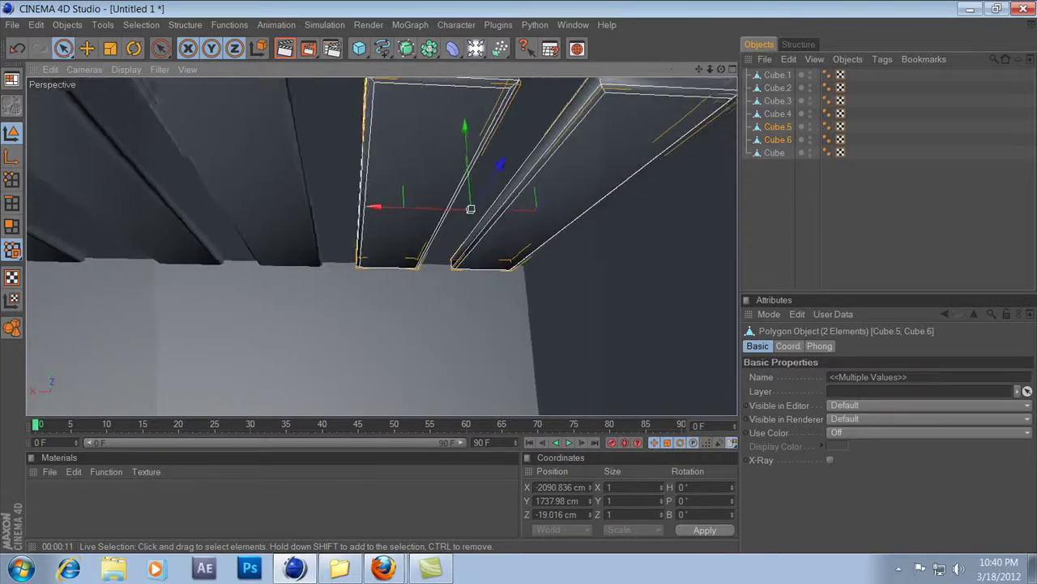
alt+drag(470, 209, 574, 225)
click(778, 74)
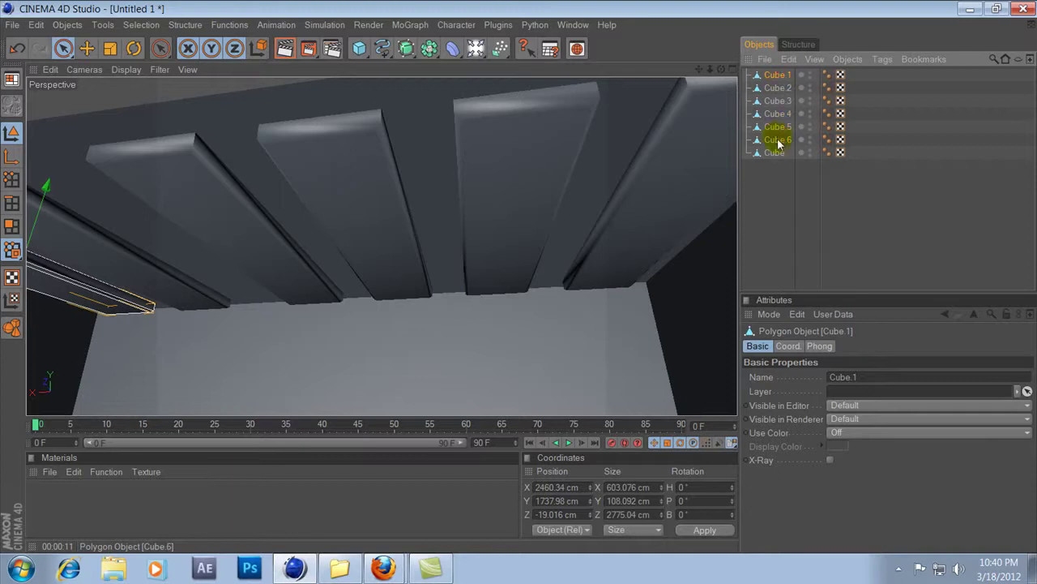
shift+click(778, 140)
Step: Group the six ceiling beams Cube.1–Cube.6 under a new Null object, then view them front-on
right_click(778, 142)
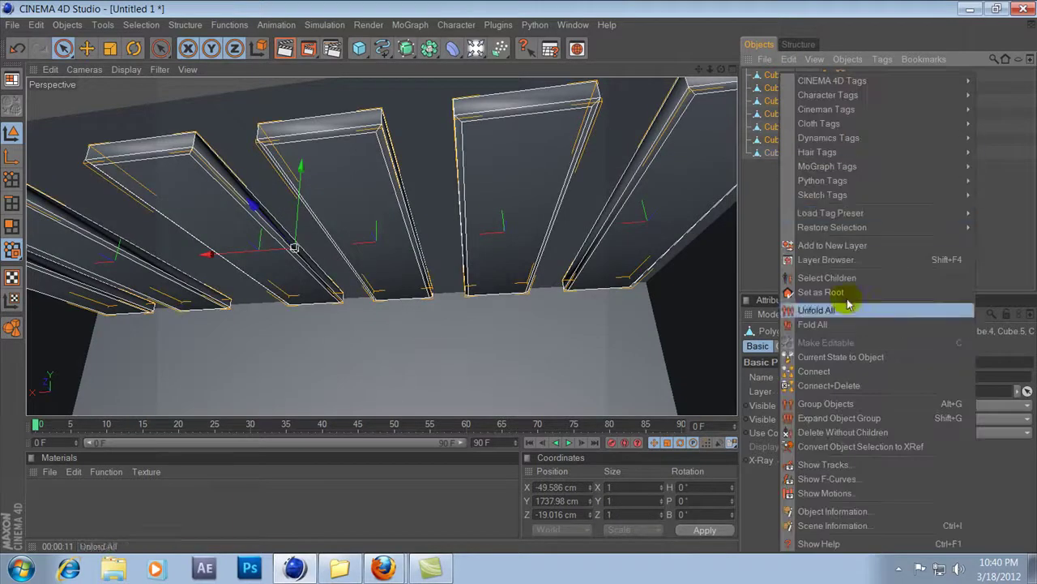
click(816, 409)
scroll(428, 202, down, 5)
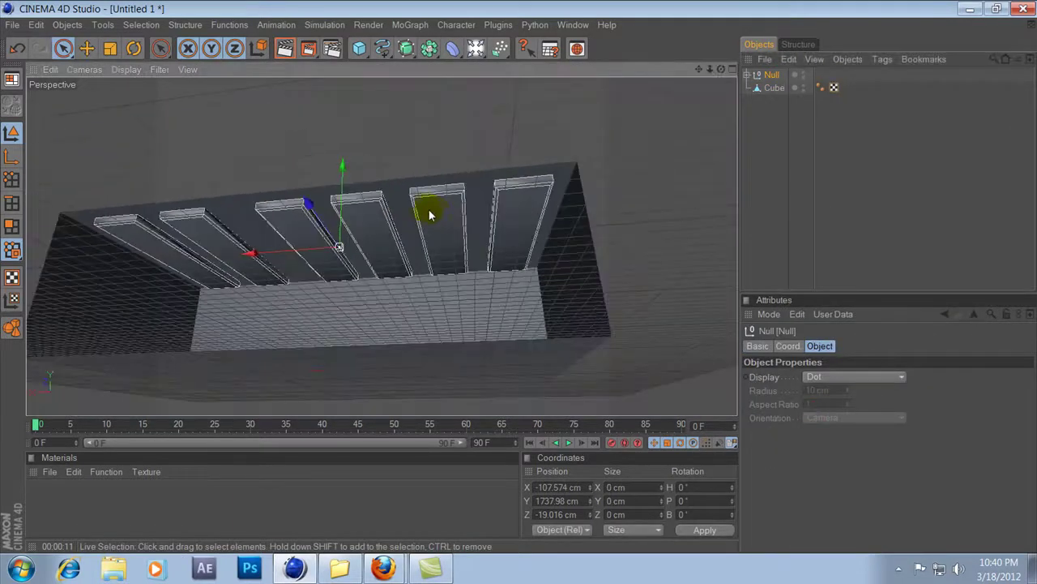
mouse_move(429, 215)
alt+mouse_down()
mouse_move(423, 202)
mouse_move(437, 204)
alt+mouse_up()
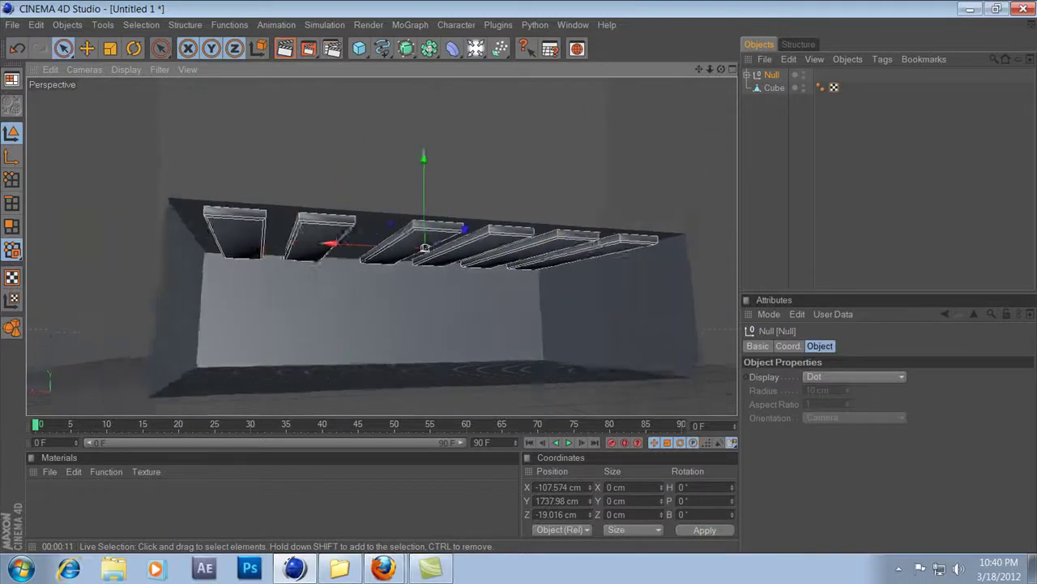
alt+drag(463, 264, 467, 285)
scroll(468, 286, up, 3)
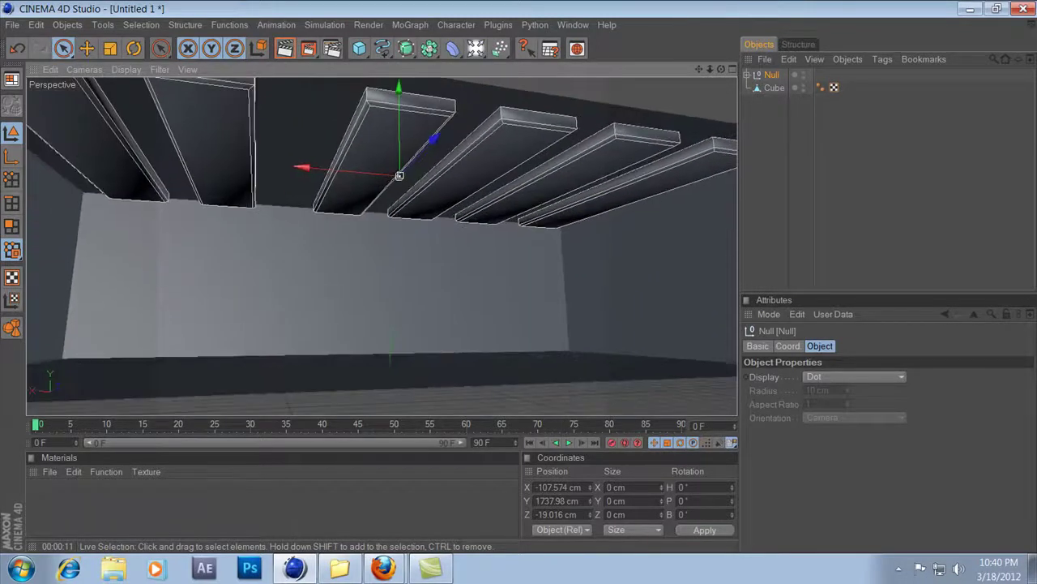
Step: Create a new material Mat and set its colour to white (RGB 255/255/255)
double_click(324, 505)
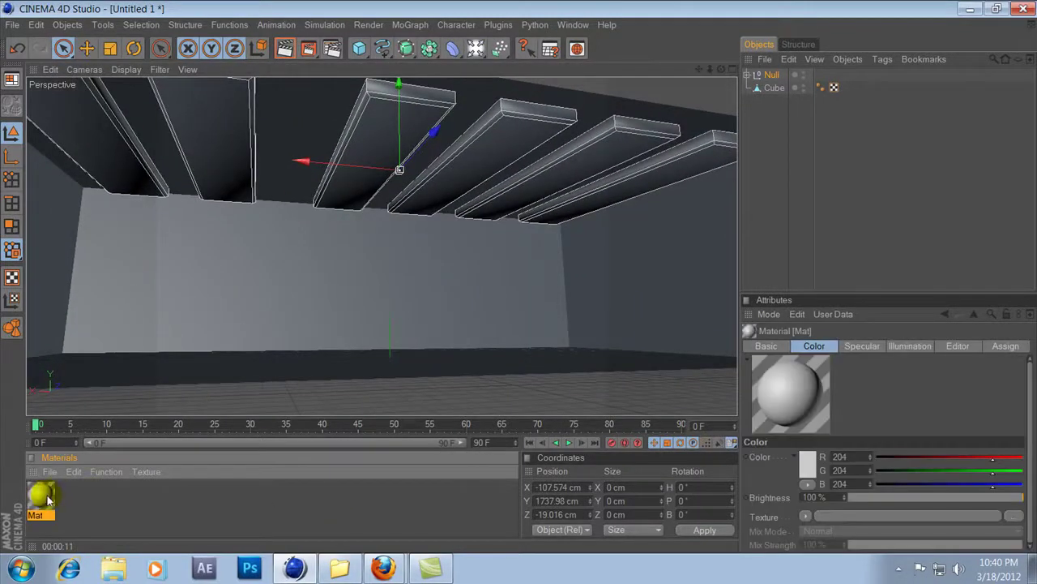
double_click(48, 500)
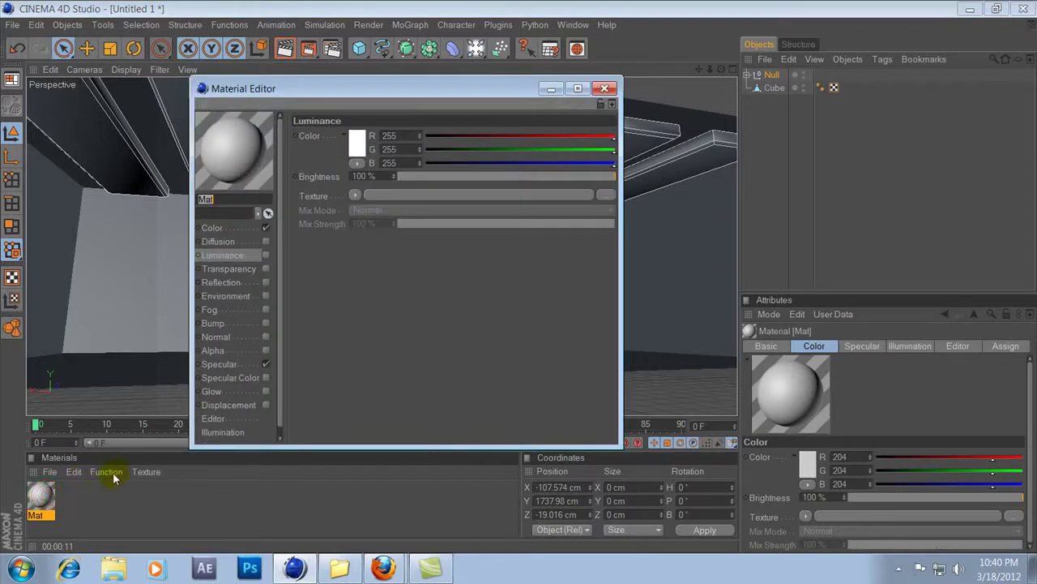
click(223, 227)
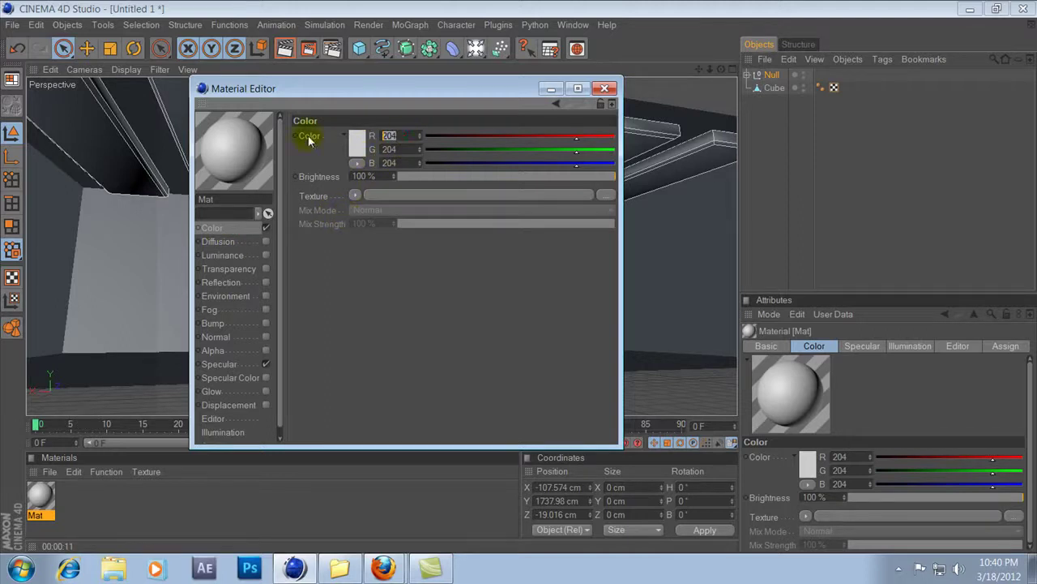
key(Tab)
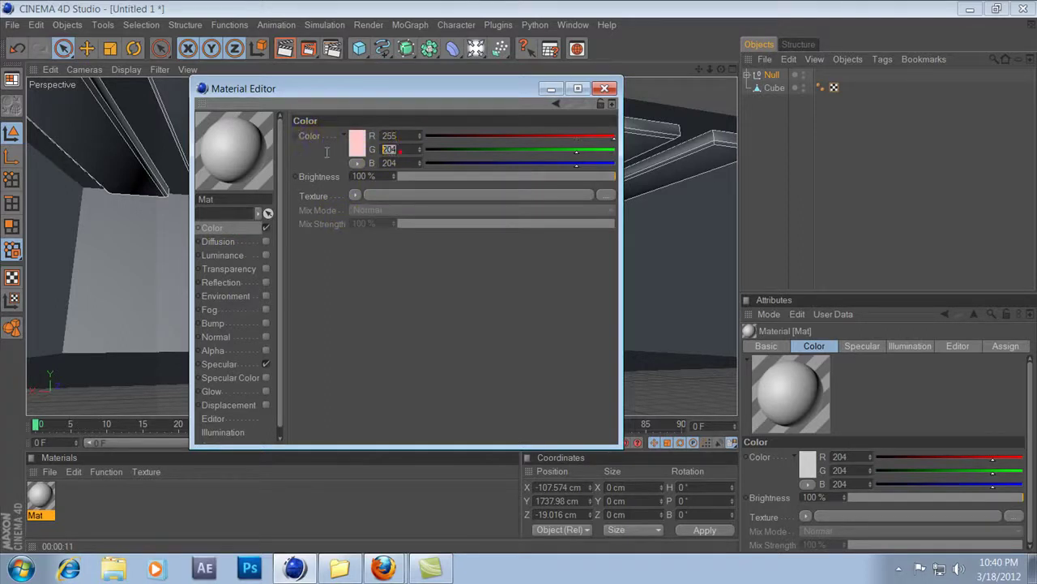
text(255)
key(Tab)
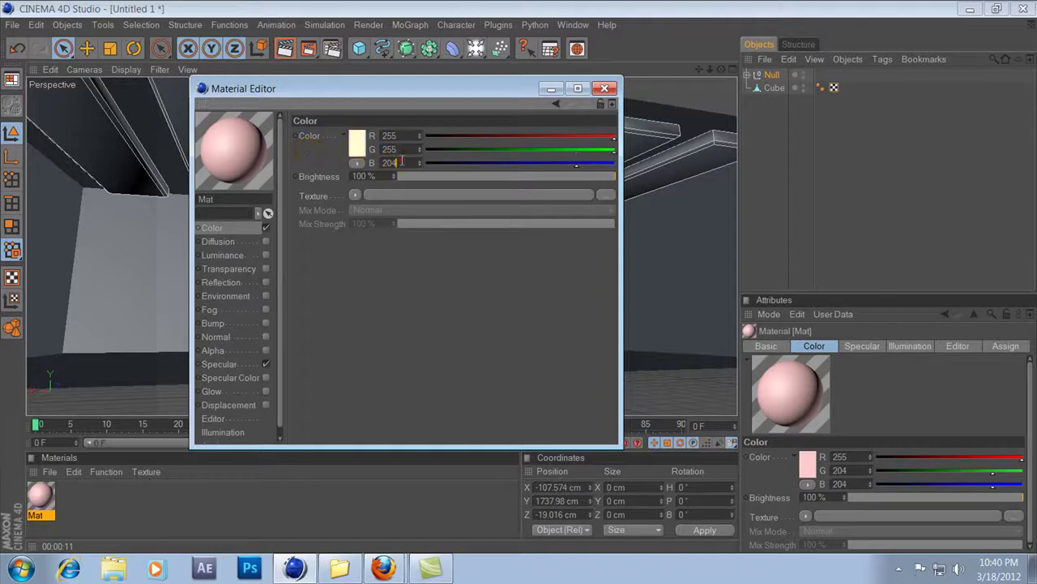
text(255)
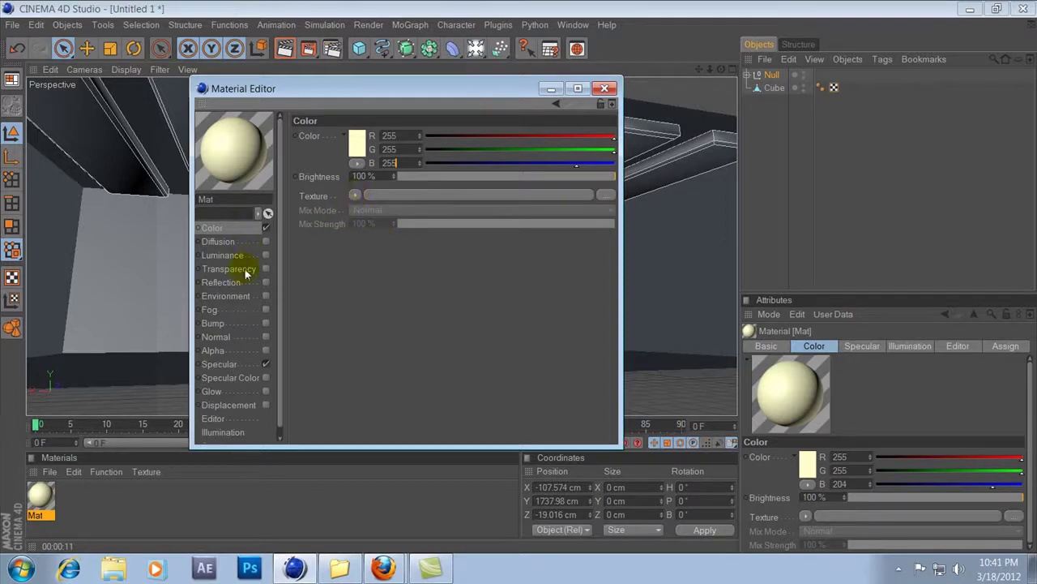
Step: Set Mat's specular to Colored with 67% width and 48% height
click(221, 364)
click(388, 176)
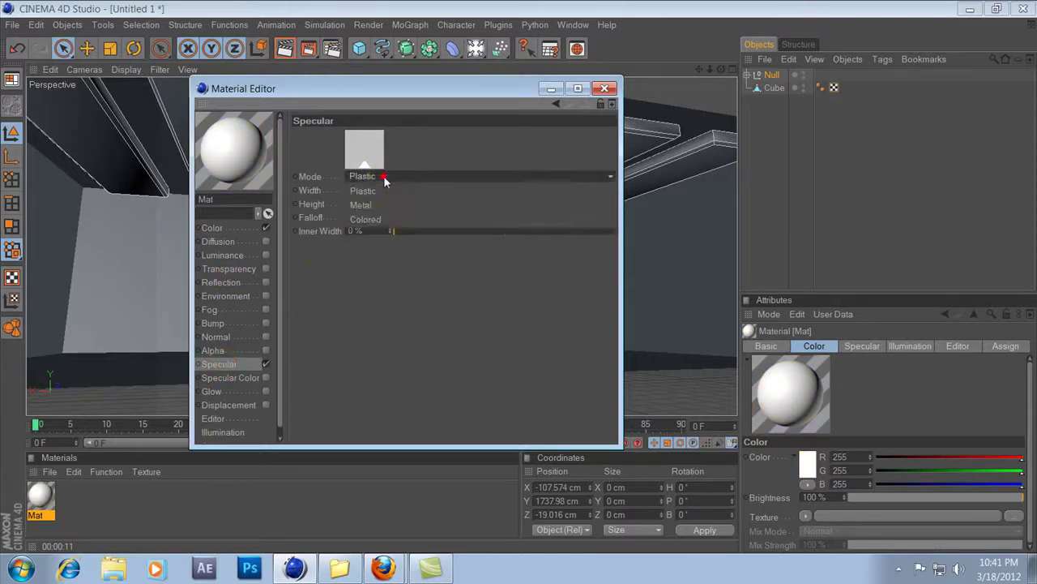
click(382, 219)
drag(506, 190, 511, 193)
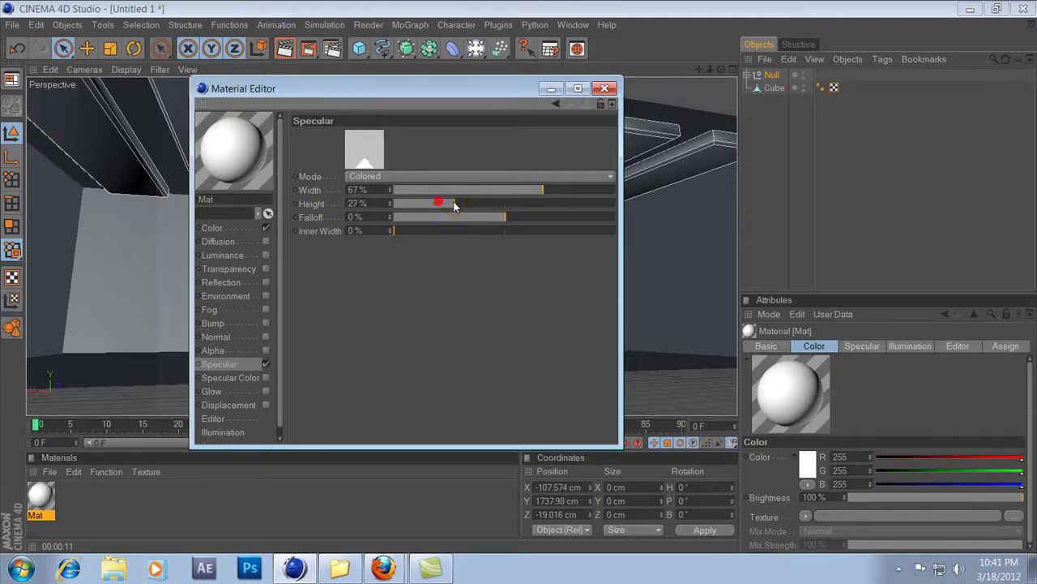
drag(454, 206, 474, 206)
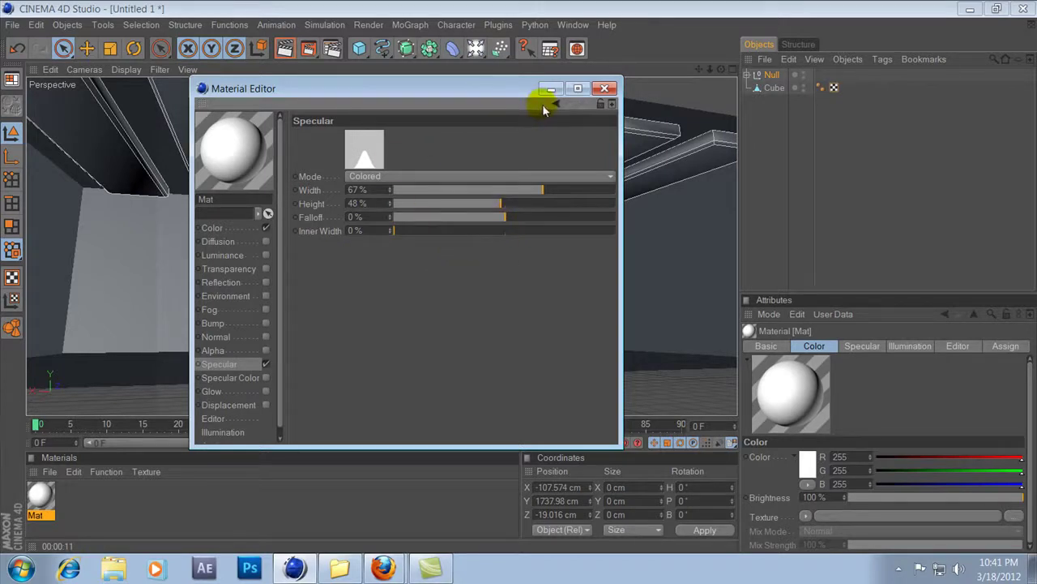
click(604, 88)
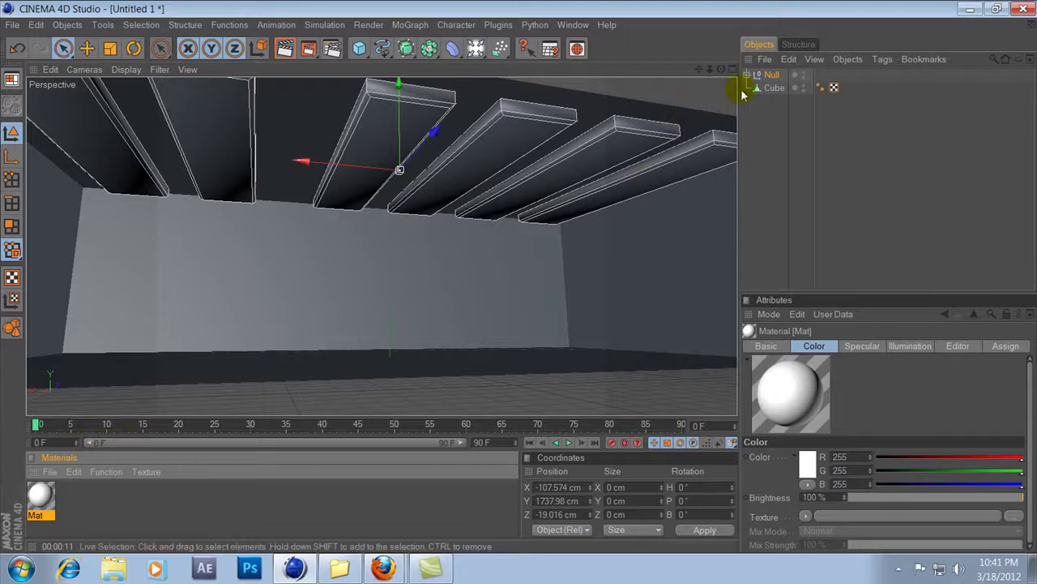
click(772, 89)
Step: Apply Mat to the room Cube and run a brief test render to check the white walls
drag(41, 494, 132, 320)
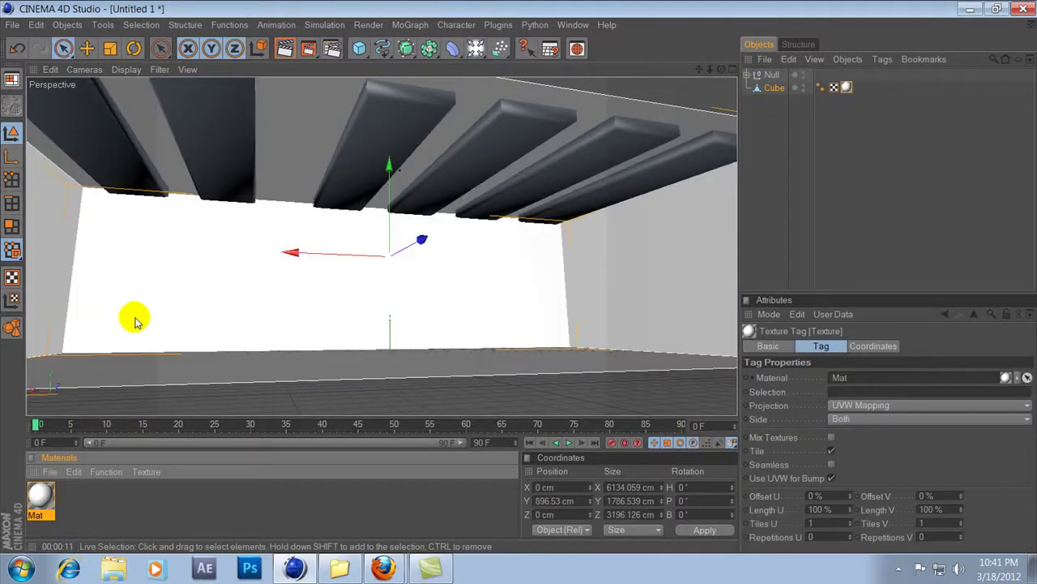
click(284, 48)
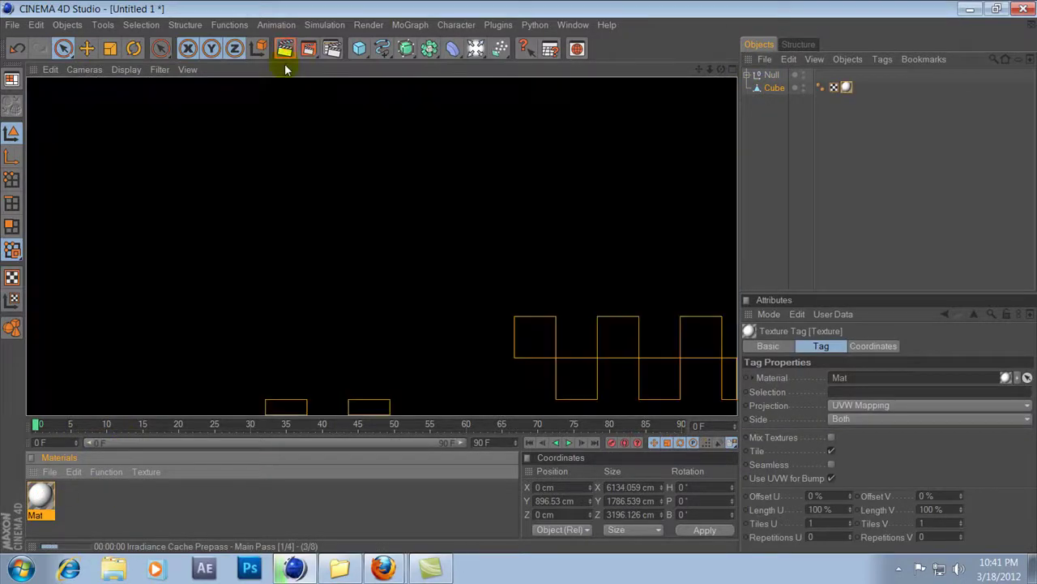
click(467, 247)
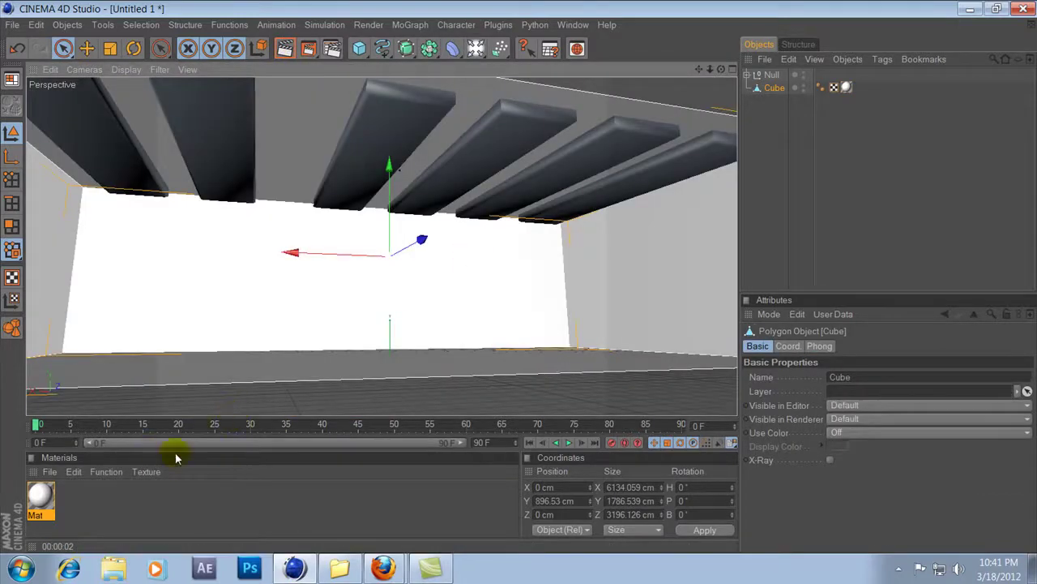
Step: Create a second material Mat.1 and set its colour to white (255/255/255)
double_click(65, 507)
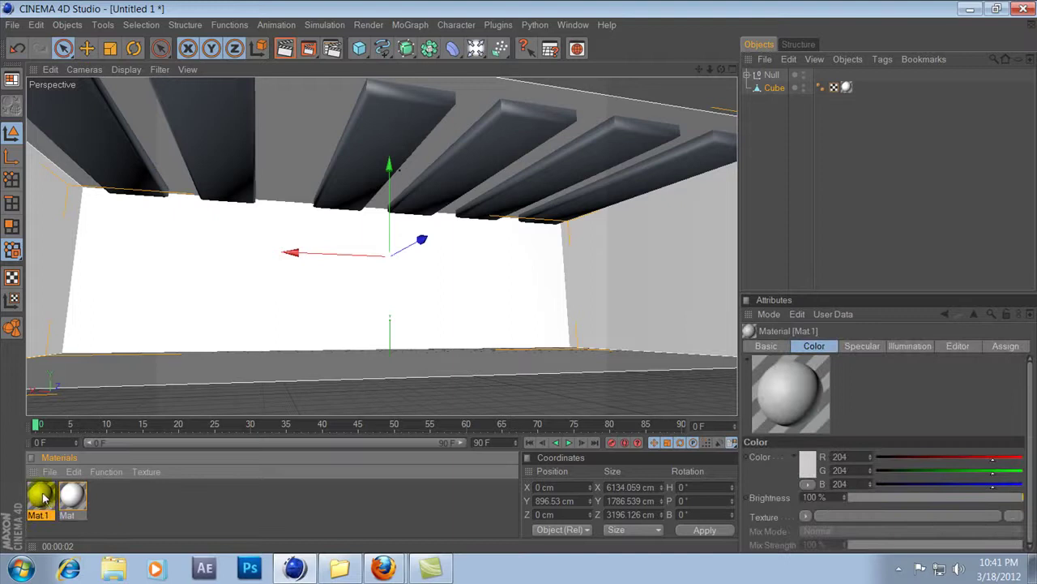
double_click(42, 496)
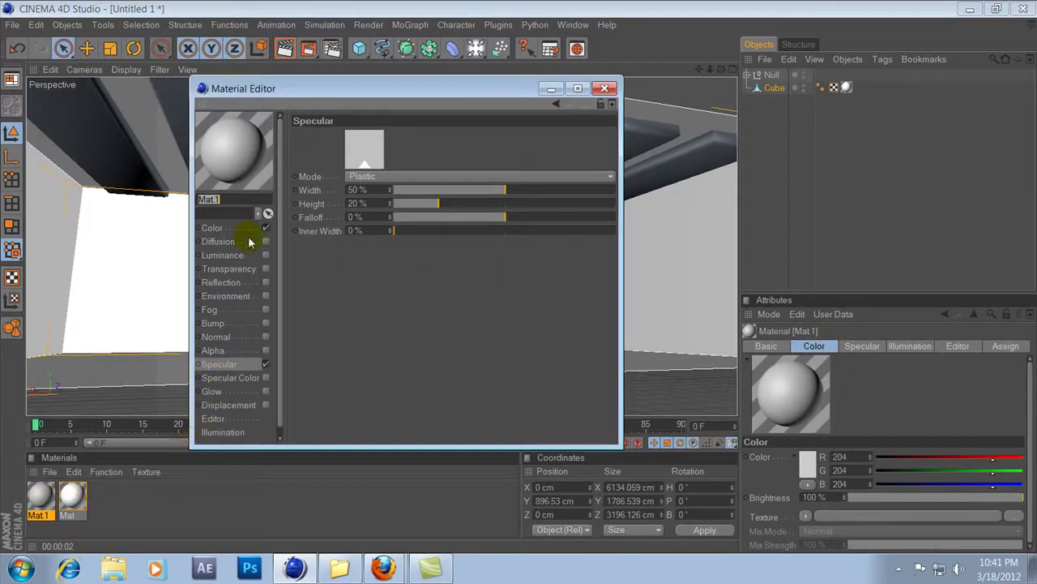
click(219, 229)
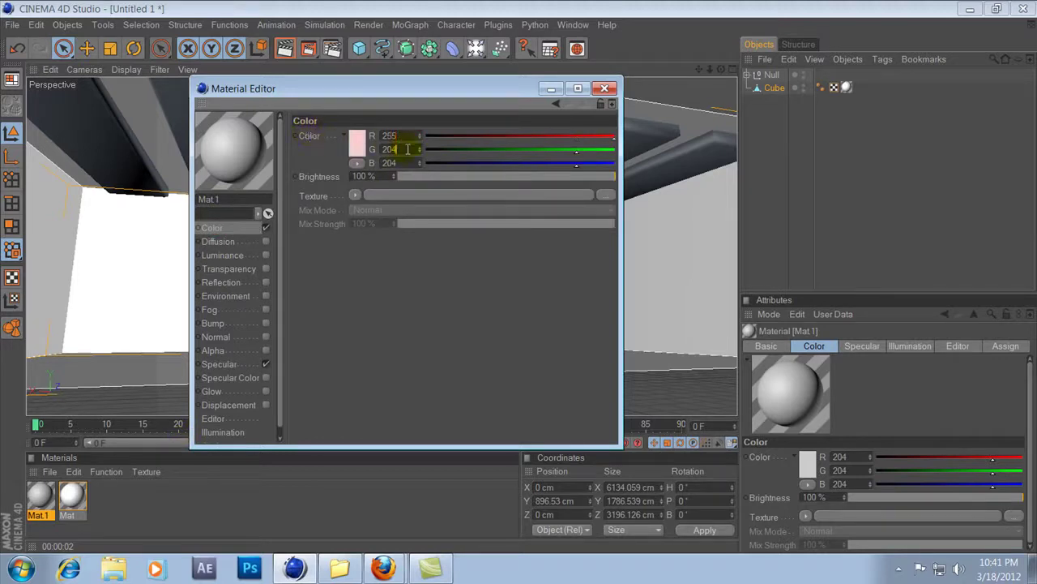
text(255)
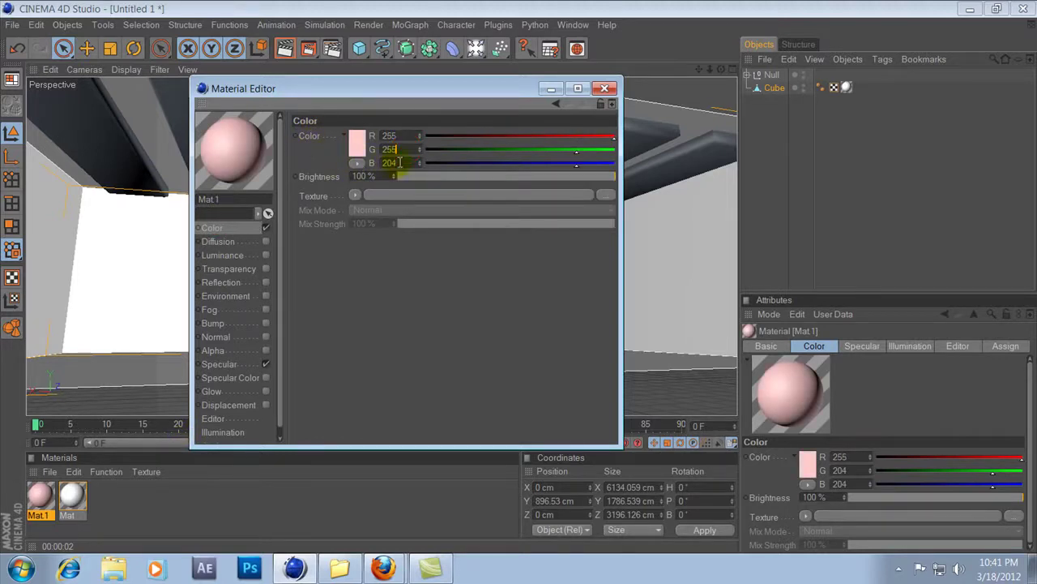
click(399, 162)
text(255)
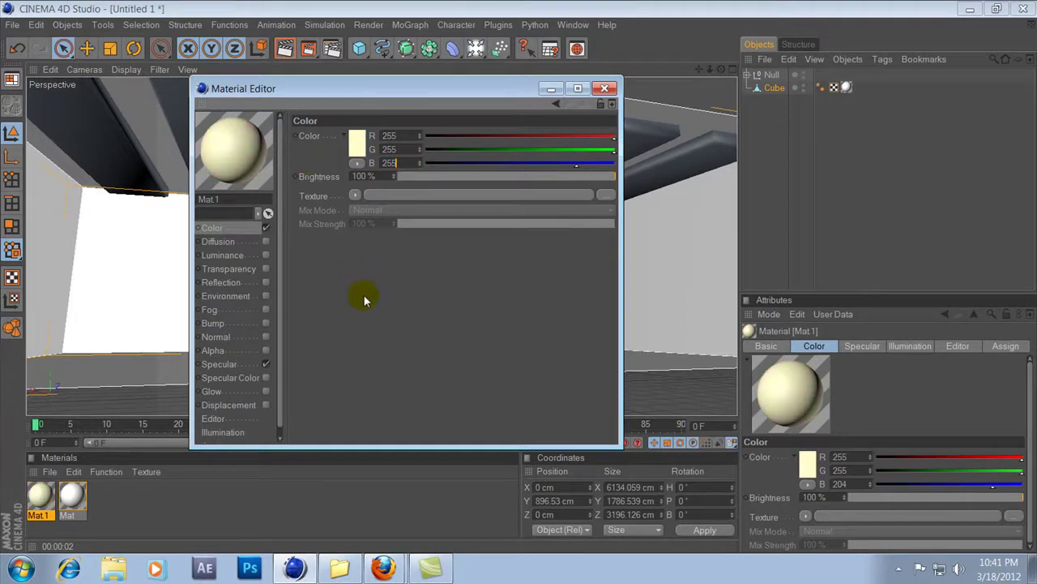
key(Return)
Step: Enable Luminance on Mat.1 at 82% brightness and turn its specular off
click(238, 256)
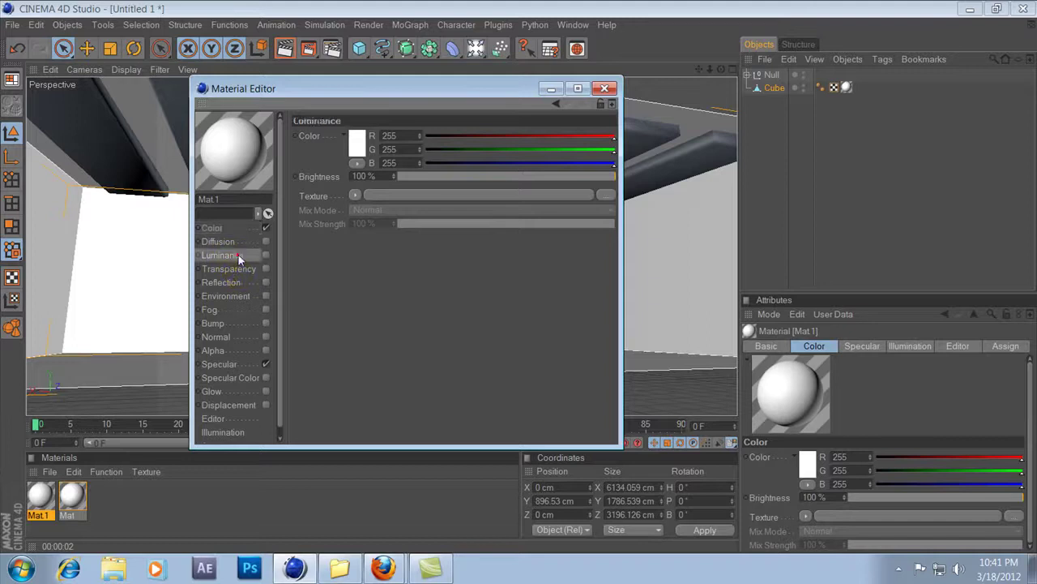
click(267, 255)
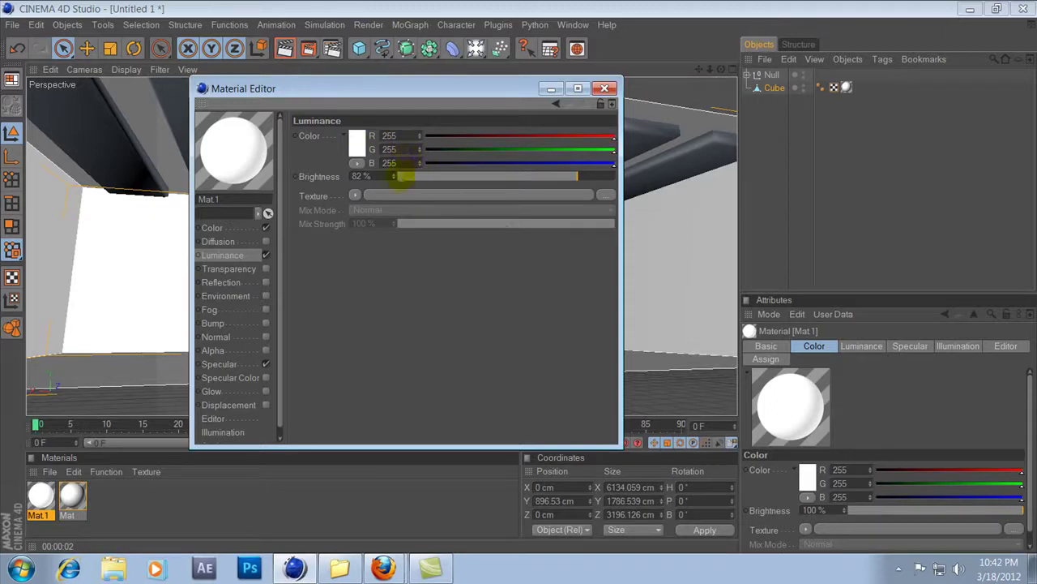
click(266, 364)
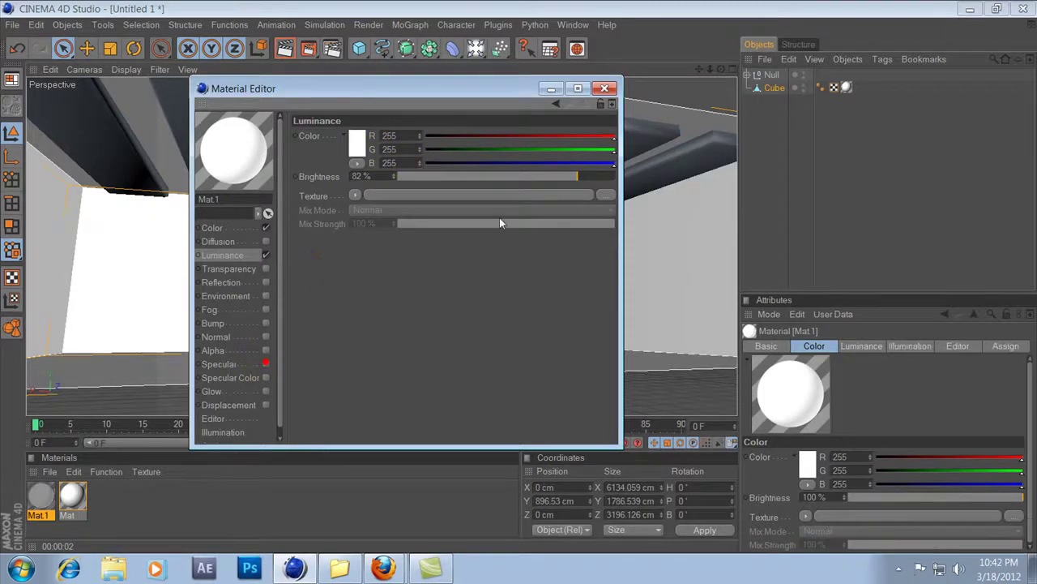
click(603, 88)
click(101, 145)
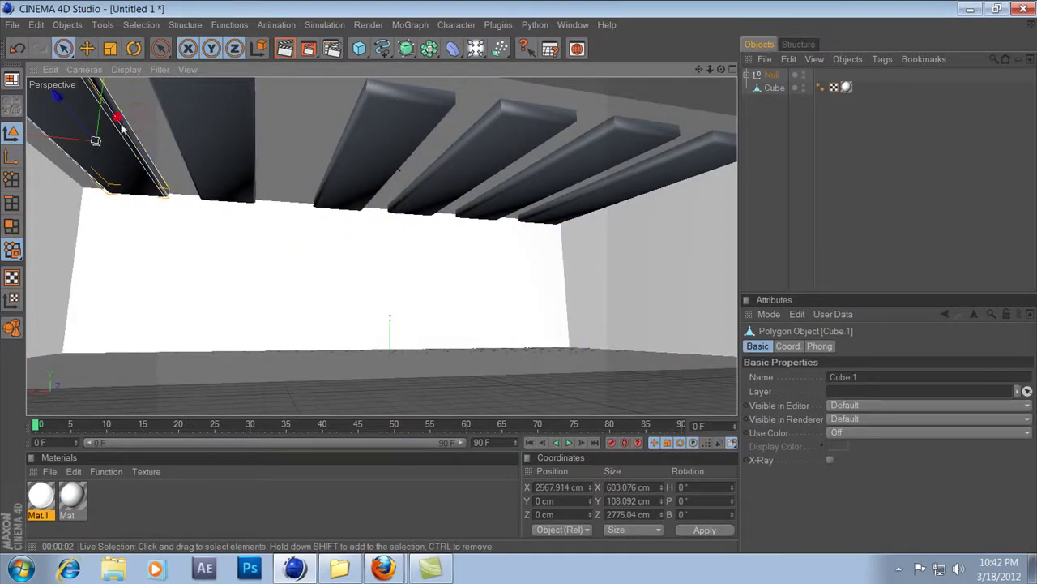
Step: Apply the white Mat material to all six ceiling beams
drag(71, 494, 107, 180)
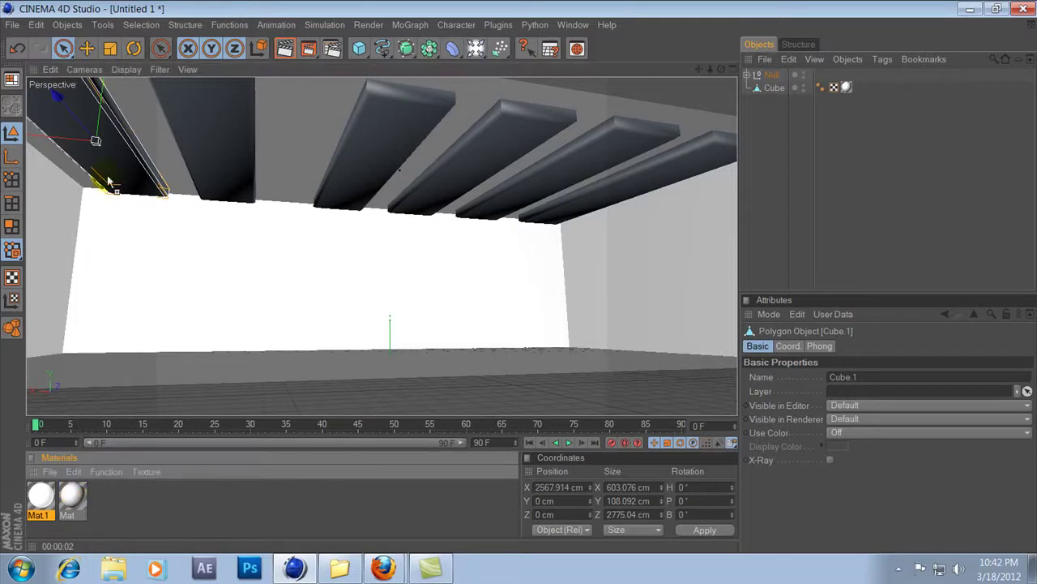
drag(122, 134, 126, 138)
drag(71, 494, 224, 142)
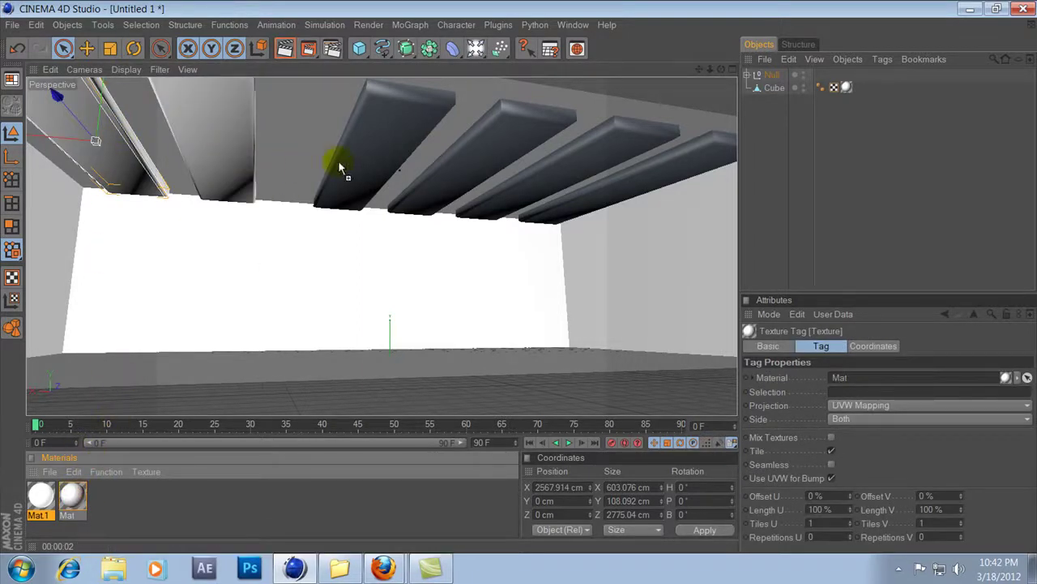
drag(340, 165, 359, 202)
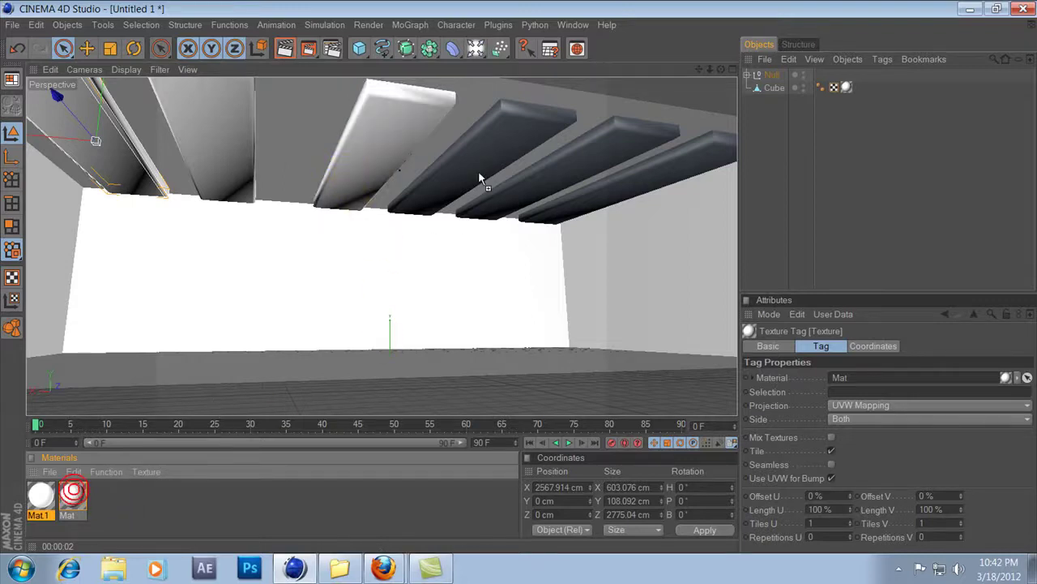
drag(74, 495, 478, 174)
drag(71, 495, 586, 213)
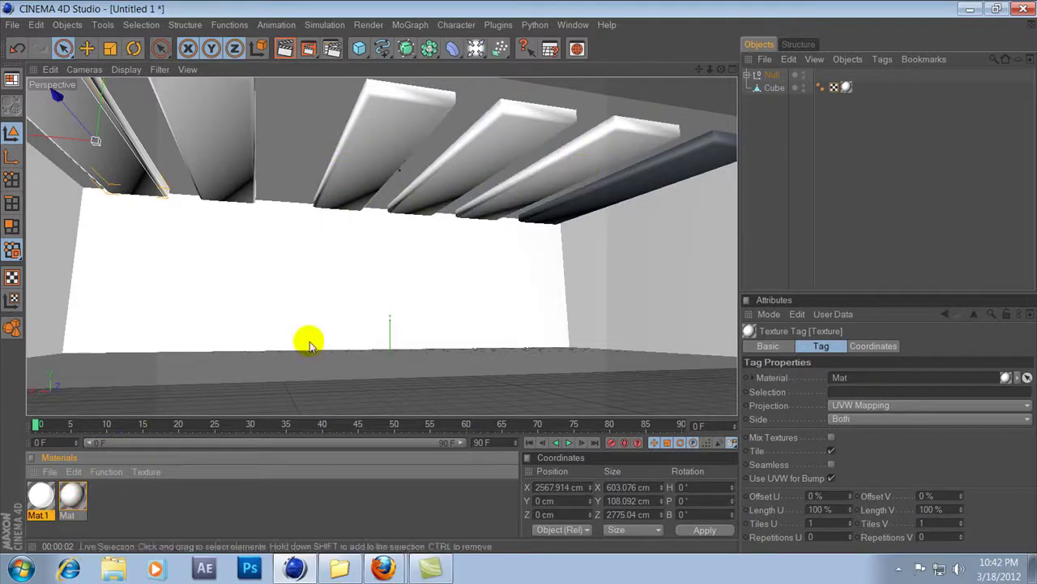
drag(691, 175, 689, 174)
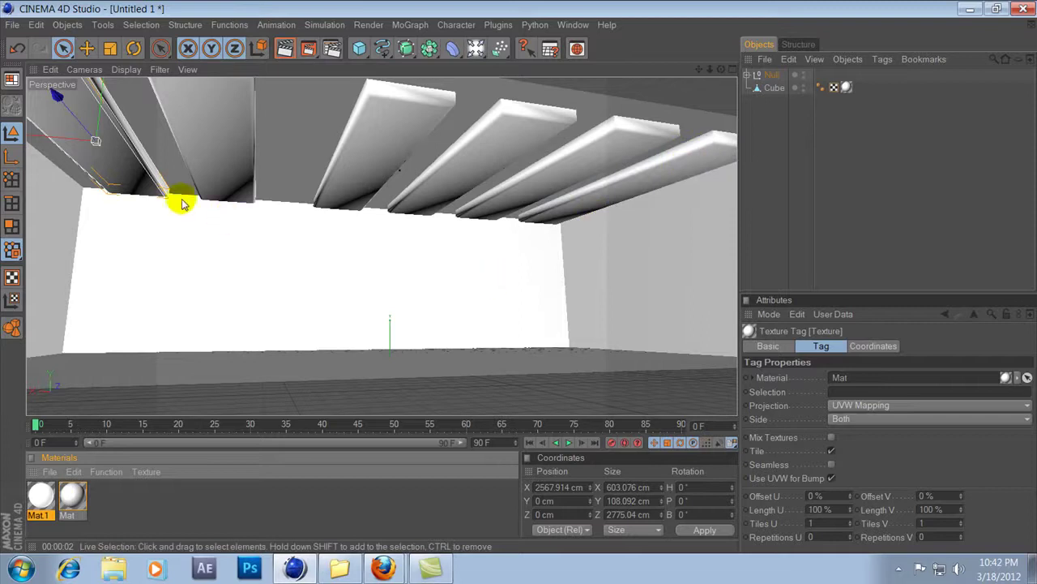
Step: Apply Mat.1 to the underside faces of the first and second beams
click(17, 225)
click(104, 152)
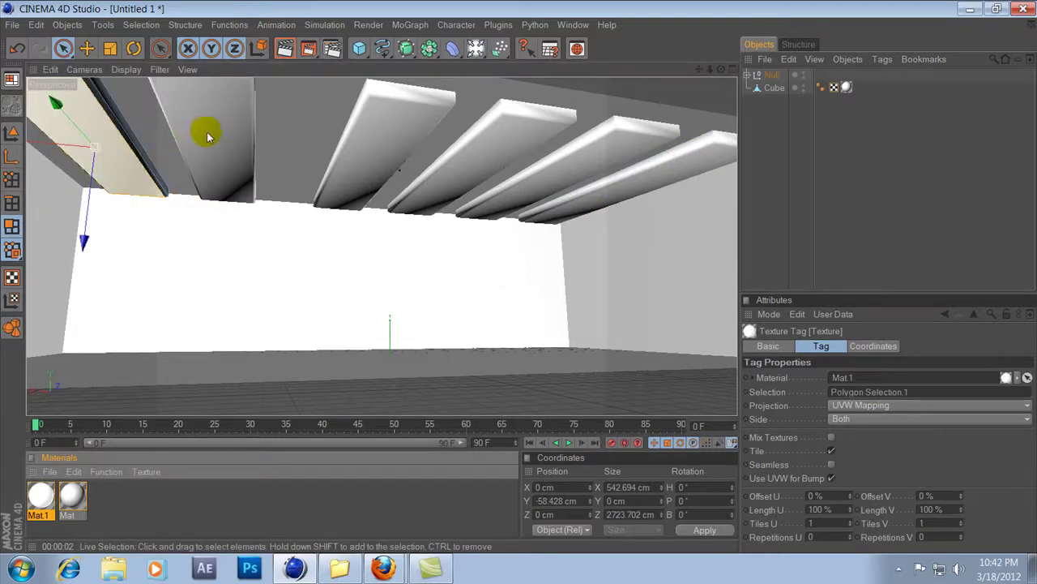
drag(42, 494, 206, 134)
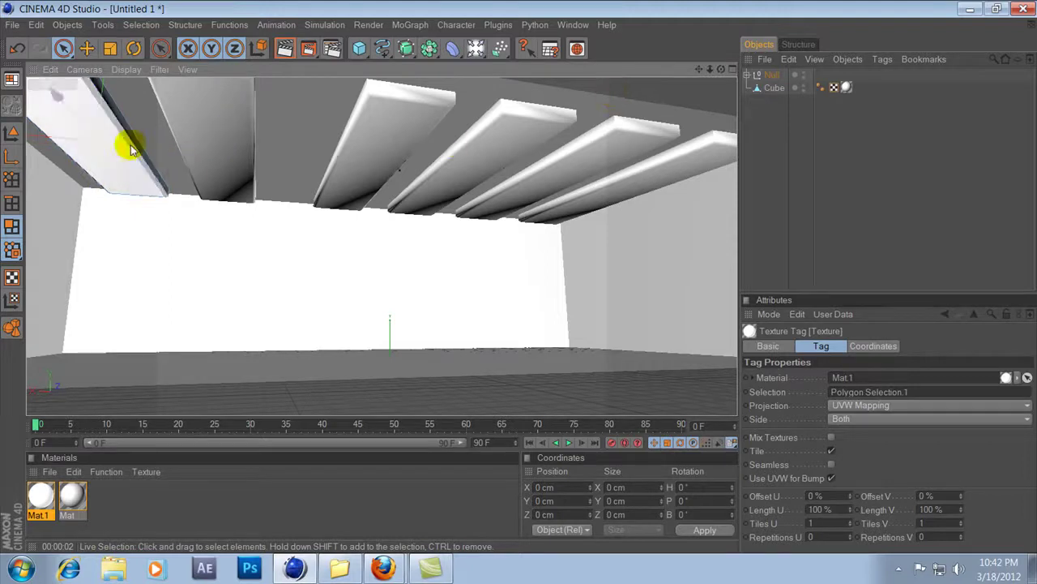
click(12, 132)
click(192, 122)
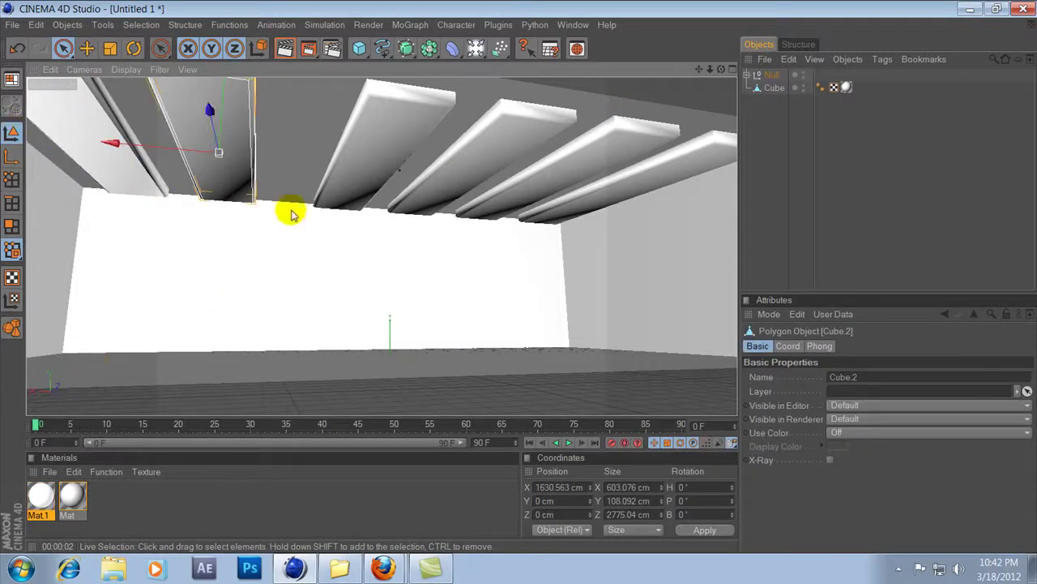
click(12, 226)
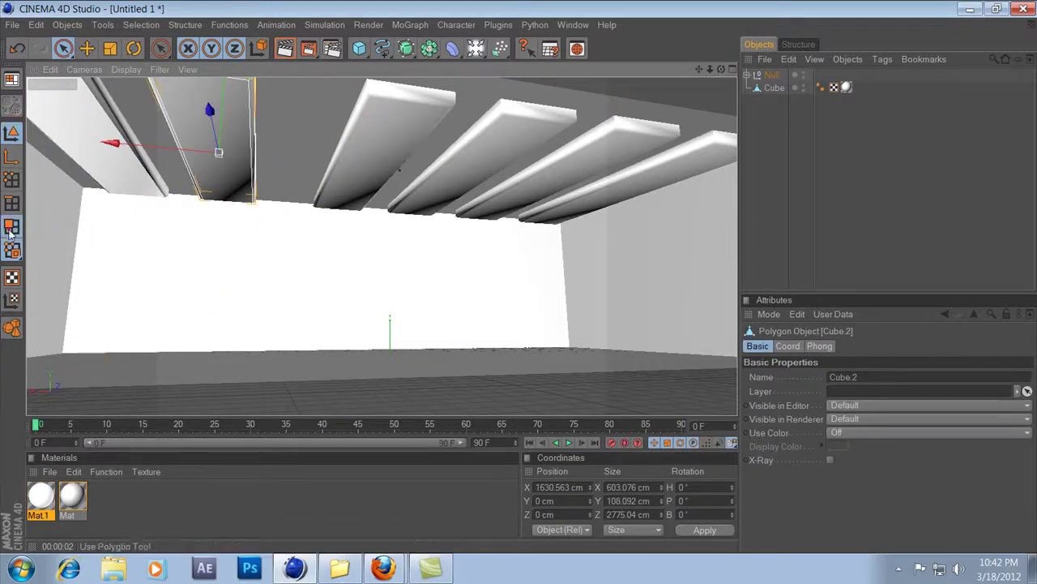
click(213, 157)
drag(41, 496, 228, 154)
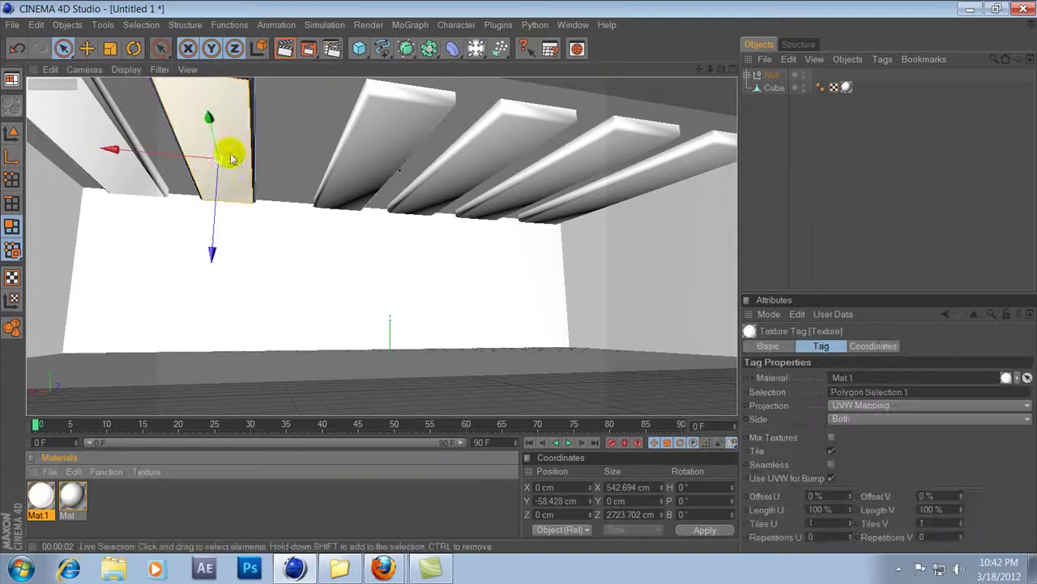
click(12, 132)
Step: Apply Mat.1 to the underside faces of the third and fourth beams
click(381, 141)
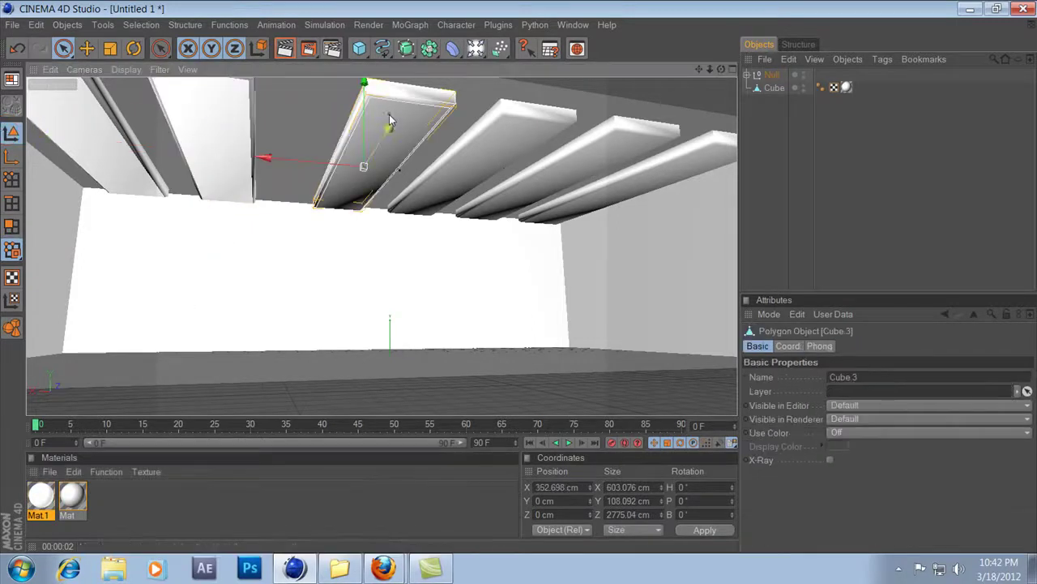
click(13, 227)
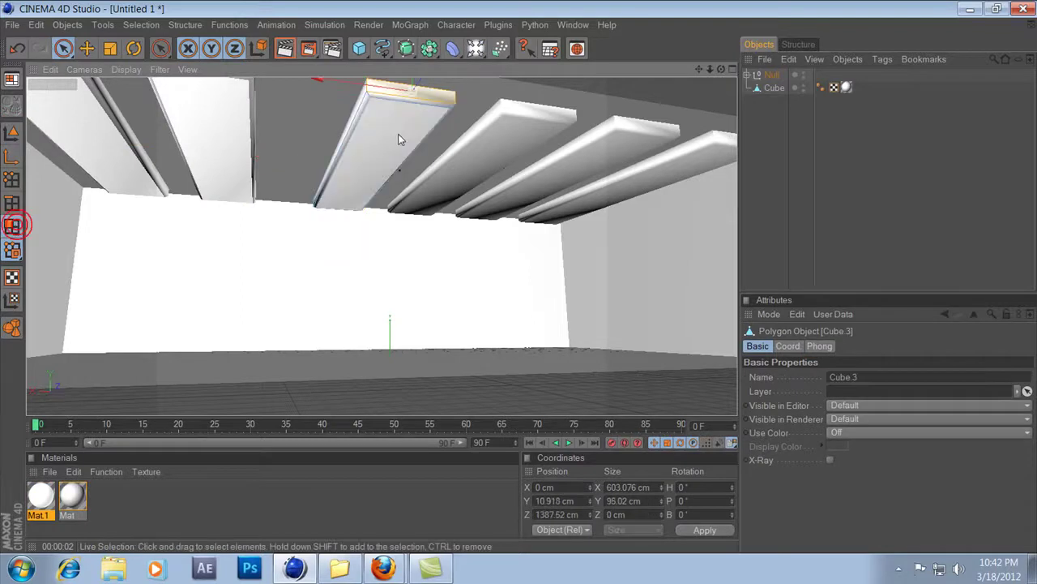
click(389, 134)
drag(40, 496, 47, 493)
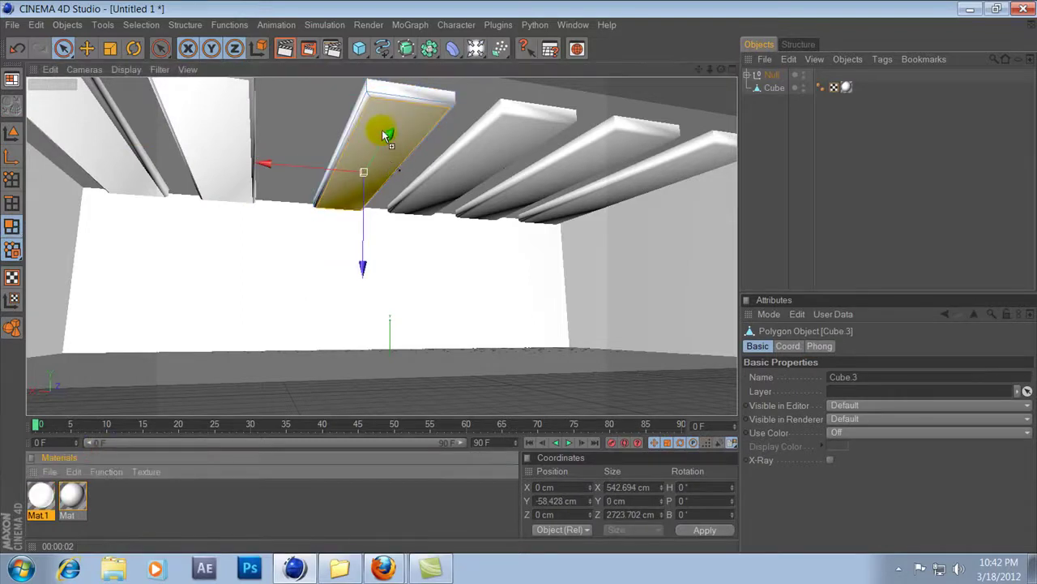
drag(383, 130, 384, 132)
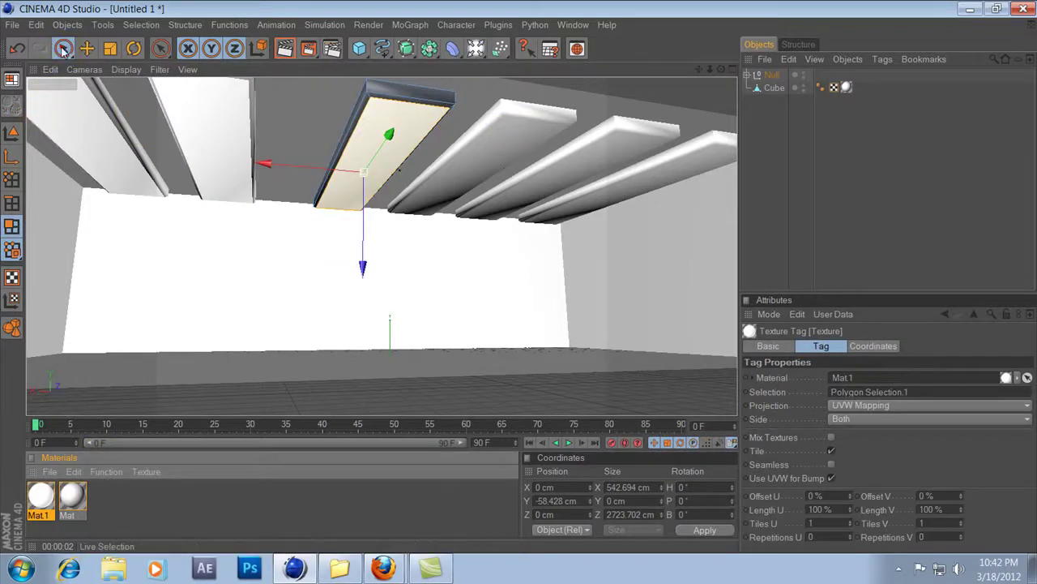
click(12, 132)
click(491, 133)
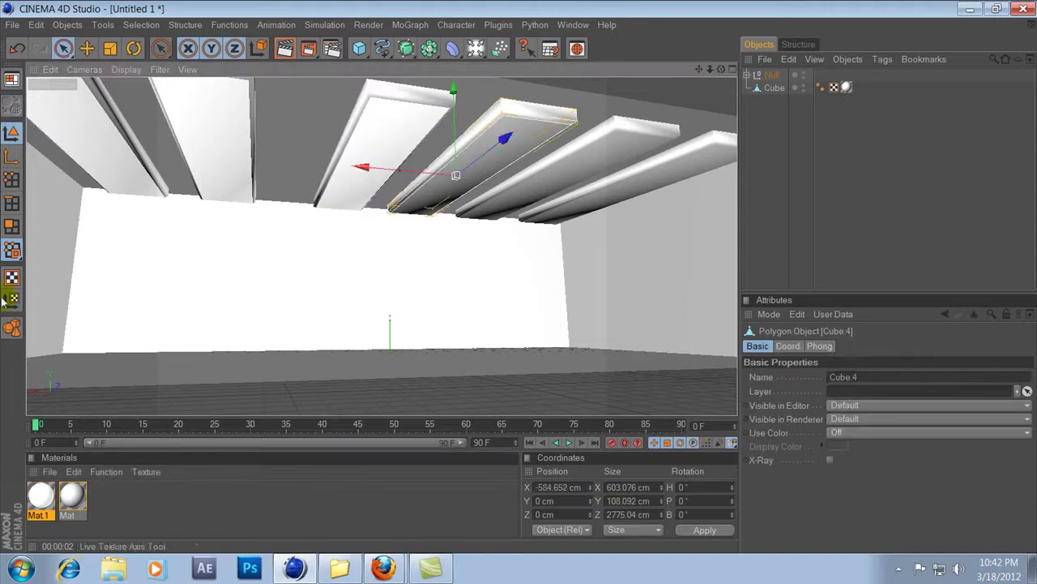
click(12, 227)
click(512, 142)
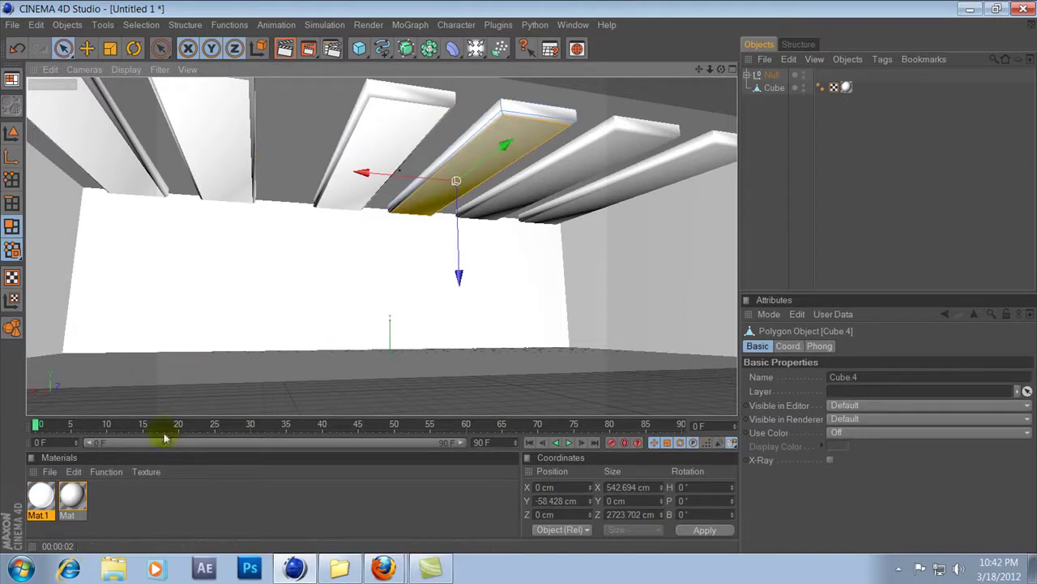
drag(481, 162, 487, 158)
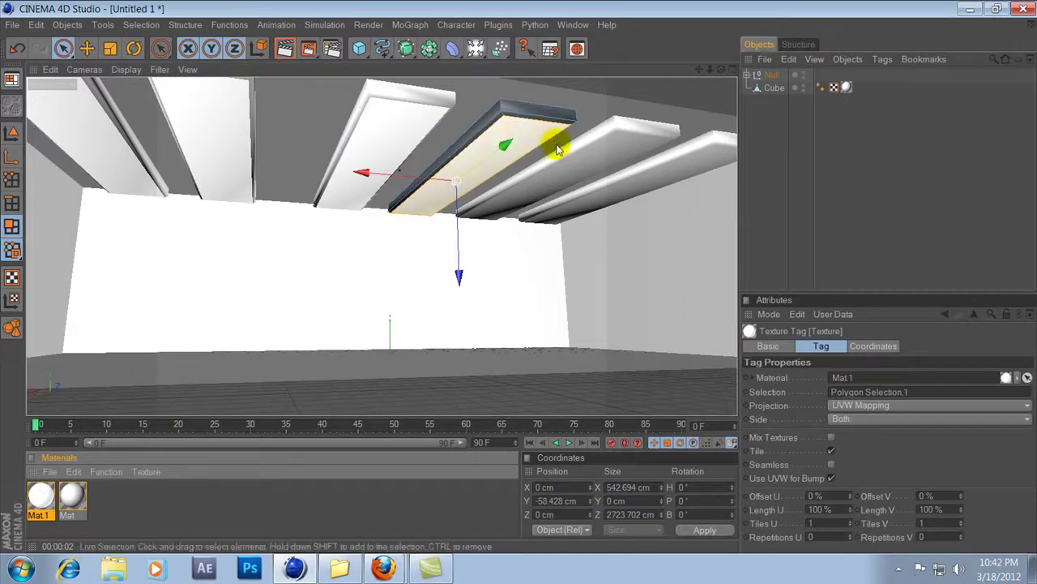
alt+drag(600, 177, 624, 170)
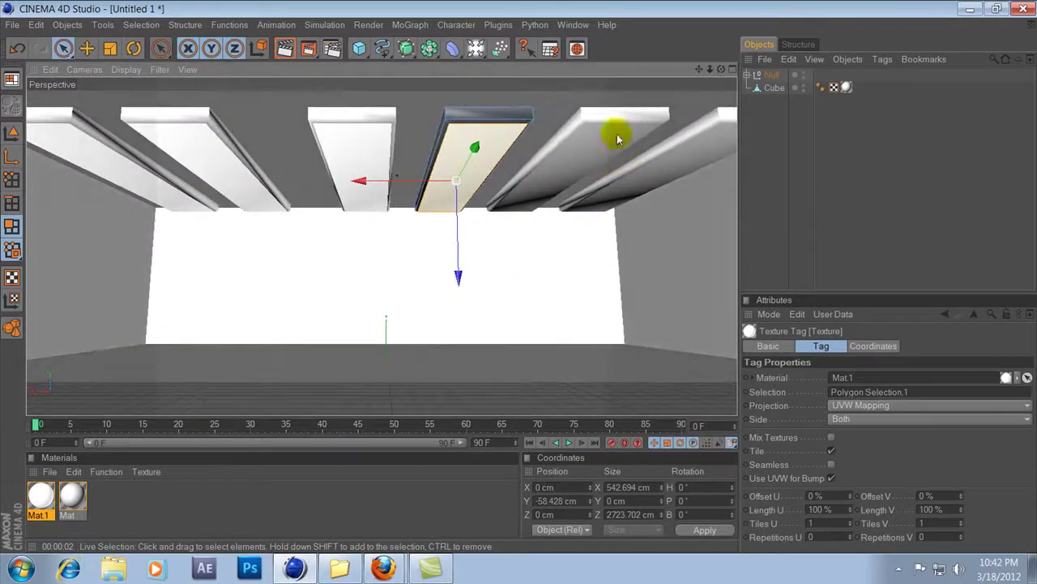
Step: Apply Mat.1 to the underside faces of the fifth and sixth beams
click(12, 130)
click(534, 162)
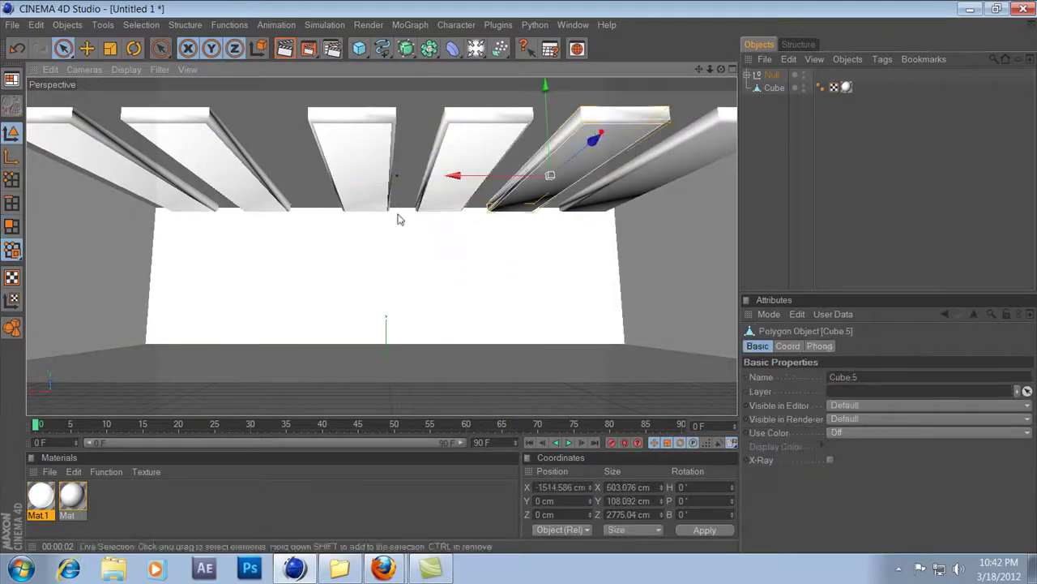
click(12, 227)
click(585, 159)
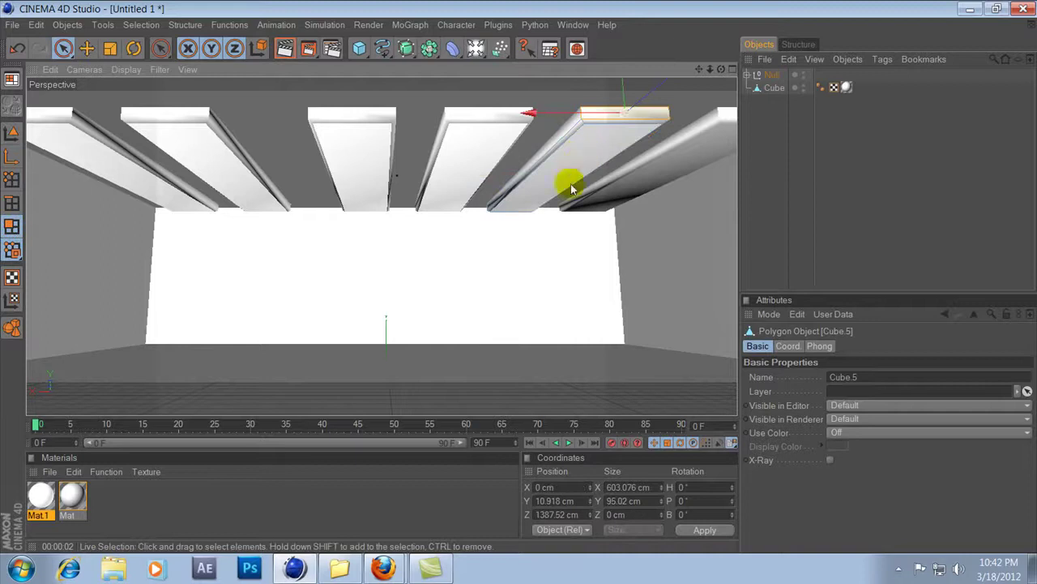
mouse_move(600, 153)
alt+mouse_down()
mouse_move(518, 273)
mouse_move(596, 146)
alt+mouse_up()
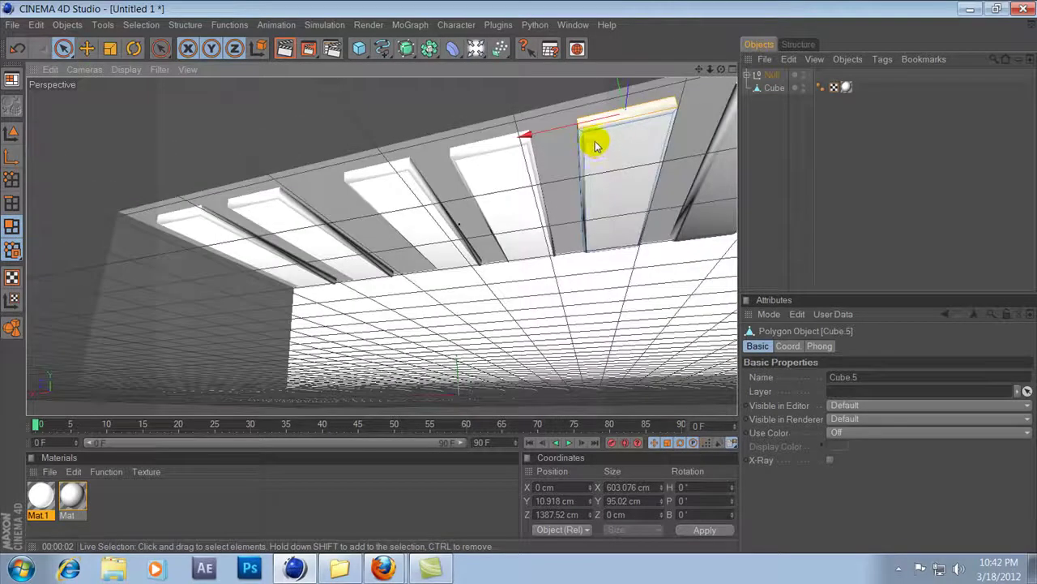
click(622, 154)
drag(41, 496, 129, 435)
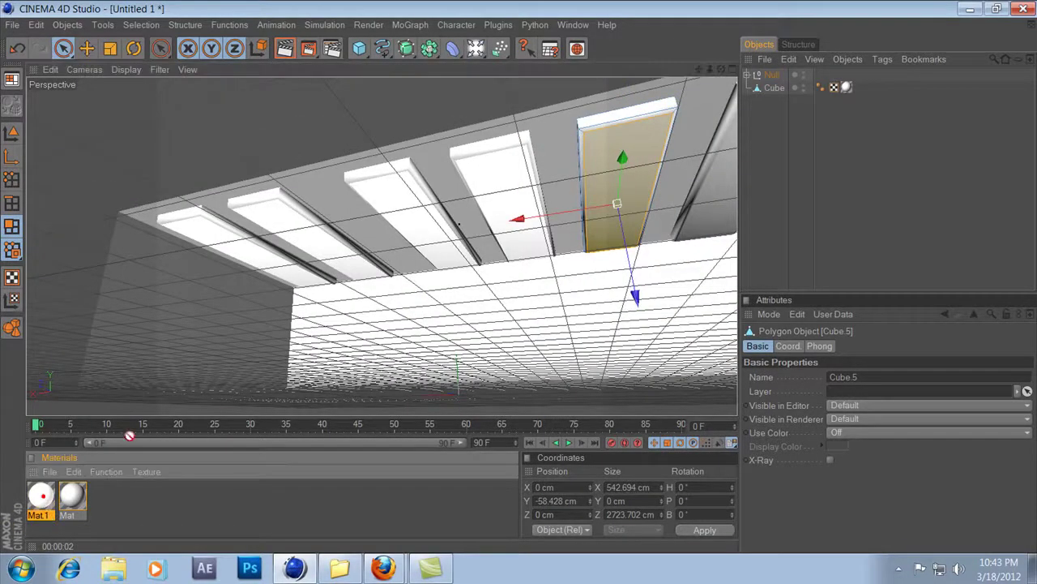
alt+drag(642, 207, 693, 132)
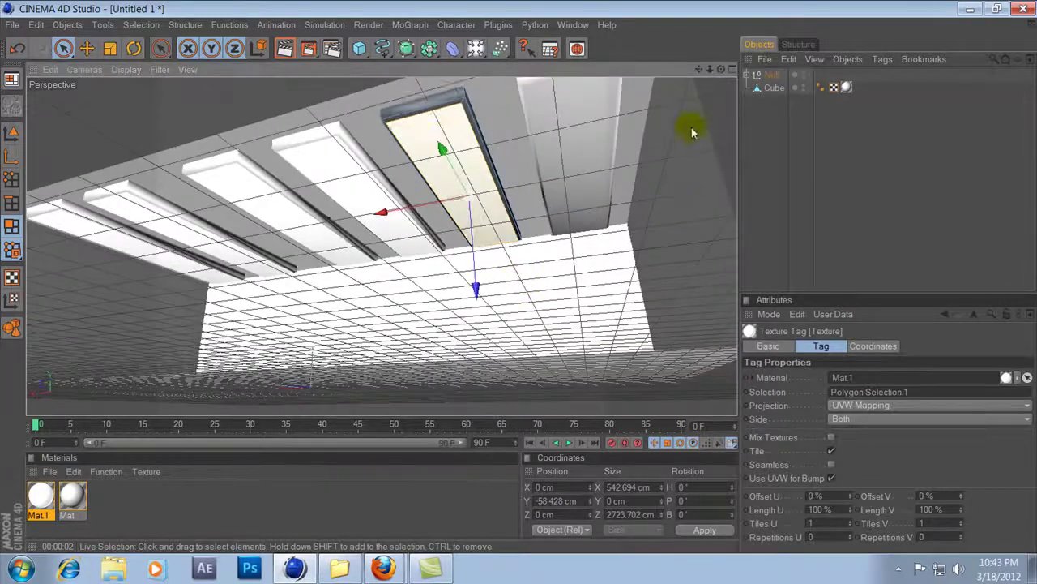
click(12, 133)
click(573, 107)
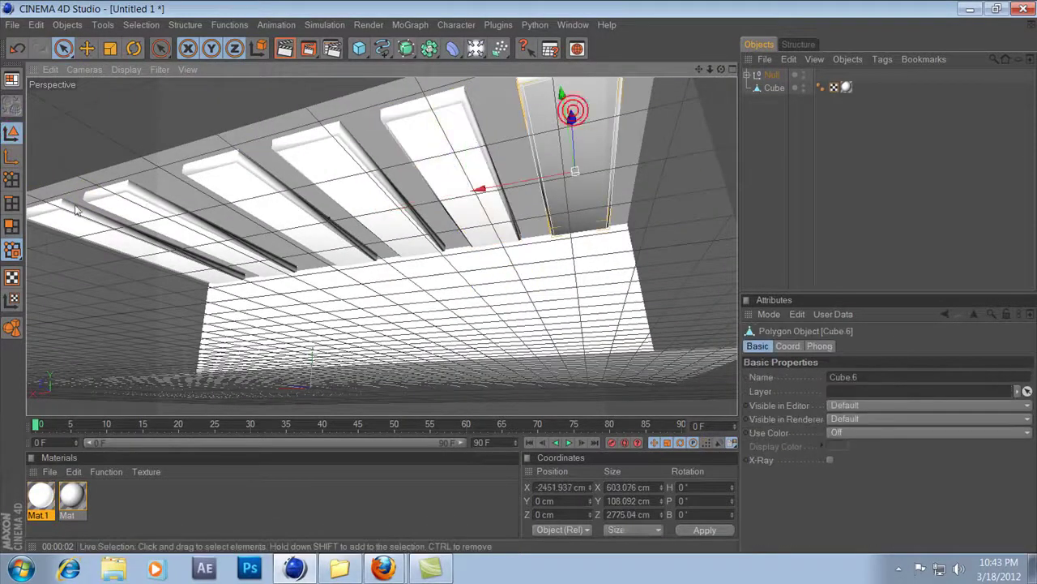
click(11, 226)
click(595, 127)
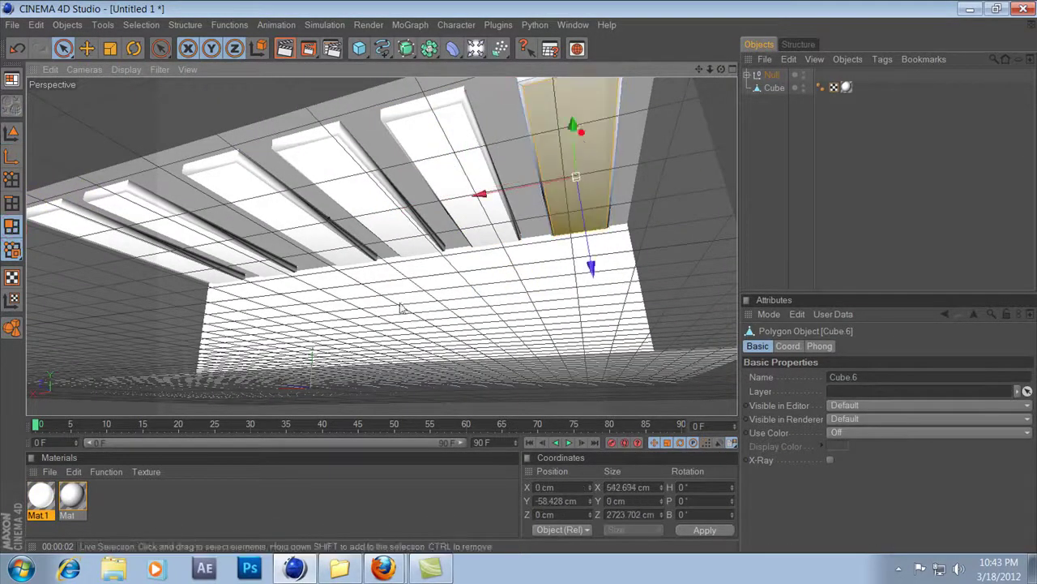
click(79, 514)
drag(79, 513, 433, 249)
drag(572, 149, 572, 148)
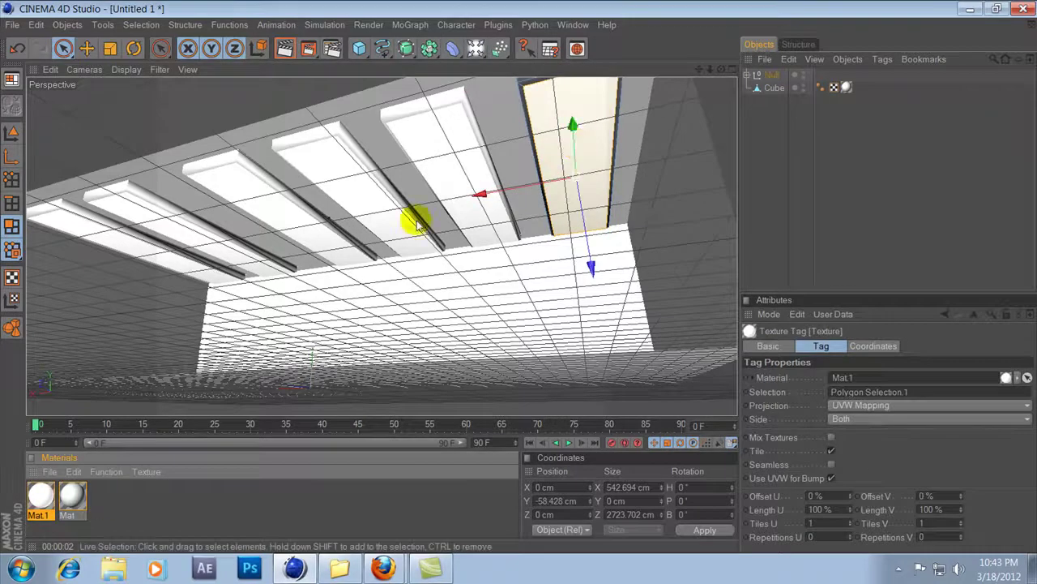
mouse_move(414, 219)
alt+mouse_down()
mouse_move(444, 296)
mouse_move(518, 276)
mouse_move(463, 294)
alt+mouse_up()
alt+drag(519, 276, 498, 280)
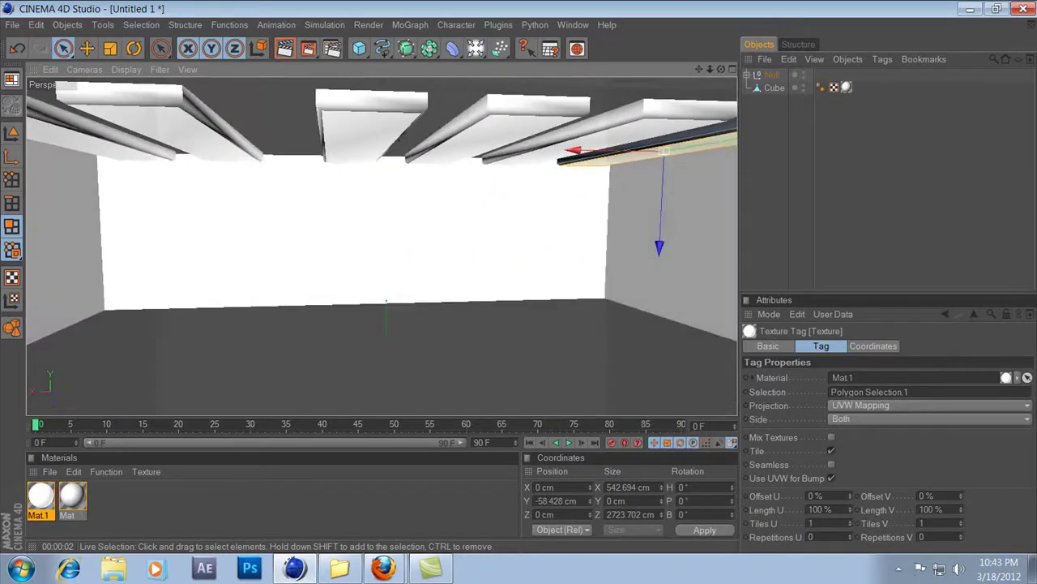
click(285, 47)
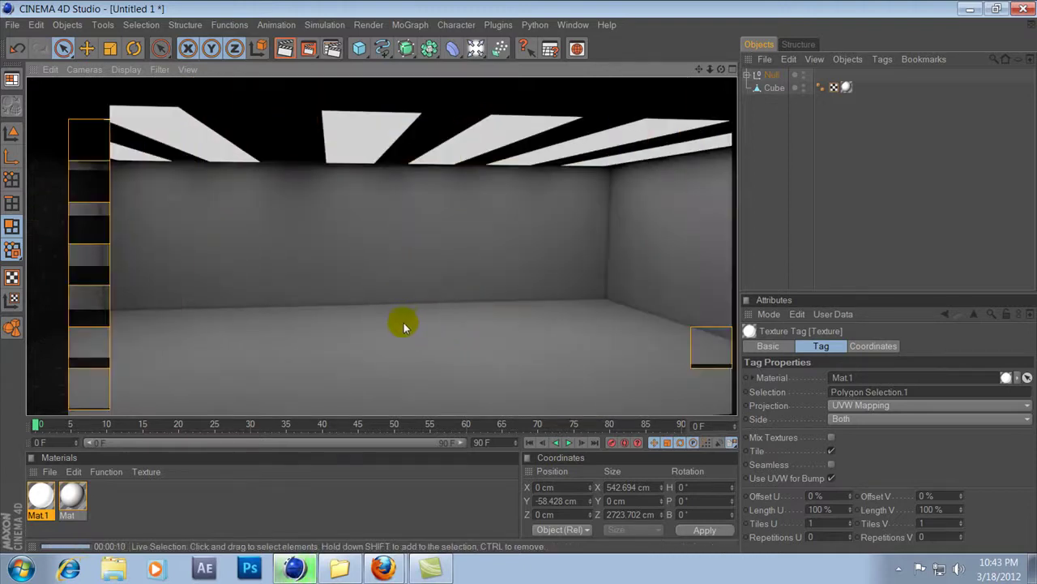
click(331, 254)
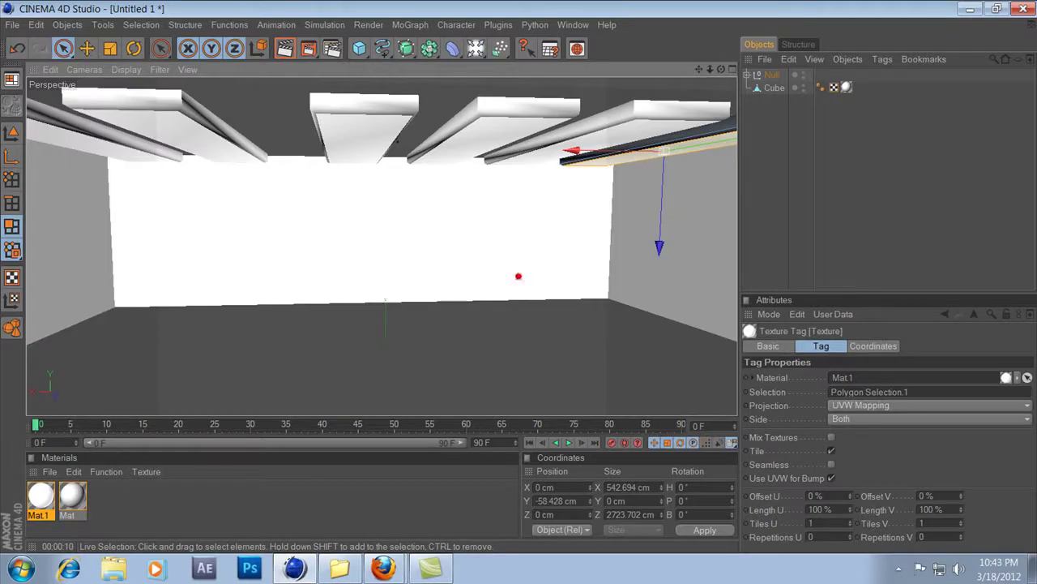
Step: Shift beams Cube.3 through Cube.6 along X so the six beams are evenly spaced
click(747, 75)
click(481, 194)
alt+right_drag(481, 195, 434, 194)
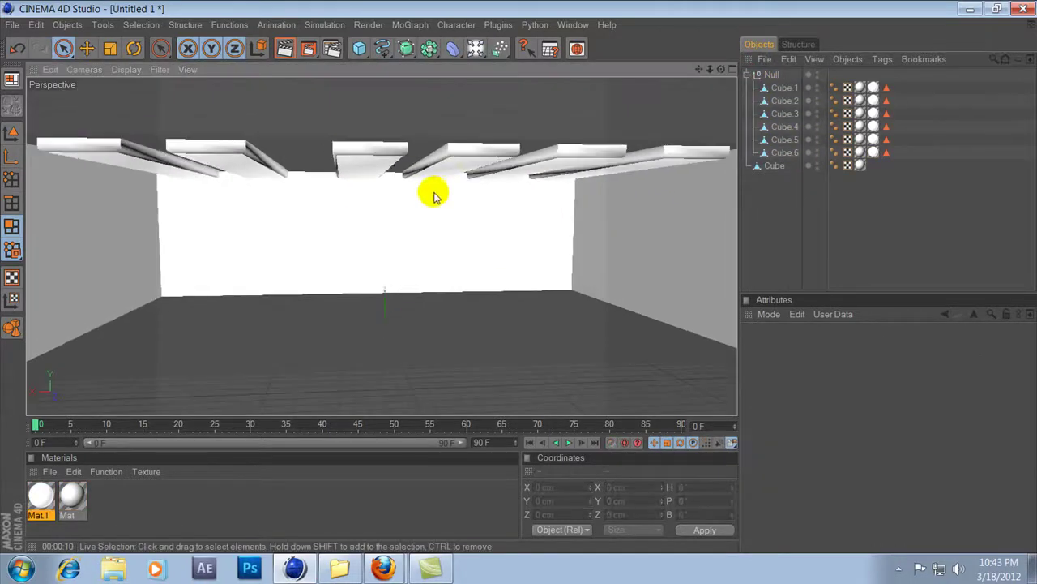
alt+drag(434, 196, 433, 205)
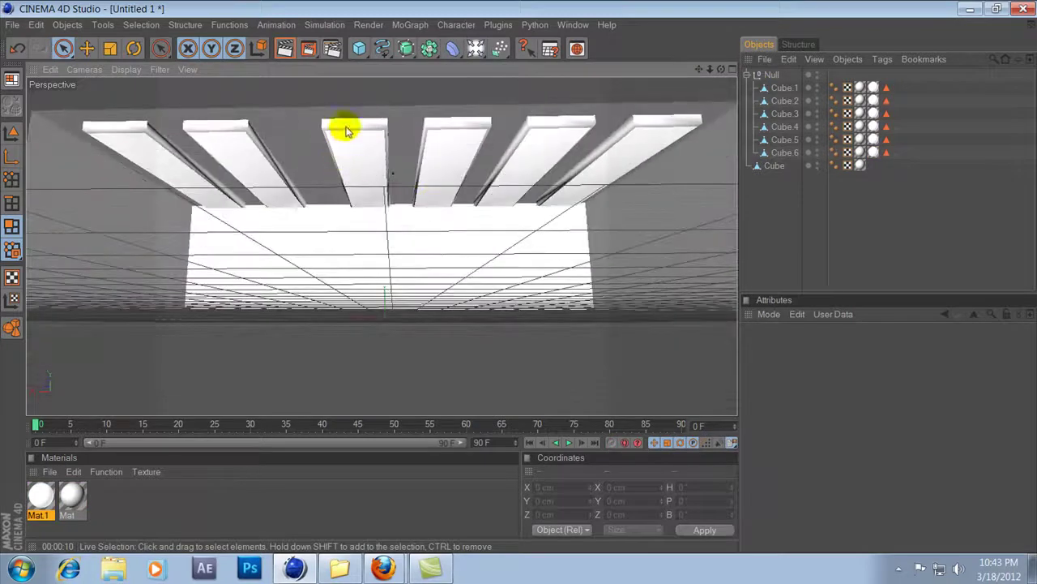
click(354, 123)
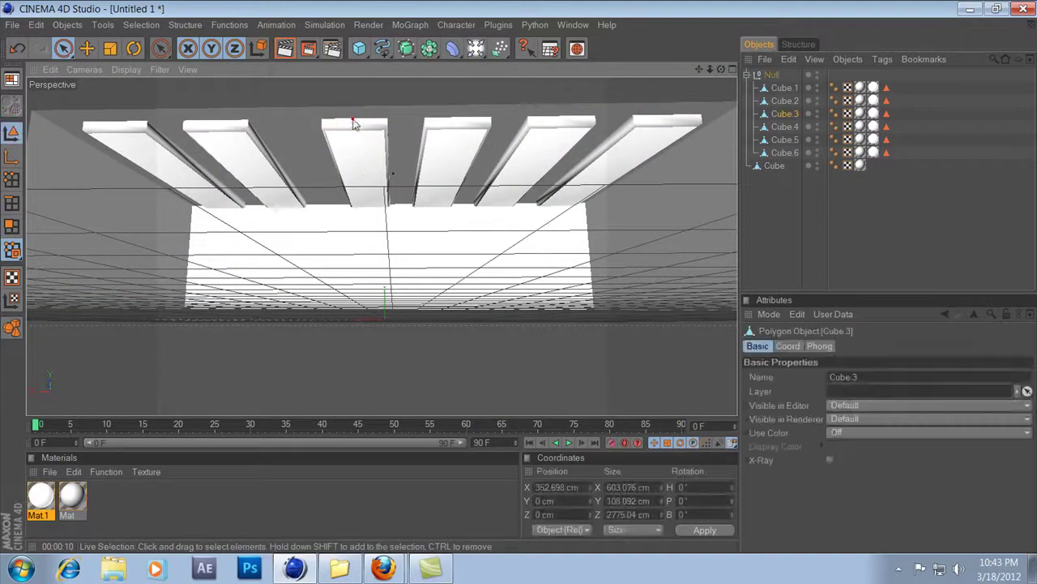
drag(392, 173, 380, 173)
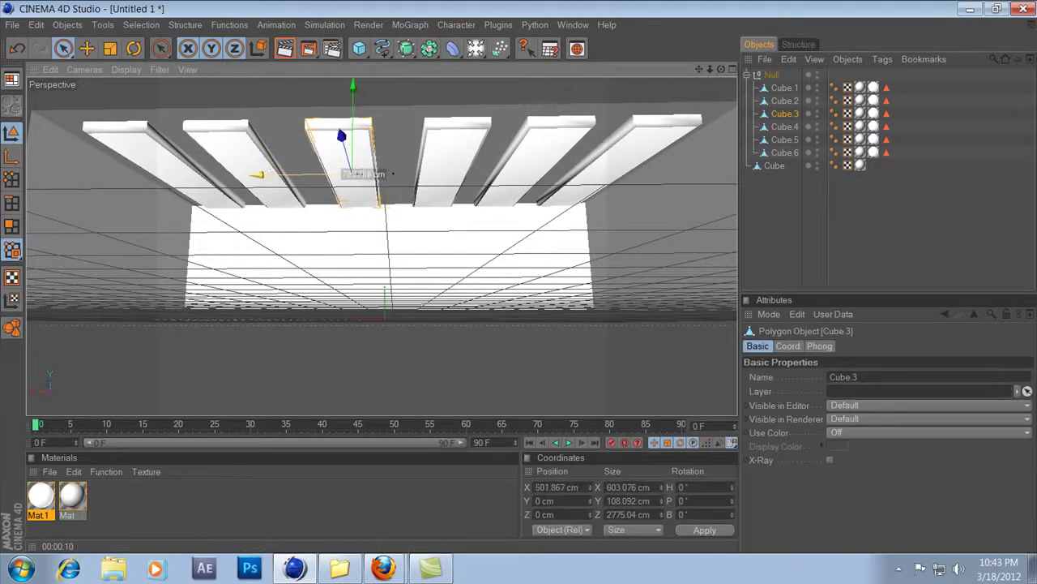
click(446, 121)
drag(518, 276, 517, 133)
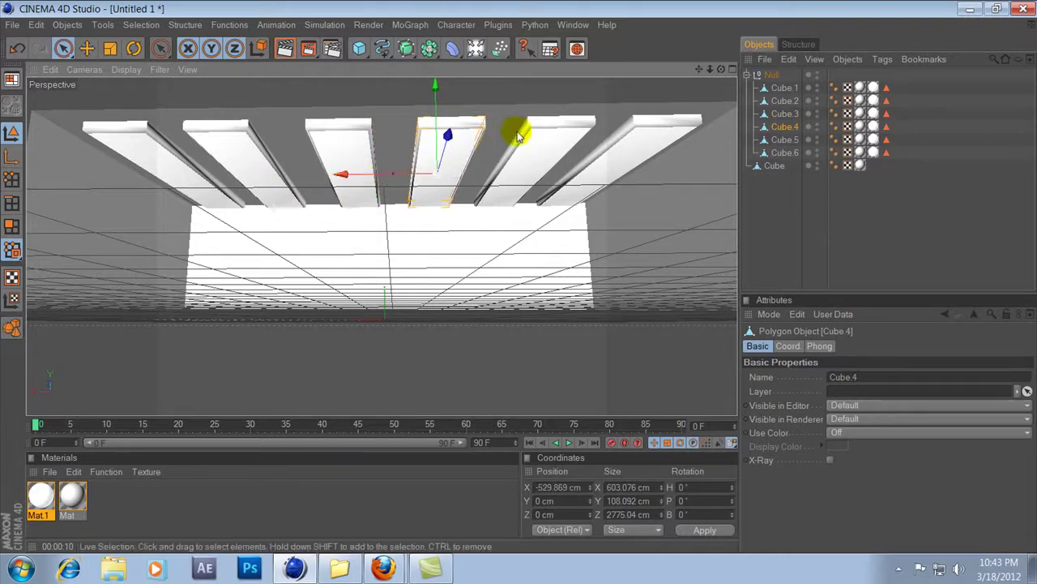
click(544, 125)
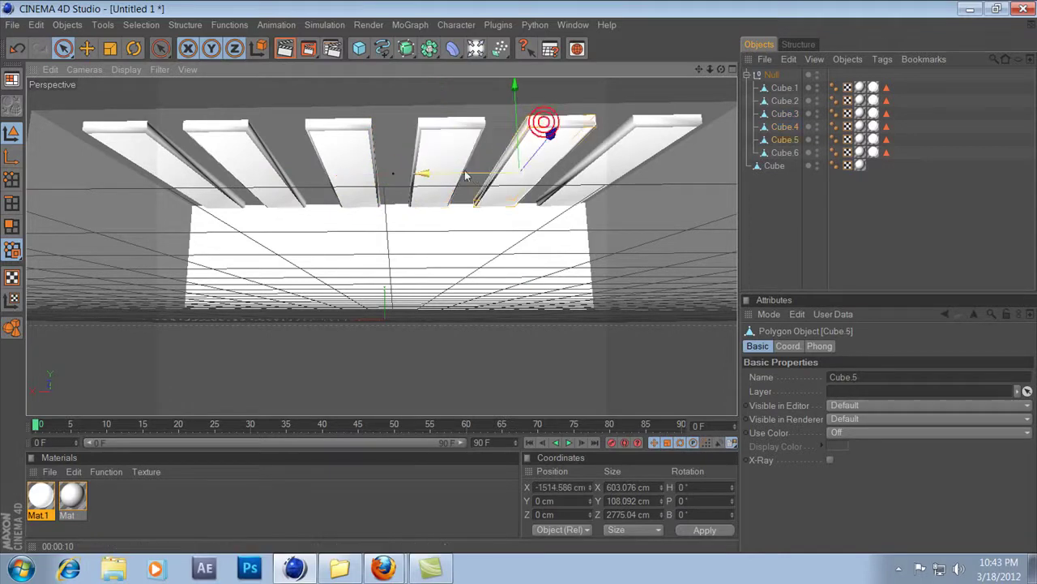
click(625, 132)
drag(587, 171, 541, 184)
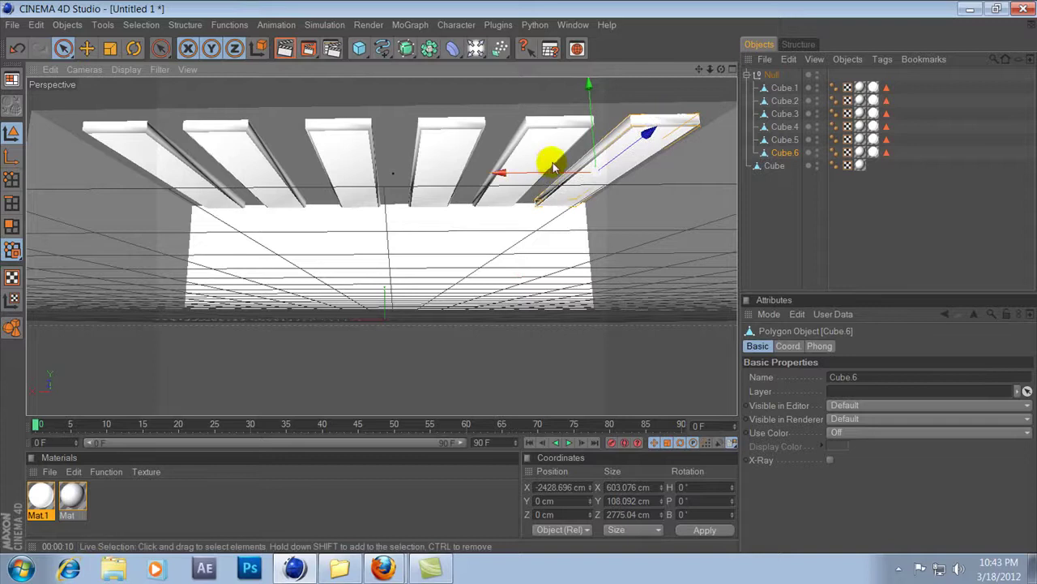
Step: Move the perspective view inside the room and select the room Cube
click(323, 368)
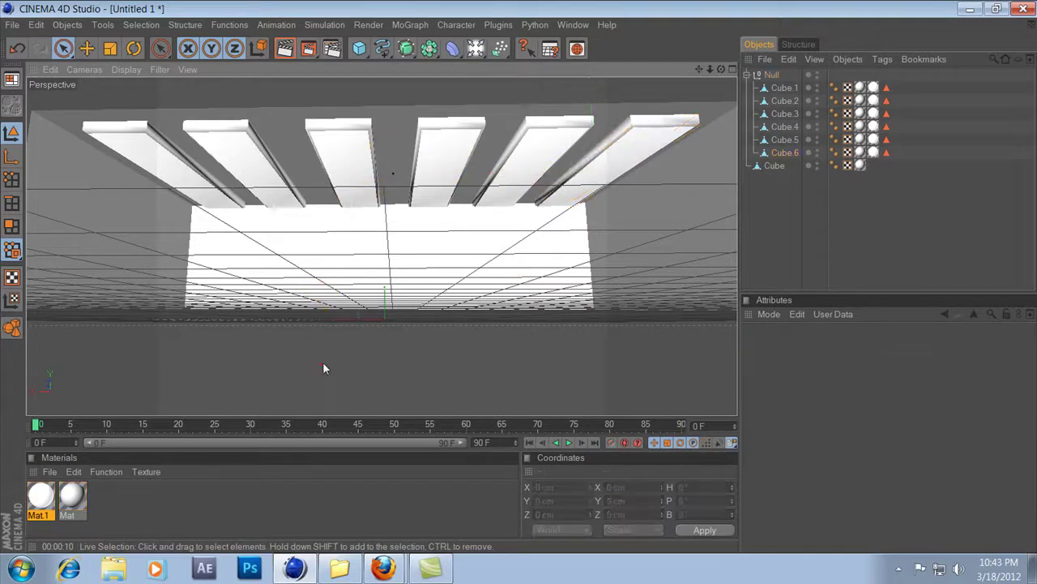
alt+drag(423, 223, 452, 232)
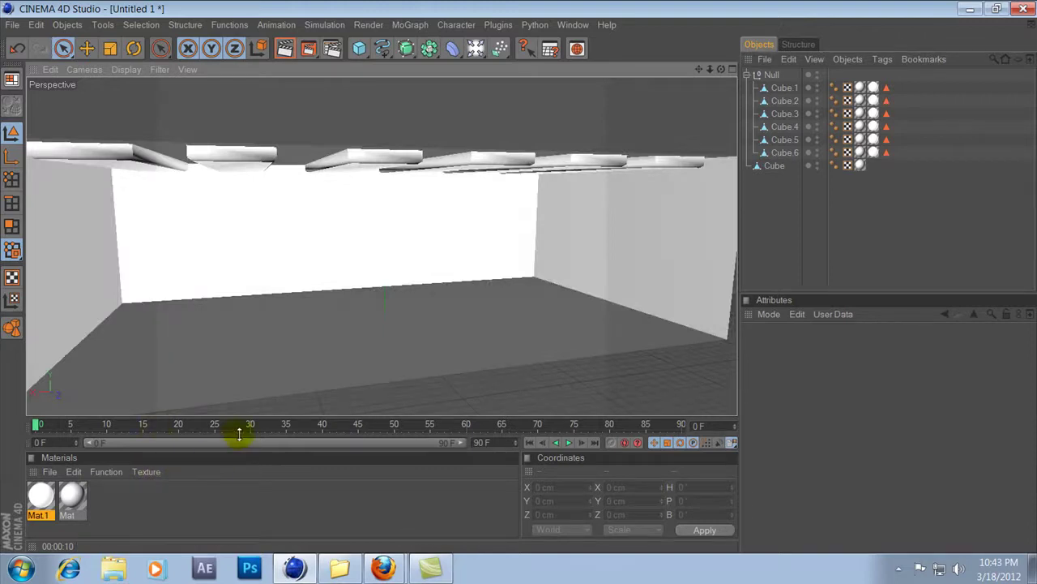
alt+right_drag(255, 281, 308, 292)
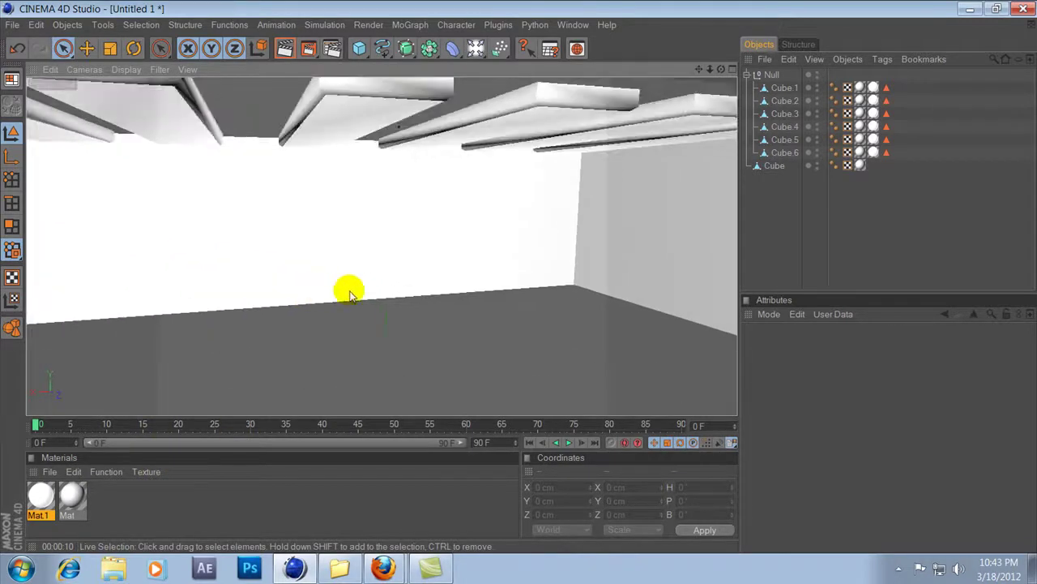
alt+drag(391, 287, 519, 275)
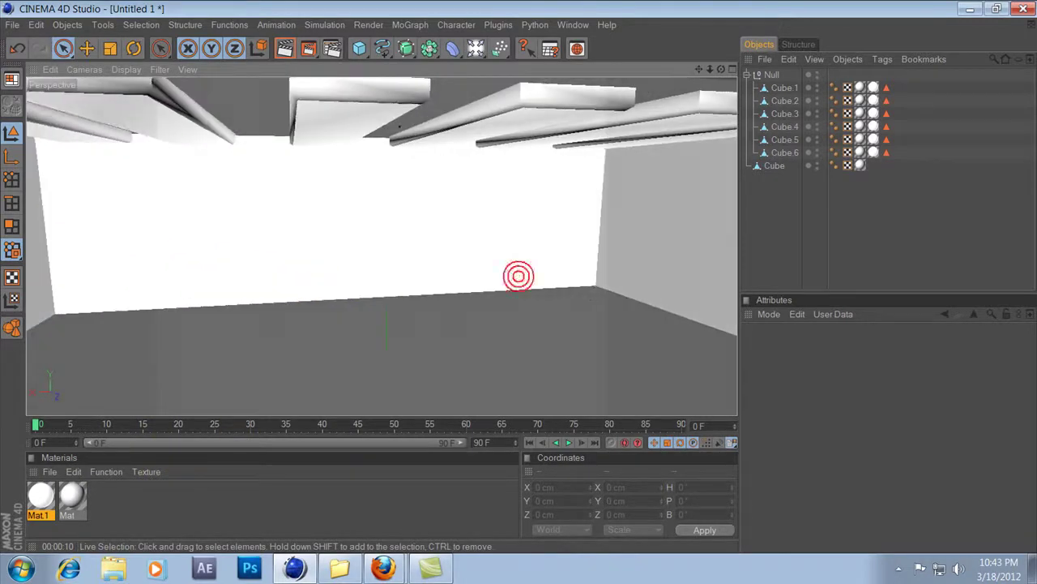
alt+drag(384, 289, 519, 275)
alt+drag(389, 291, 568, 276)
click(394, 294)
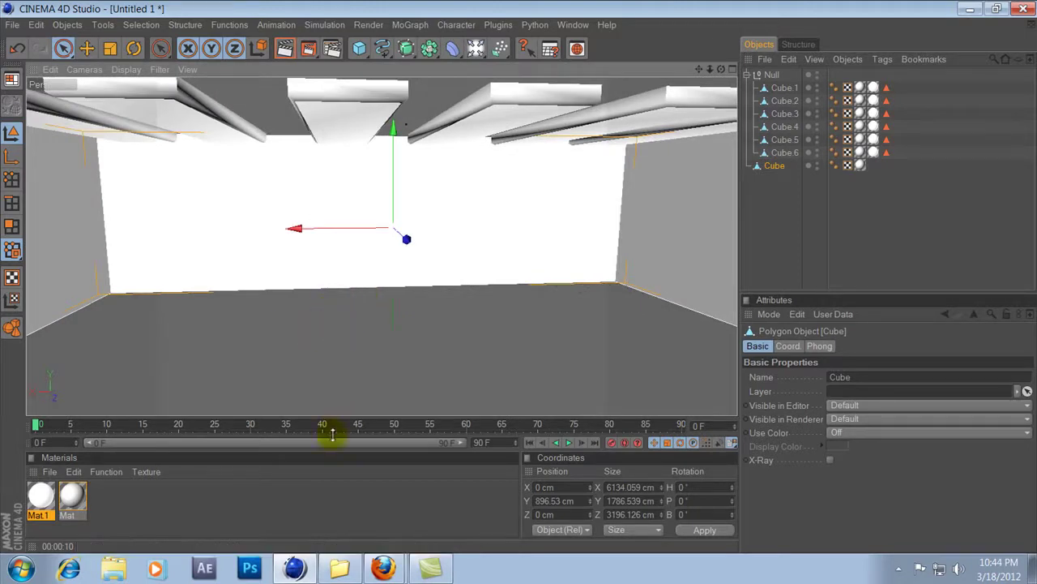
click(290, 499)
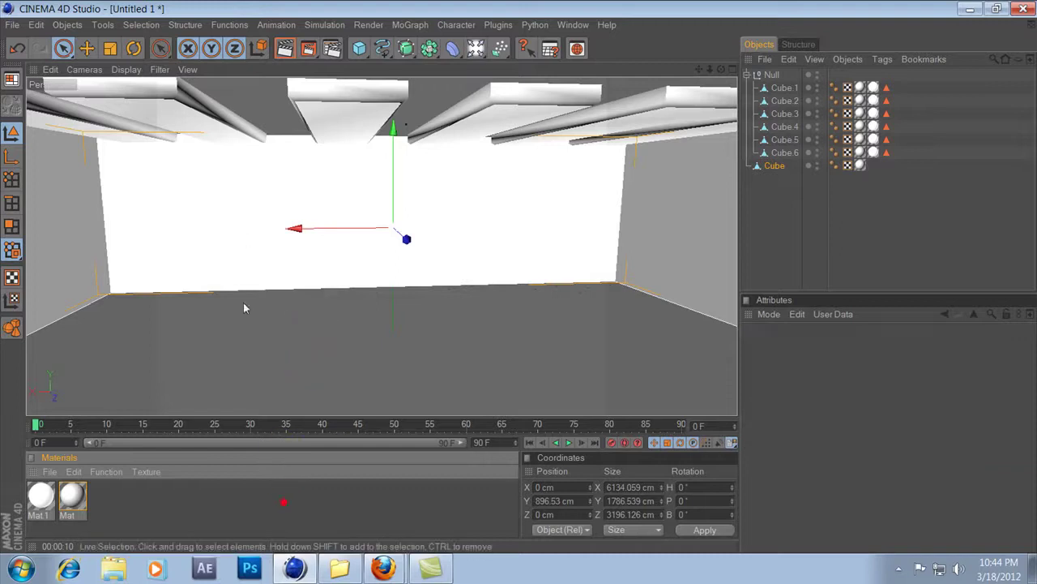
Step: Add a cube, scale it up, and place it on the floor left of centre with reduced depth
drag(357, 54, 398, 63)
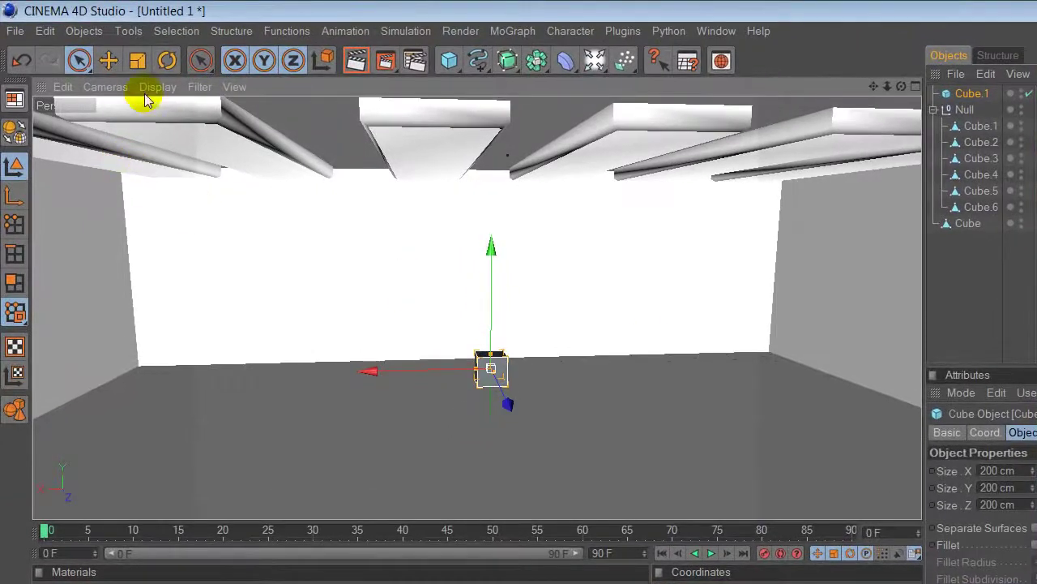
click(138, 60)
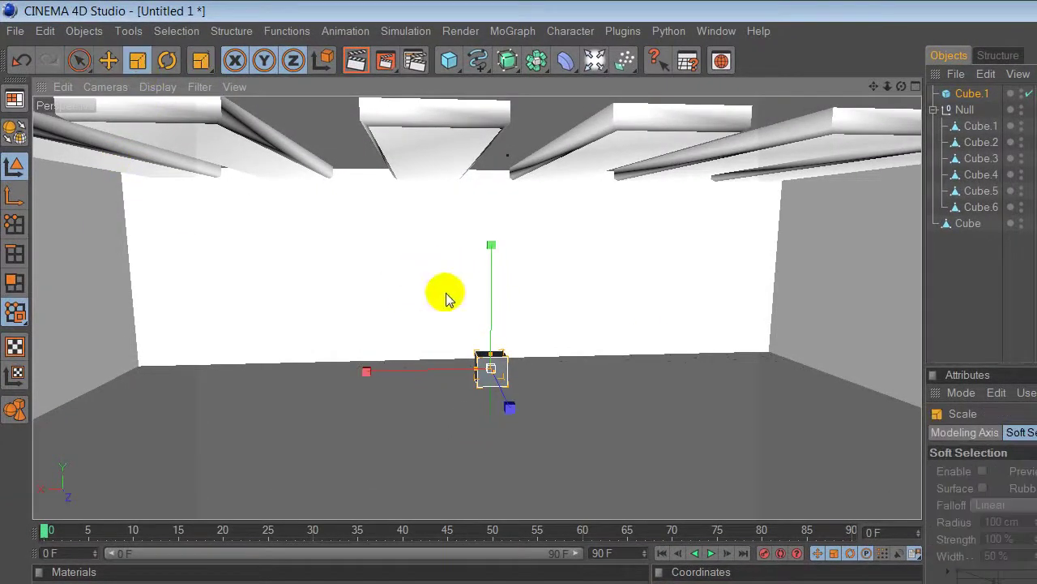
drag(496, 379, 503, 391)
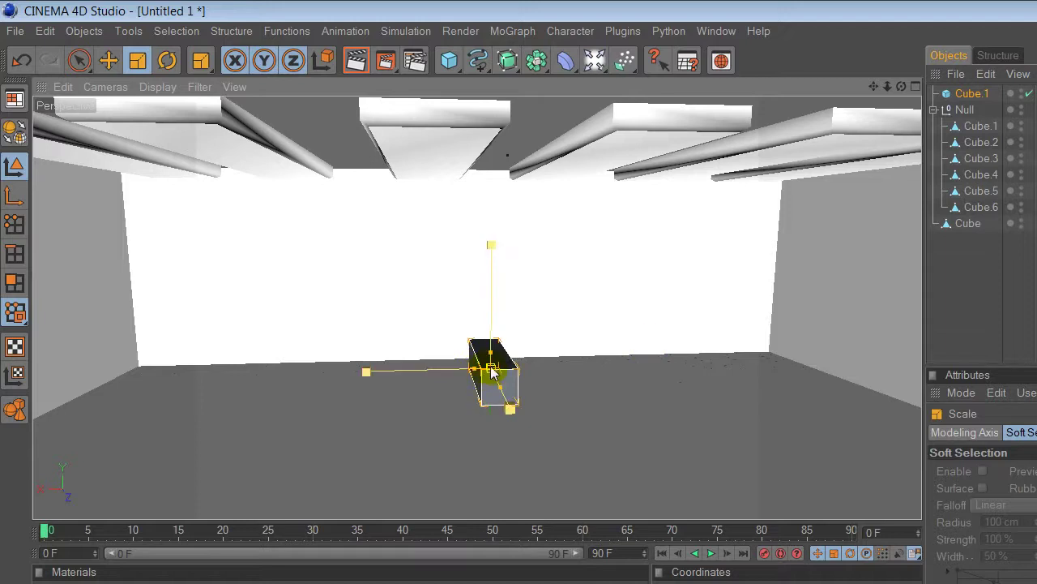
mouse_move(492, 371)
mouse_down()
mouse_move(648, 345)
mouse_move(245, 297)
mouse_up()
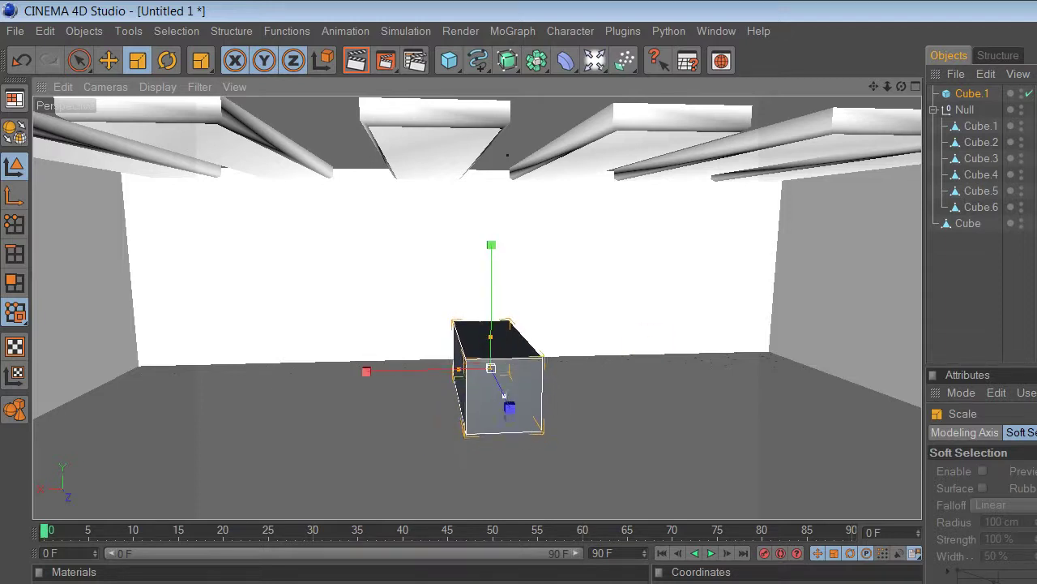
click(79, 59)
drag(366, 371, 161, 376)
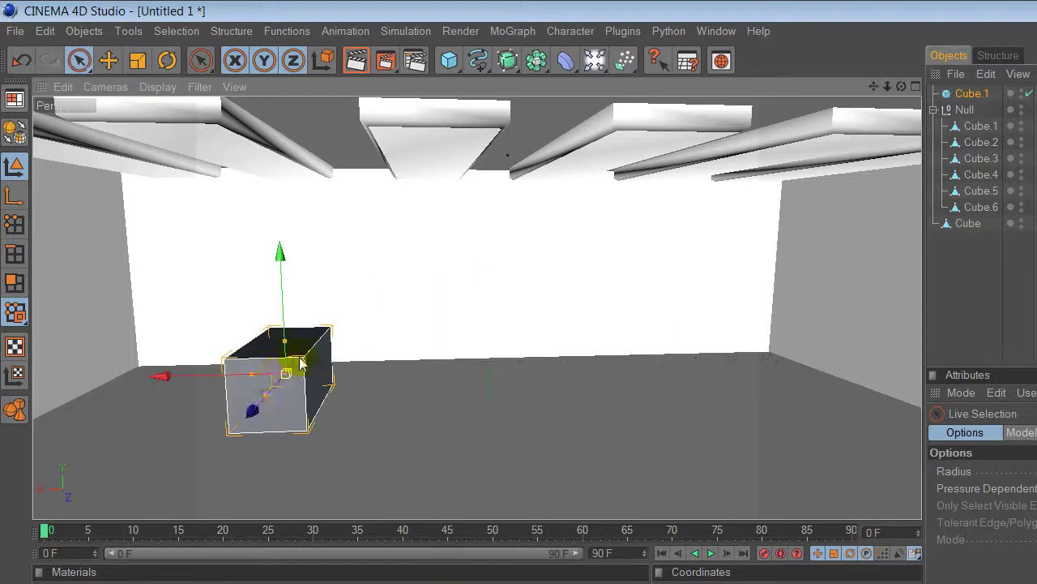
mouse_move(254, 416)
mouse_down()
mouse_move(254, 403)
mouse_move(240, 413)
mouse_move(389, 405)
mouse_move(383, 416)
mouse_up()
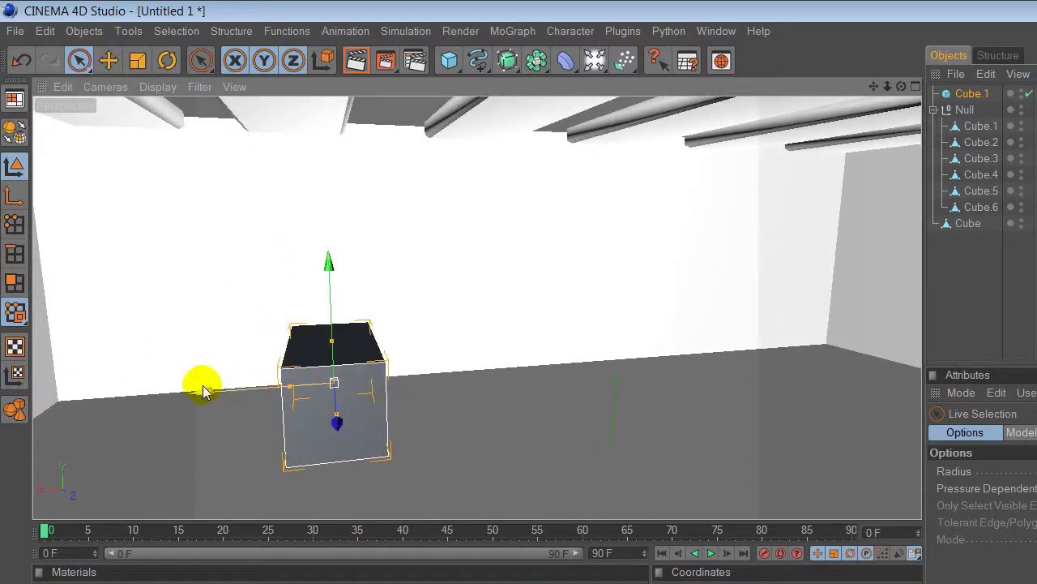
drag(203, 389, 205, 394)
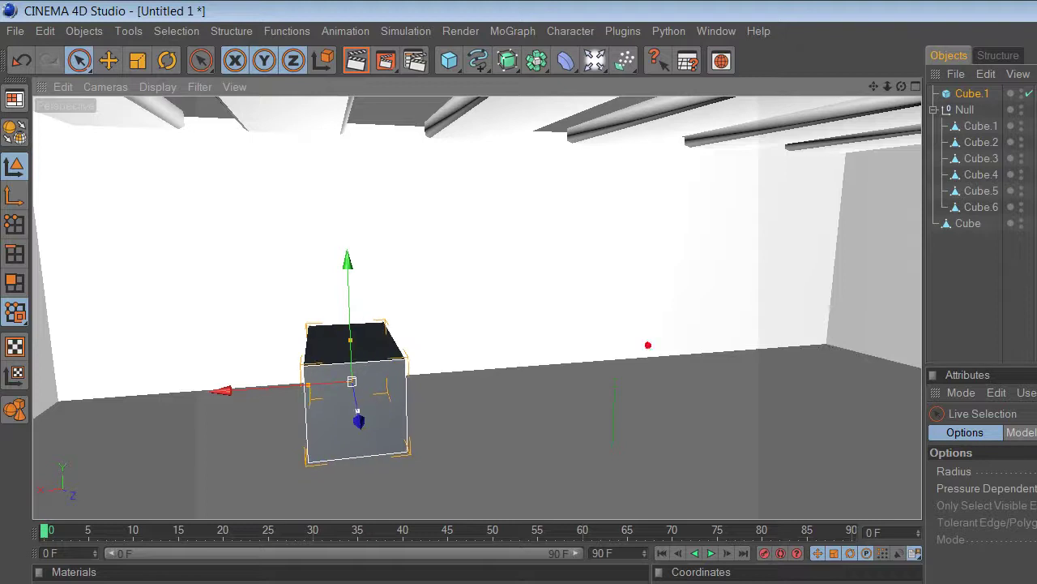
drag(359, 420, 354, 412)
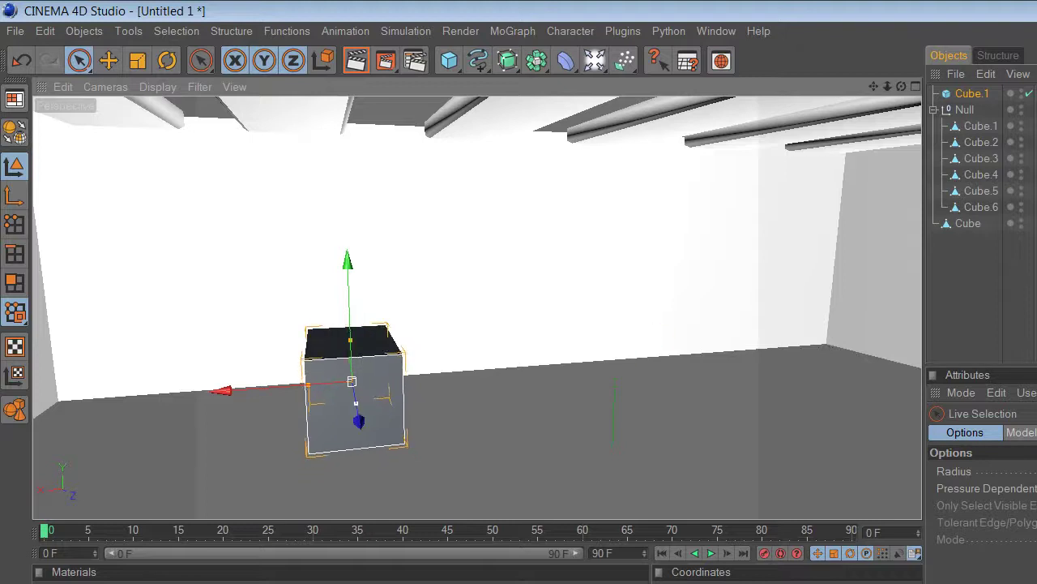
Step: Add a sphere, enlarge it about threefold, and set it on the floor beside the cube
click(466, 73)
click(602, 78)
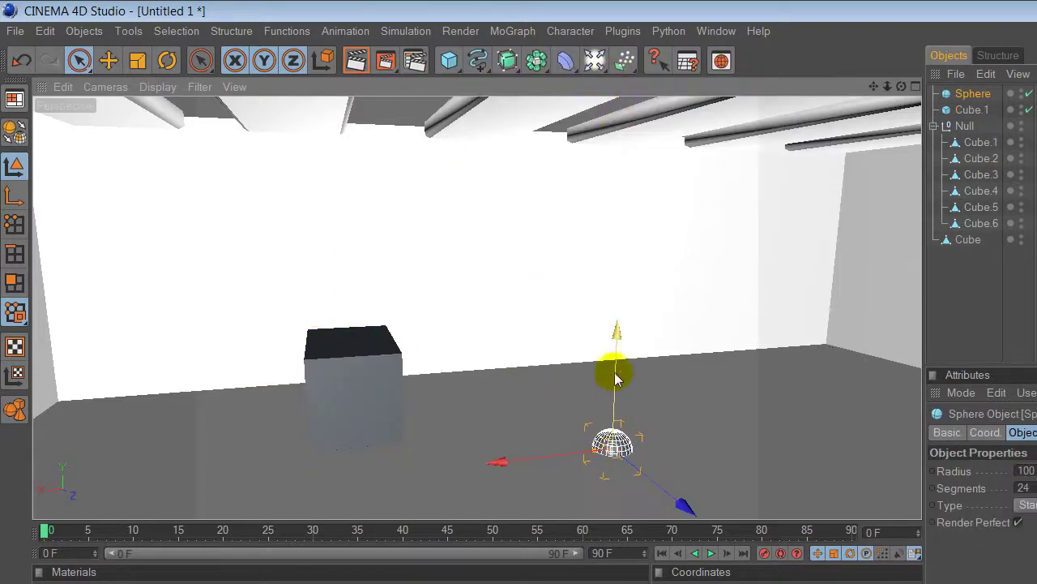
drag(616, 378, 649, 345)
click(138, 59)
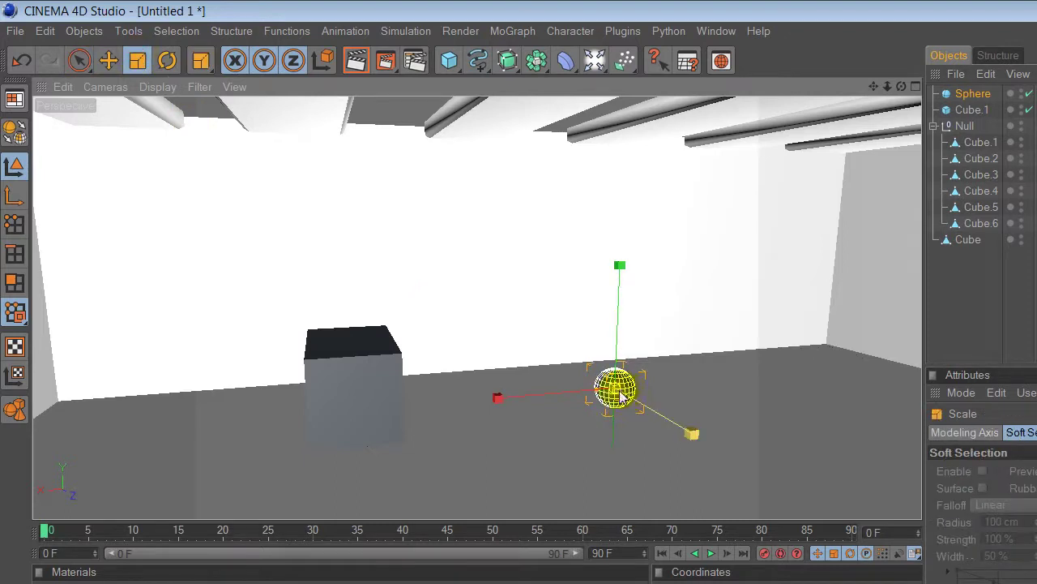
drag(620, 395, 697, 389)
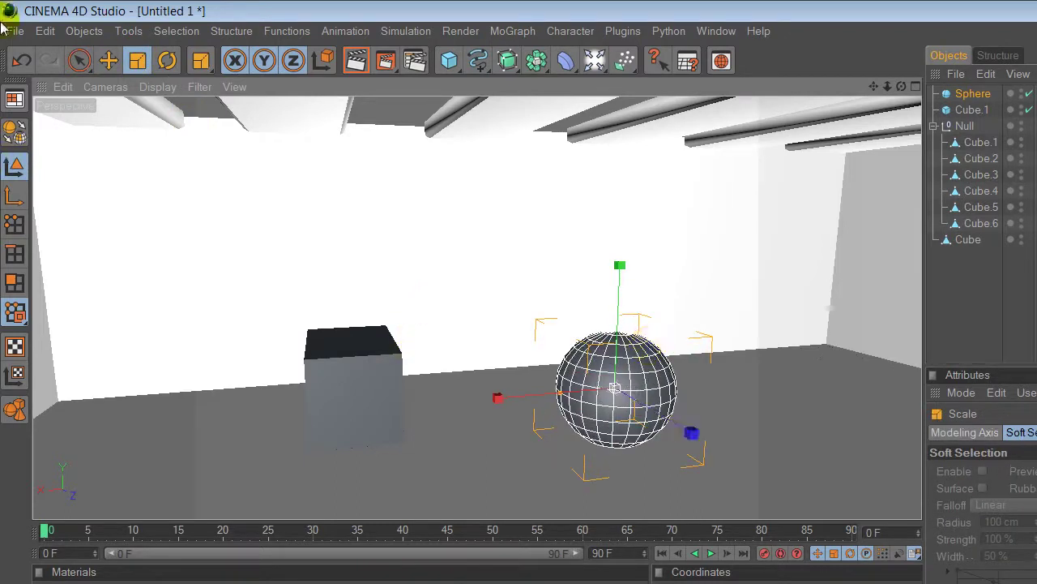
click(82, 64)
drag(687, 432, 539, 415)
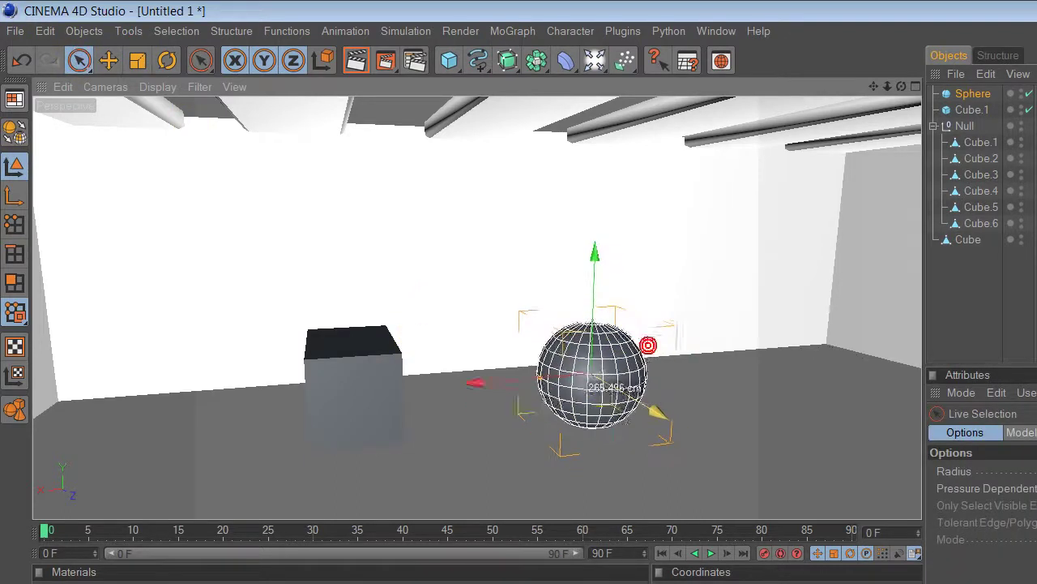
drag(527, 371, 514, 338)
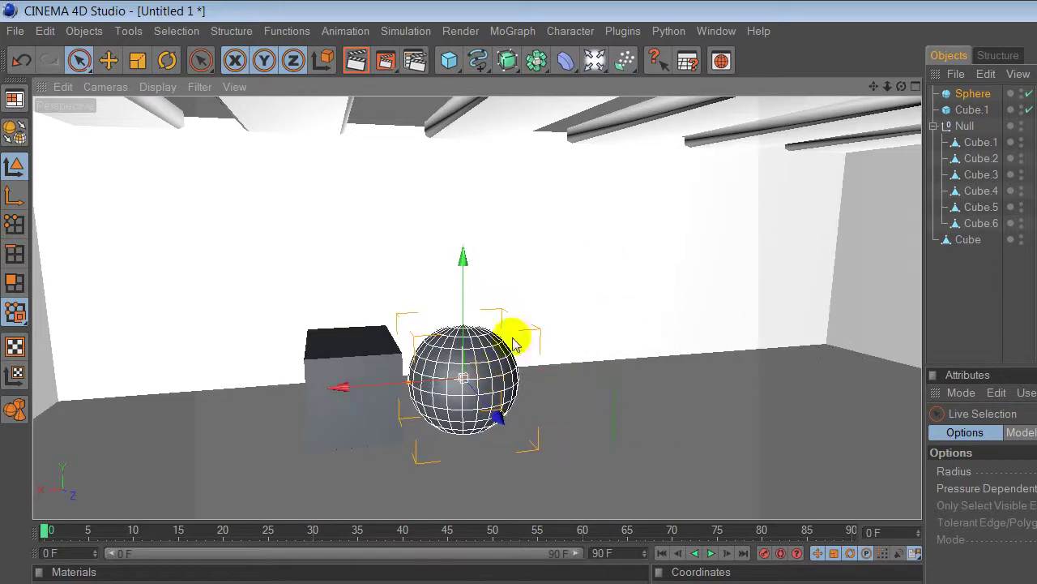
mouse_move(449, 60)
mouse_down()
mouse_move(668, 112)
mouse_move(693, 75)
mouse_up()
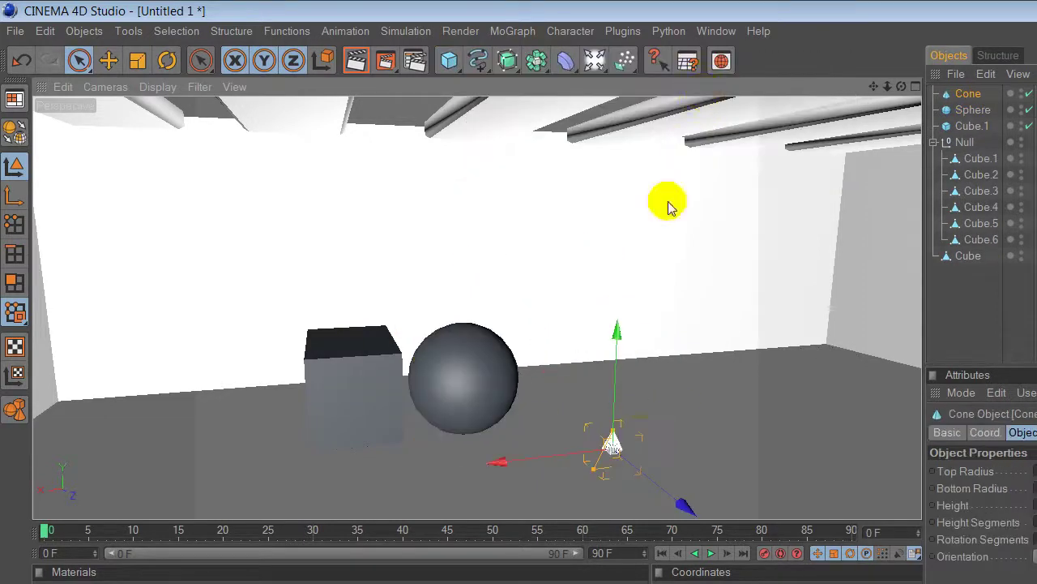
Step: Add a cone, enlarge it, and stand it on the floor to the right of the sphere
drag(613, 377, 617, 243)
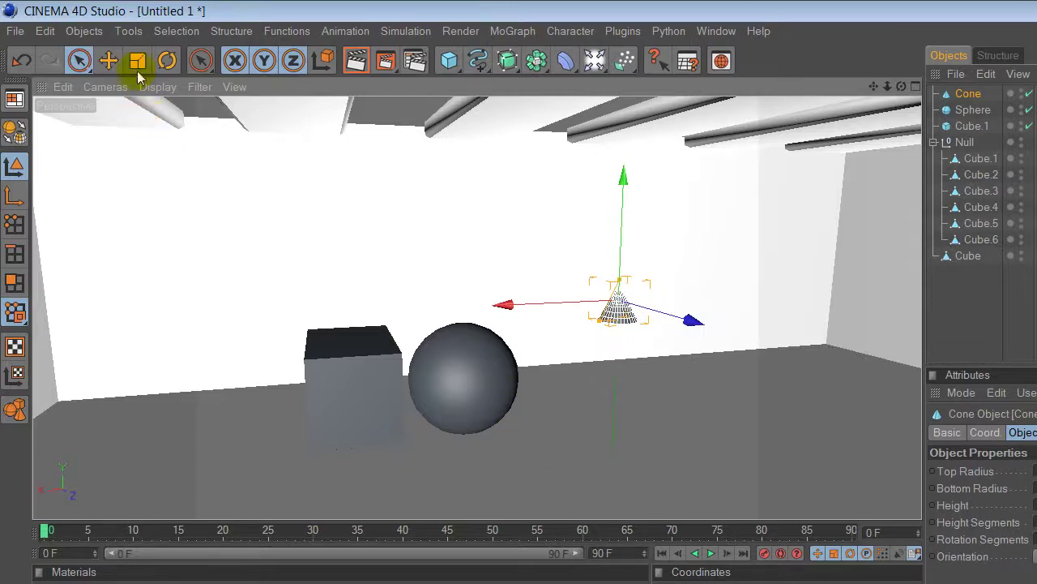
click(138, 68)
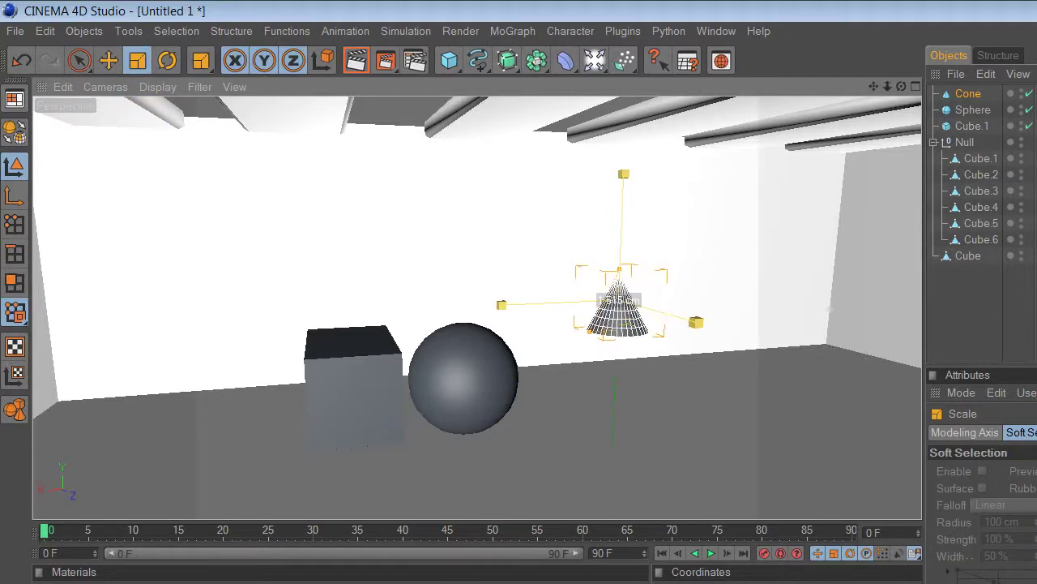
drag(618, 299, 536, 235)
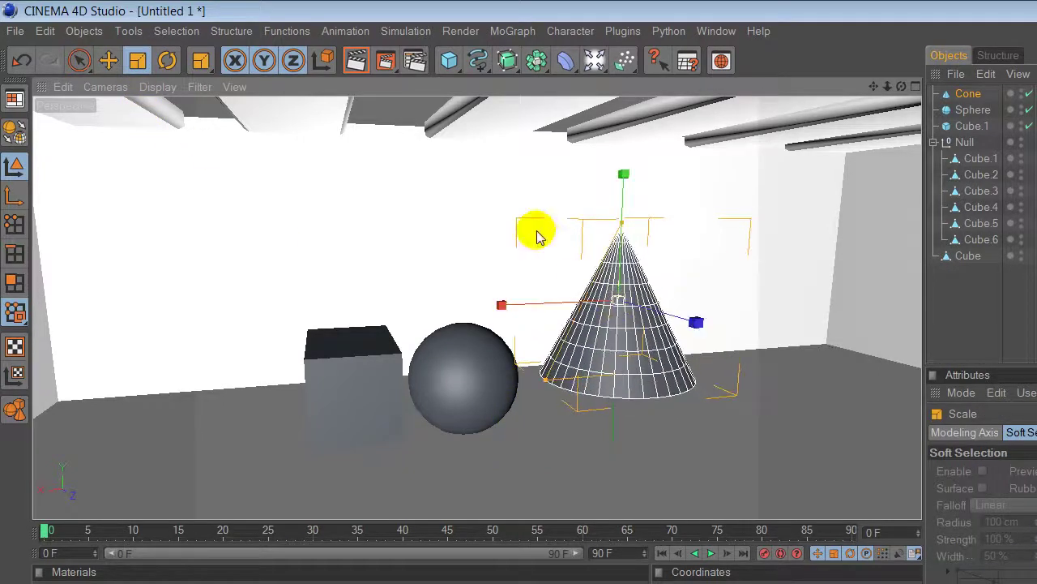
click(79, 60)
mouse_move(622, 182)
mouse_down()
mouse_move(649, 389)
mouse_move(638, 368)
mouse_up()
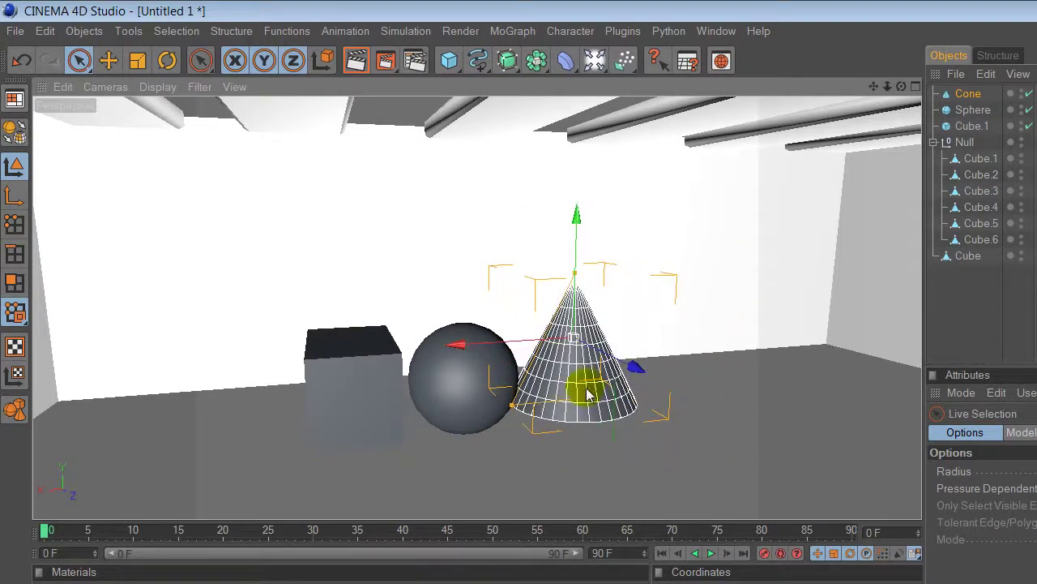
mouse_move(541, 241)
mouse_down()
mouse_move(571, 241)
mouse_move(648, 348)
mouse_up()
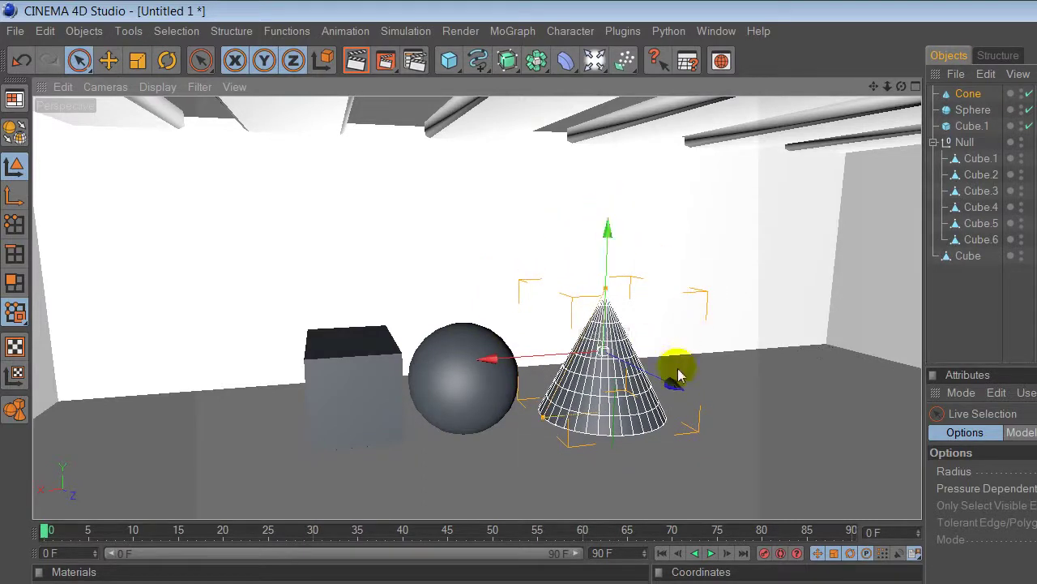
drag(673, 382, 671, 392)
Step: Select the sphere and cube, then bring up the MoGraph menu
click(492, 424)
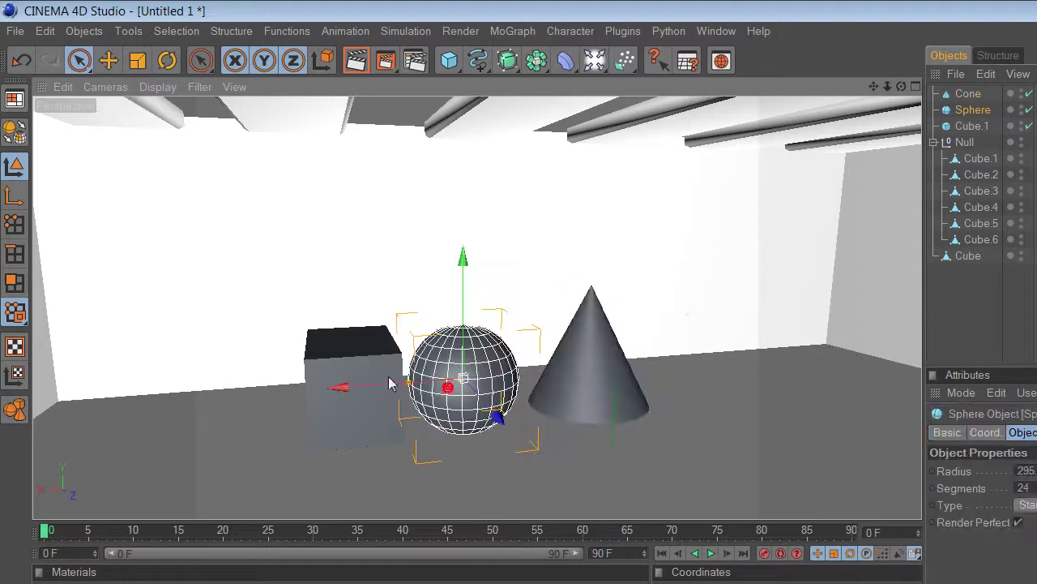
click(336, 409)
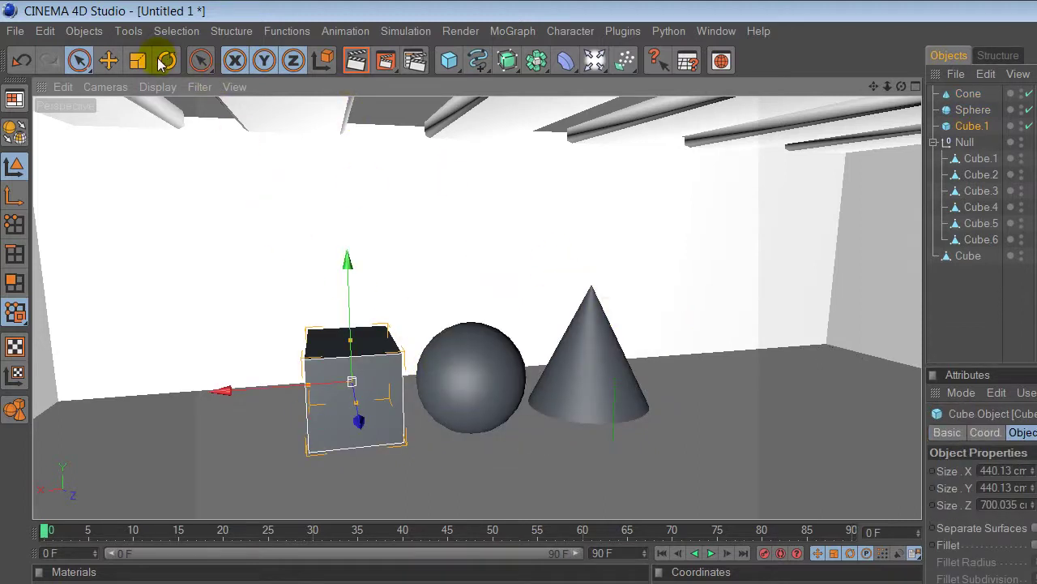
click(512, 31)
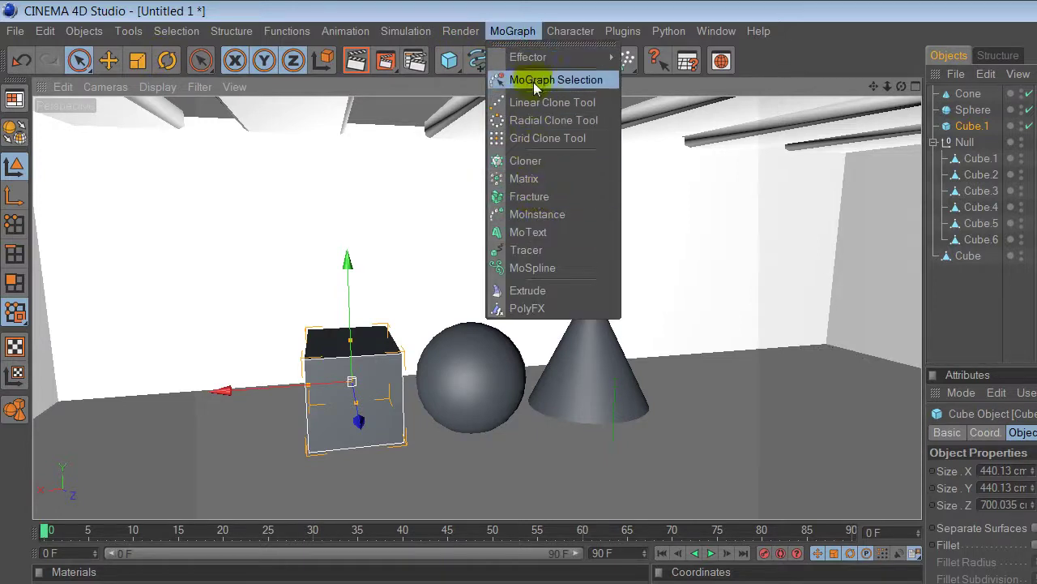
Step: Add a light high above the shapes with 72% intensity and Shadow Maps (Soft) shadows
click(595, 60)
click(595, 60)
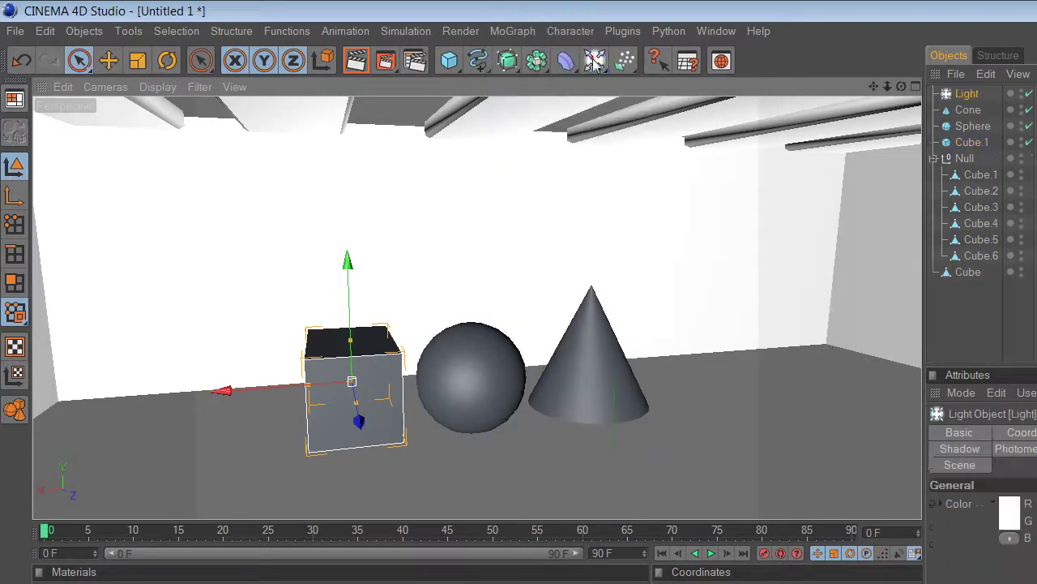
mouse_move(612, 448)
mouse_down()
mouse_move(640, 345)
mouse_move(695, 364)
mouse_up()
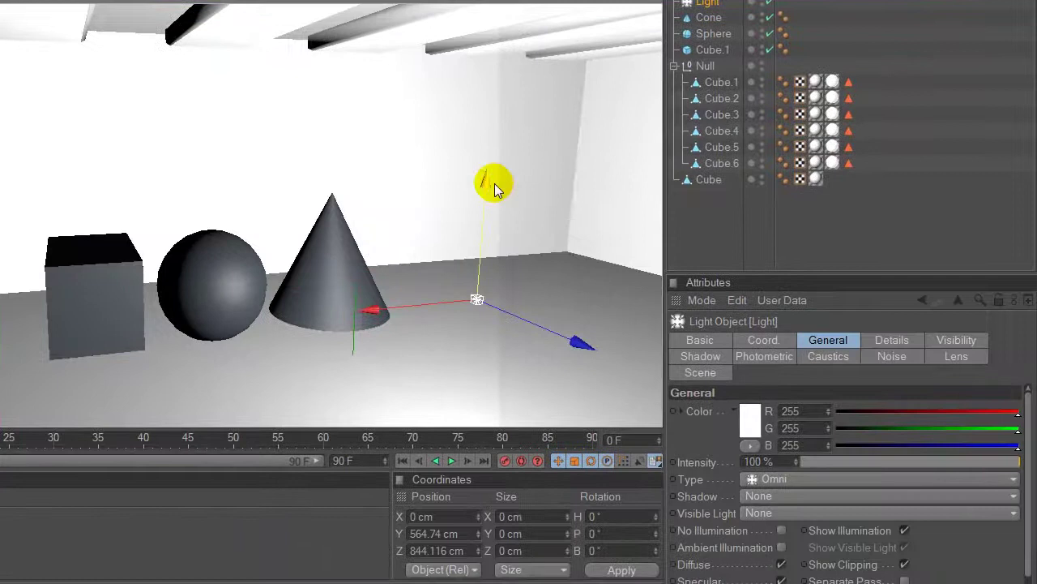
drag(487, 180, 489, 101)
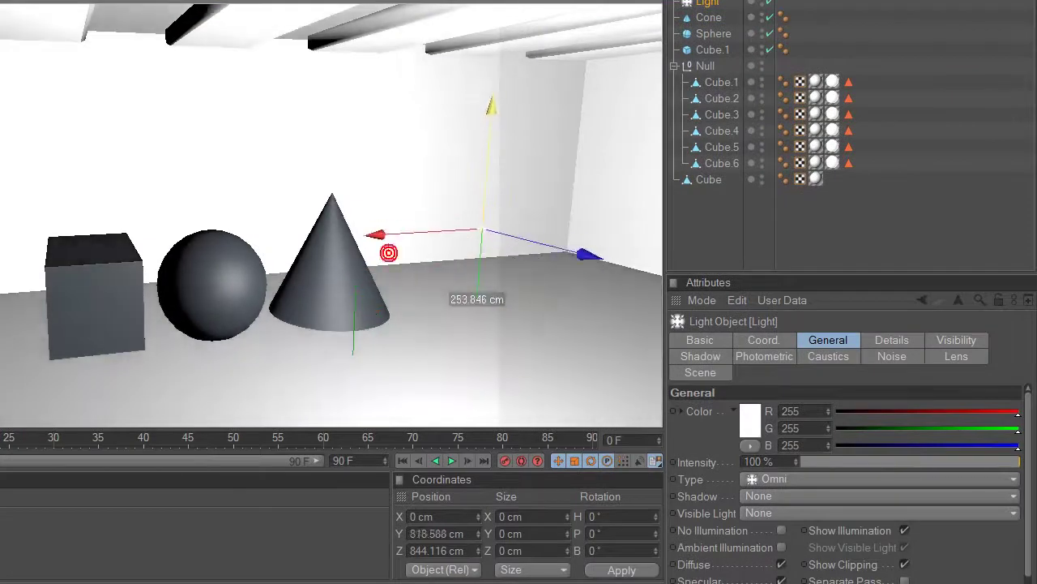
drag(973, 461, 959, 460)
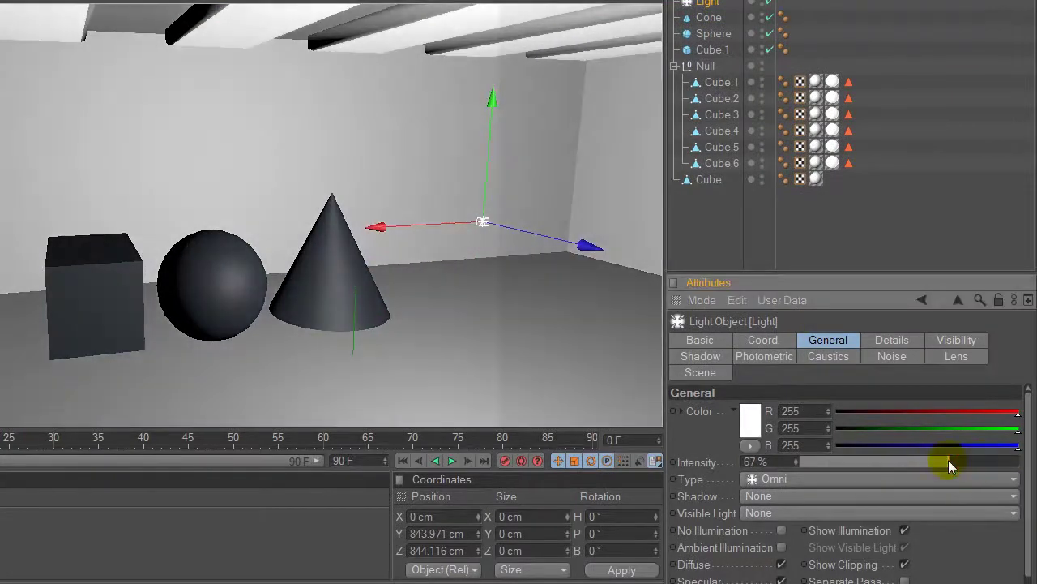
click(778, 502)
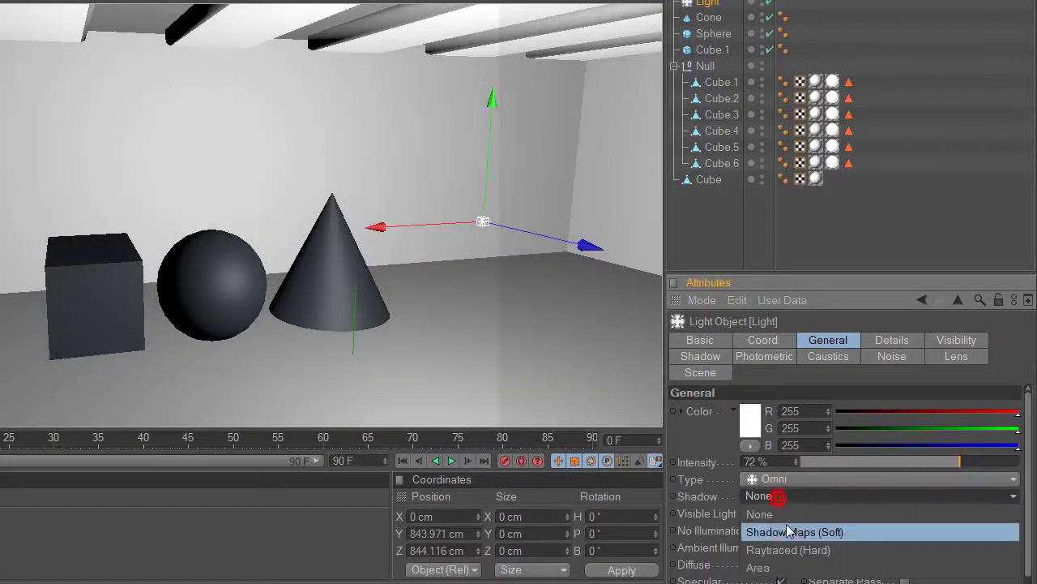
click(810, 529)
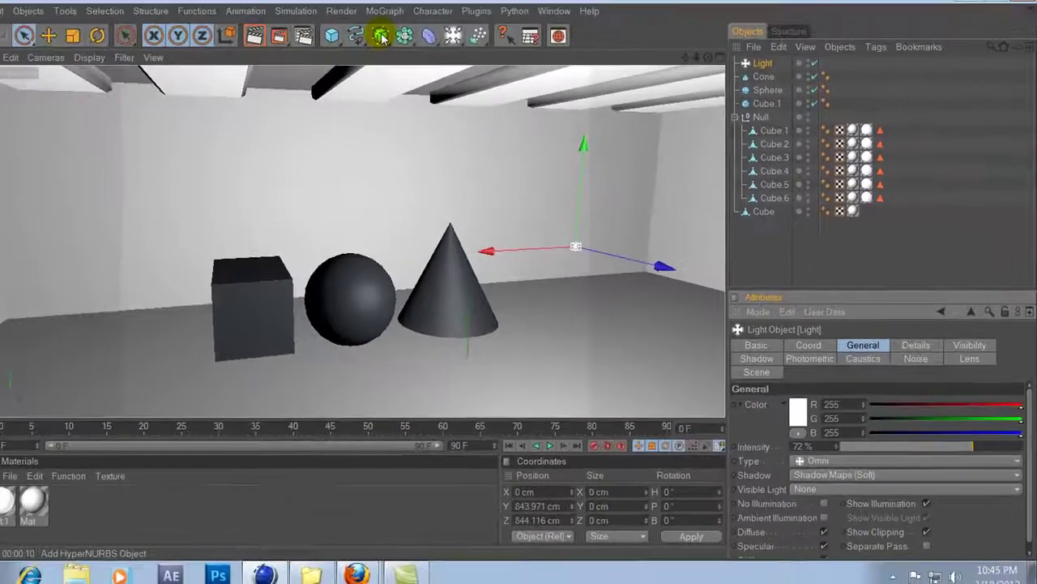
click(410, 25)
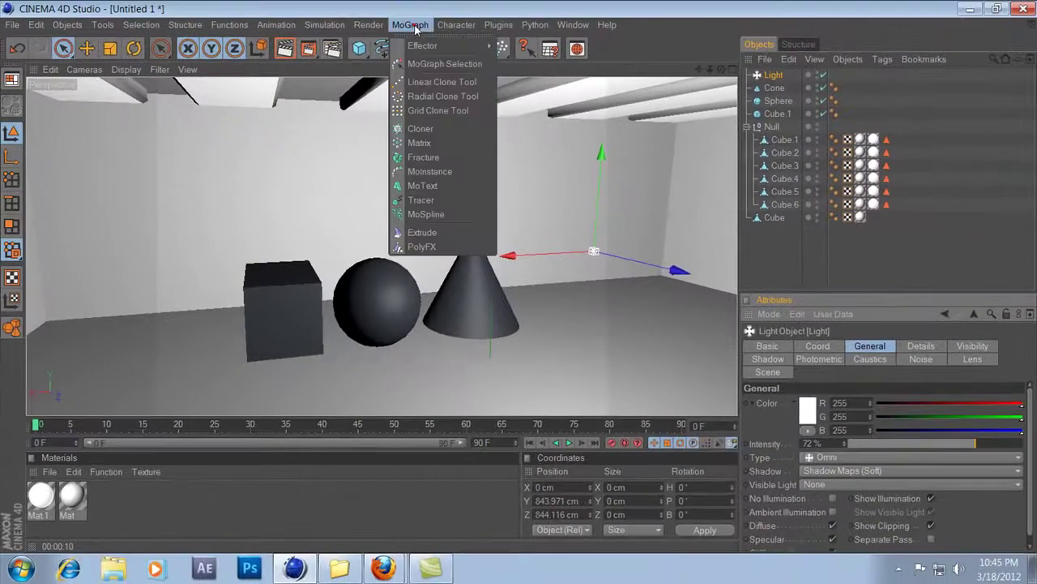
Step: Add a MoText object reading 'thnks for watching' and 'SUBSCRIBE' on two lines
click(424, 185)
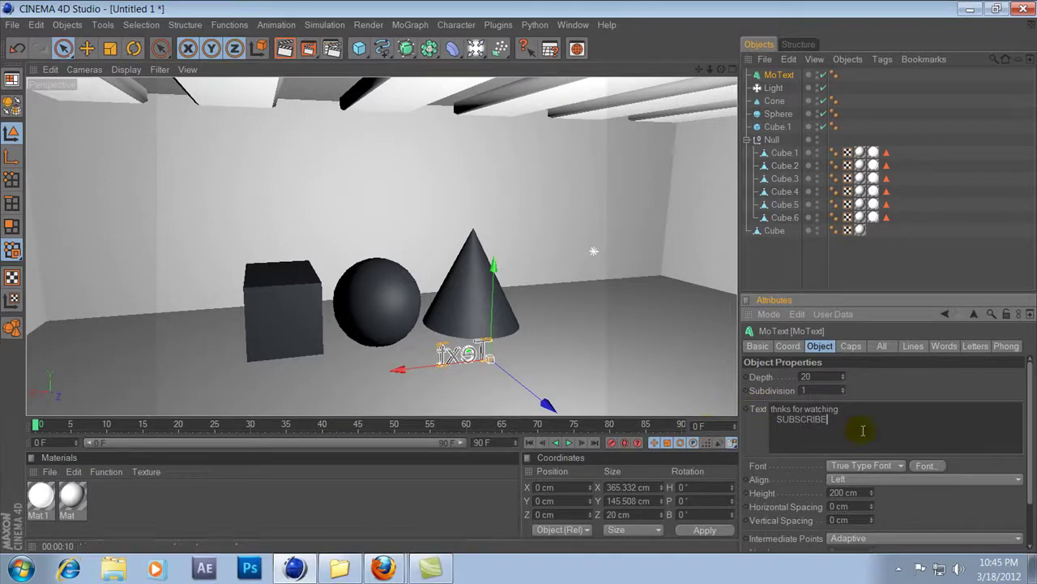
click(875, 390)
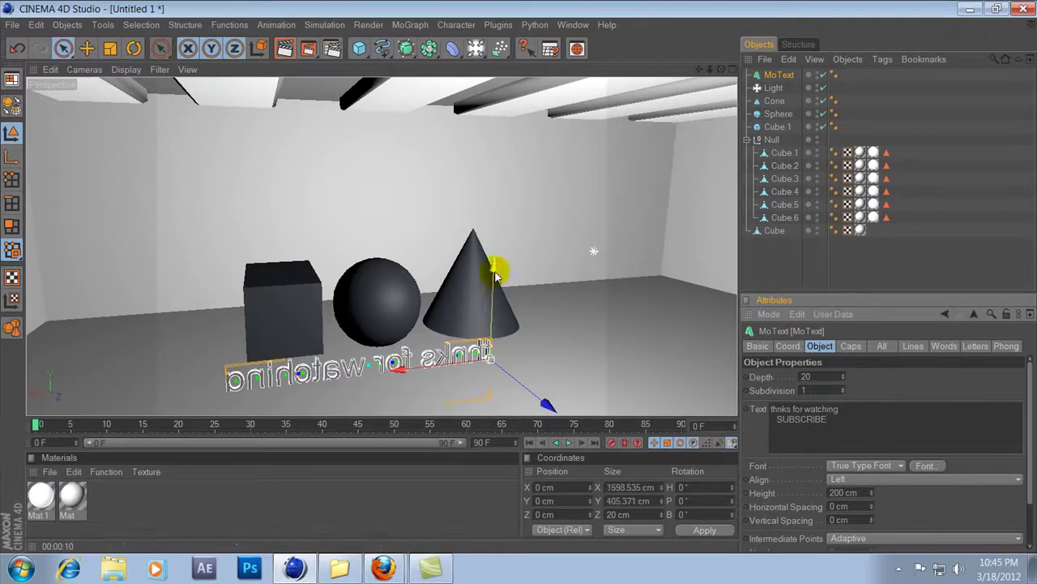
Step: Raise the text and rotate it upright to read forwards, facing the camera at H -190°
drag(493, 267, 494, 235)
drag(470, 358, 466, 315)
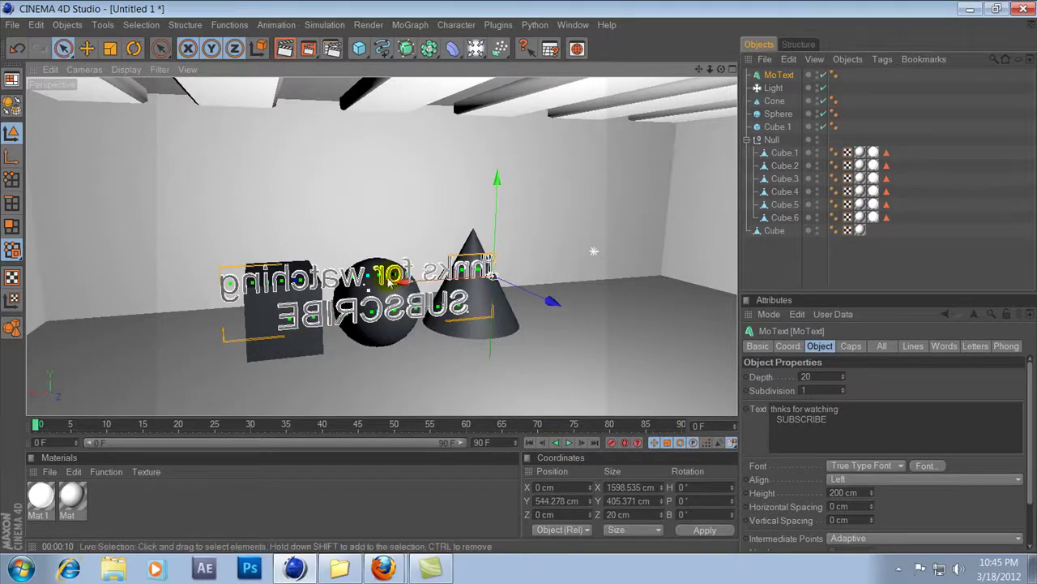
click(137, 48)
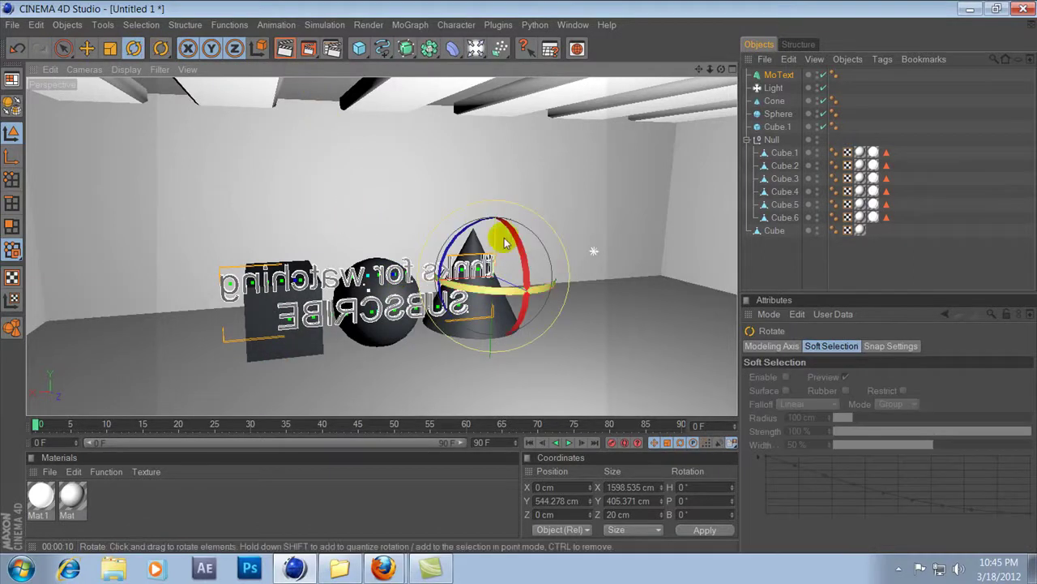
mouse_move(519, 248)
mouse_down()
mouse_move(554, 416)
mouse_move(503, 186)
mouse_up()
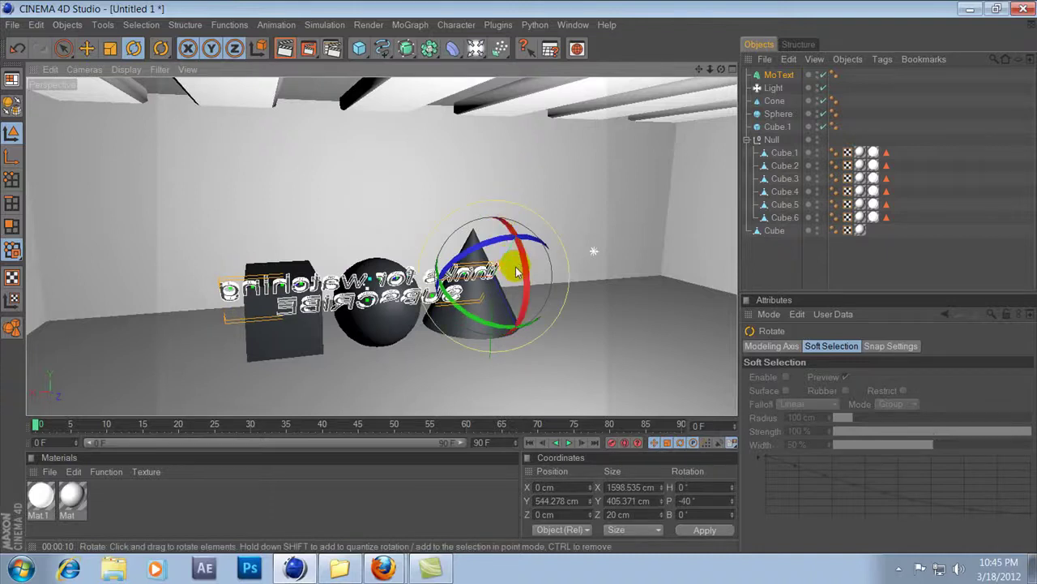
drag(502, 185, 525, 241)
drag(531, 283, 350, 235)
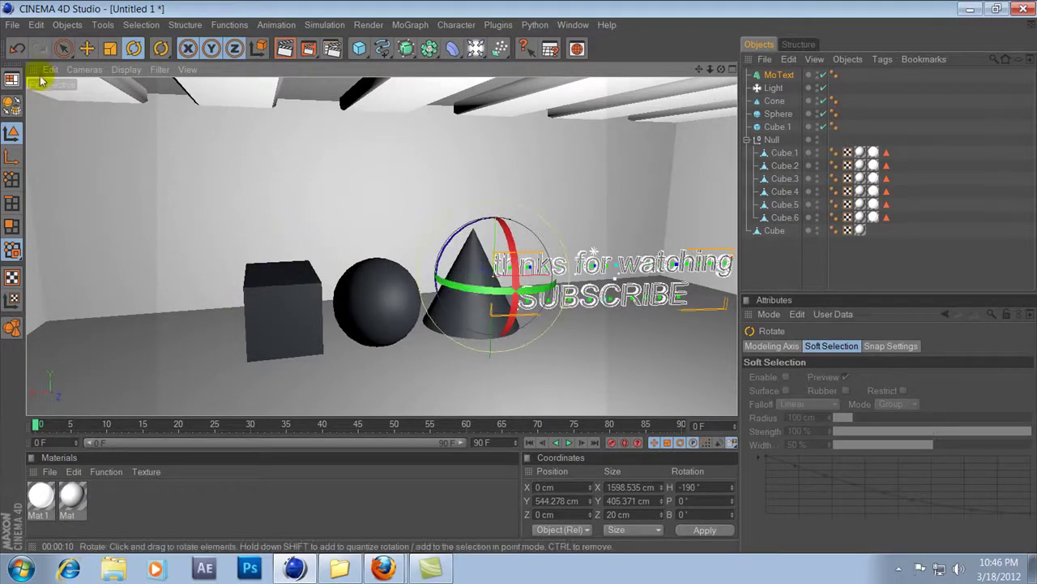
Step: Move the text in front of the cube and sphere and lower it toward the floor
click(63, 48)
drag(579, 279, 341, 284)
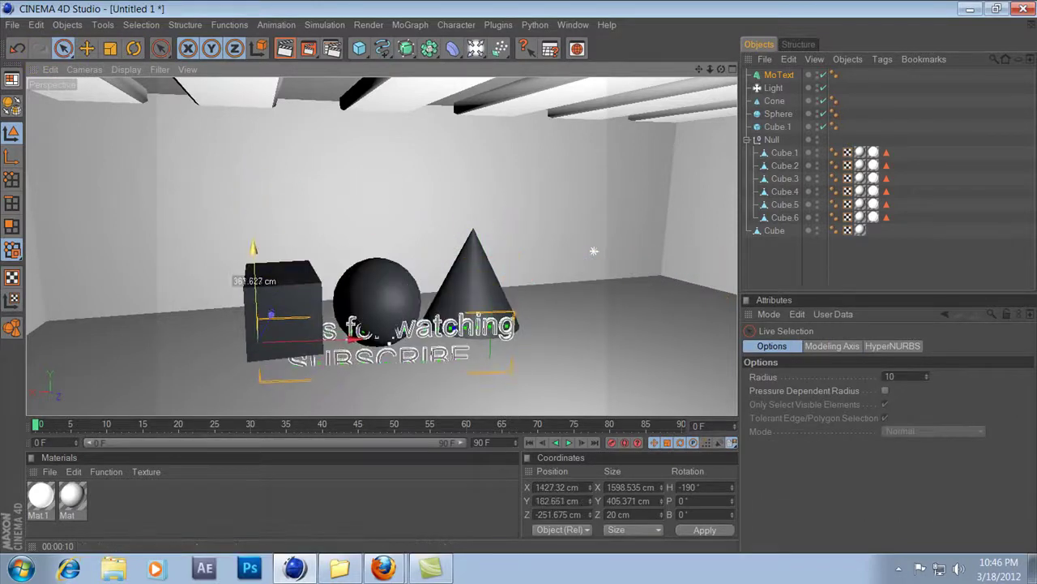
mouse_move(255, 245)
mouse_down()
mouse_move(272, 293)
mouse_move(260, 320)
mouse_up()
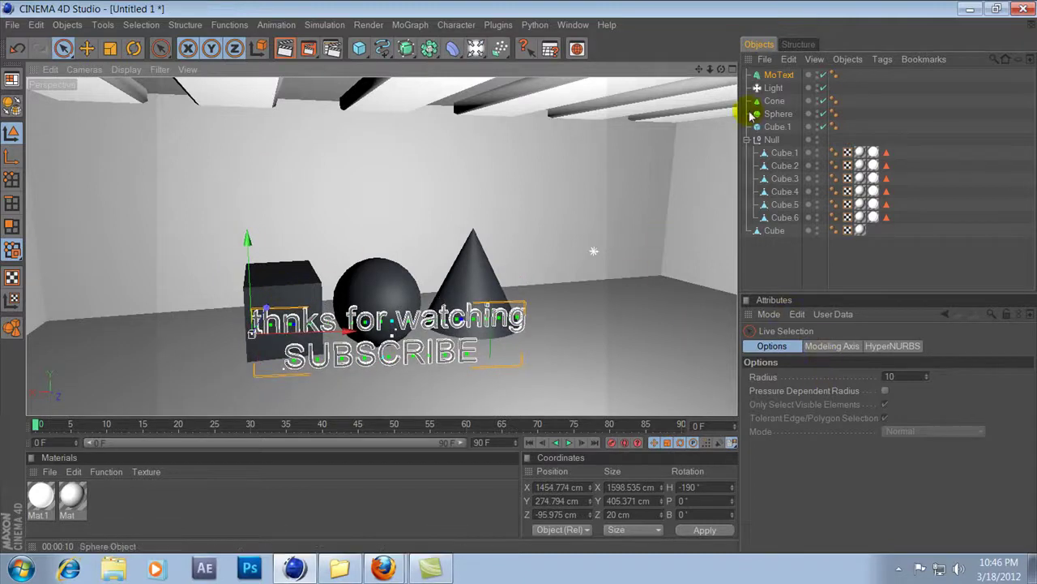
Step: Set the MoText extrusion depth to 117 cm
click(777, 75)
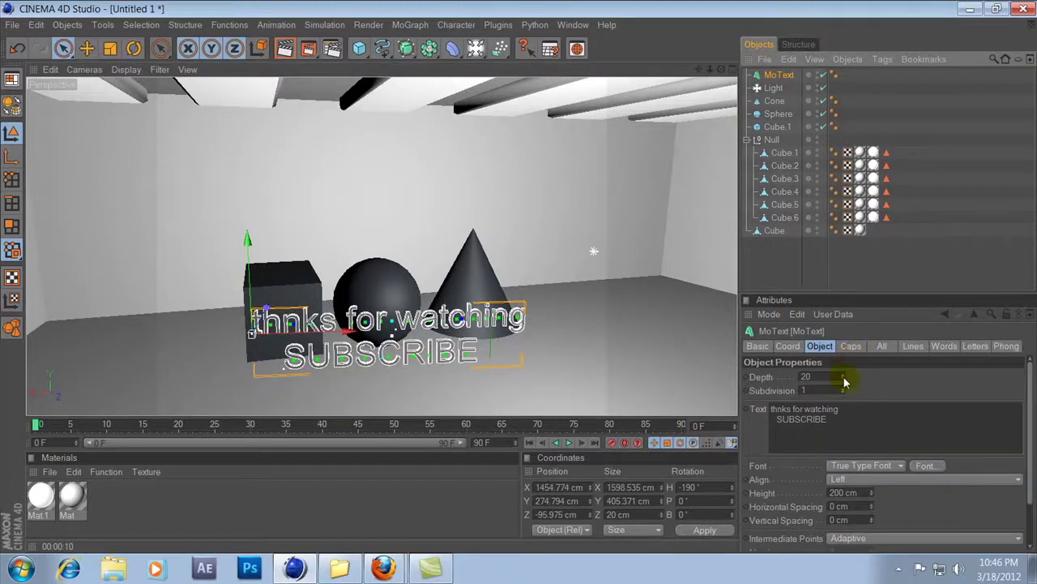
drag(843, 377, 843, 340)
drag(843, 377, 848, 393)
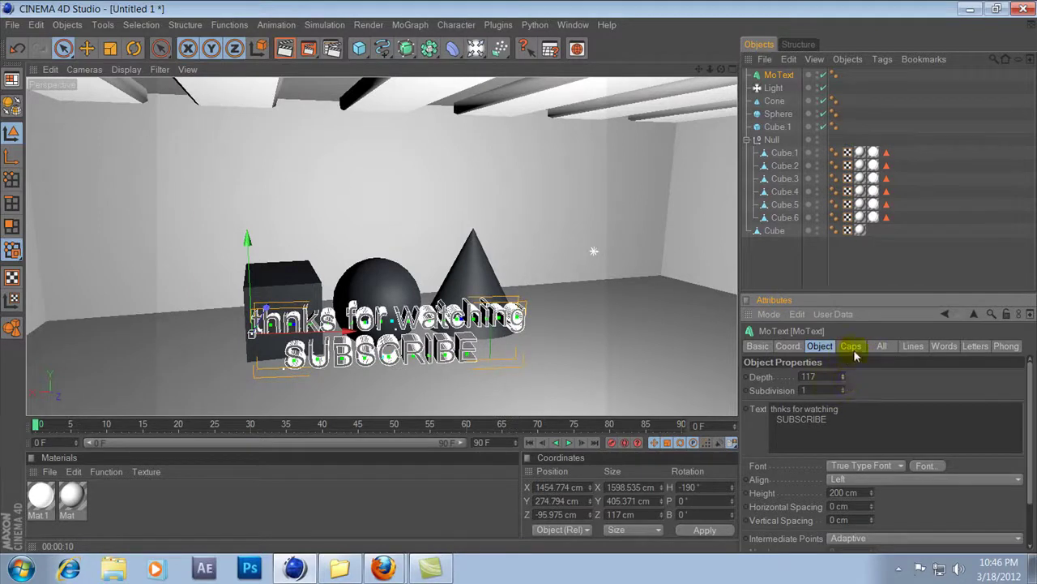
Step: Nudge the text slightly forward and render a preview of the room in the viewport
click(63, 48)
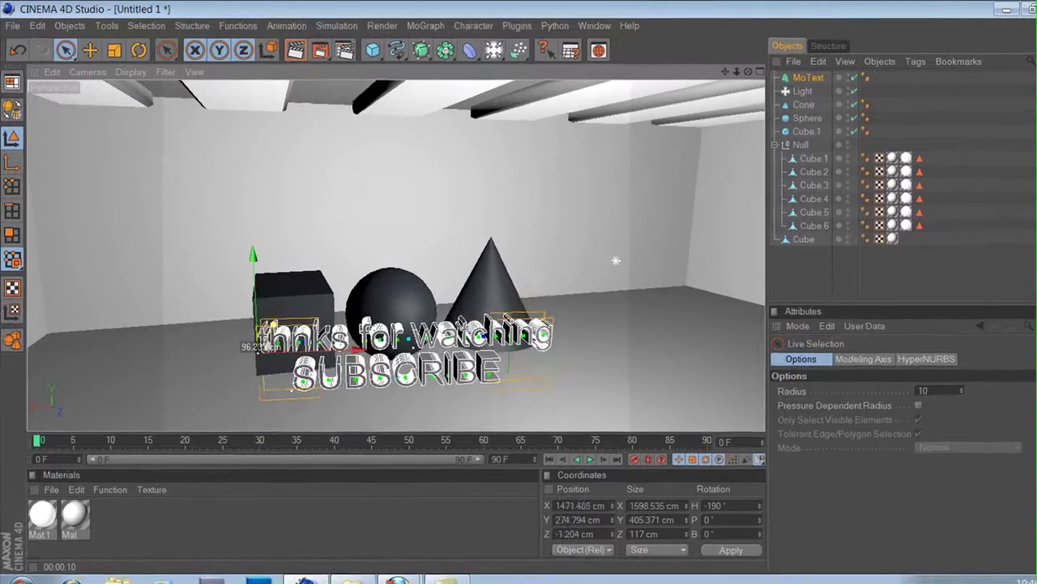
drag(257, 317, 396, 115)
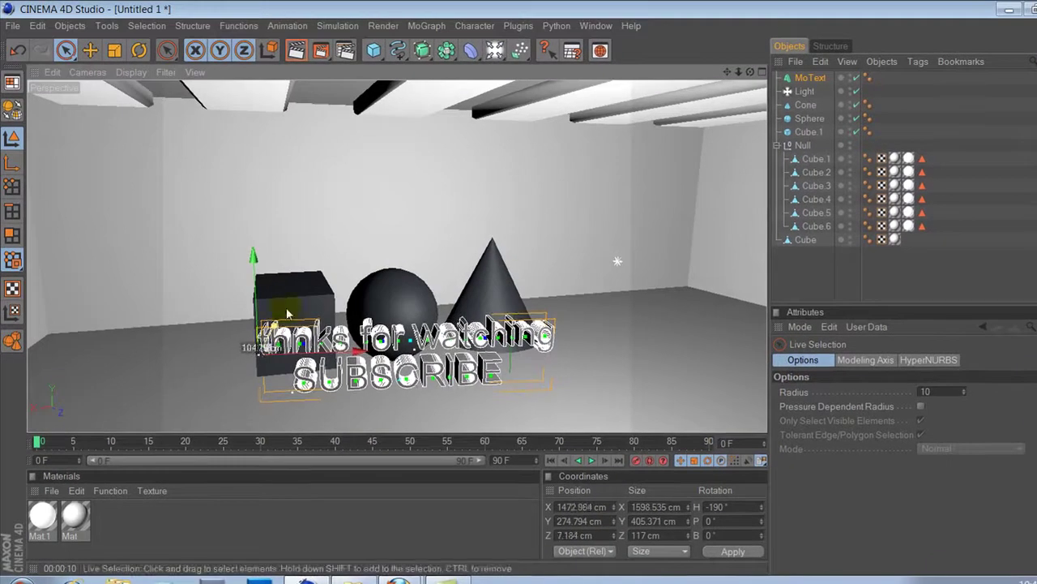
click(302, 52)
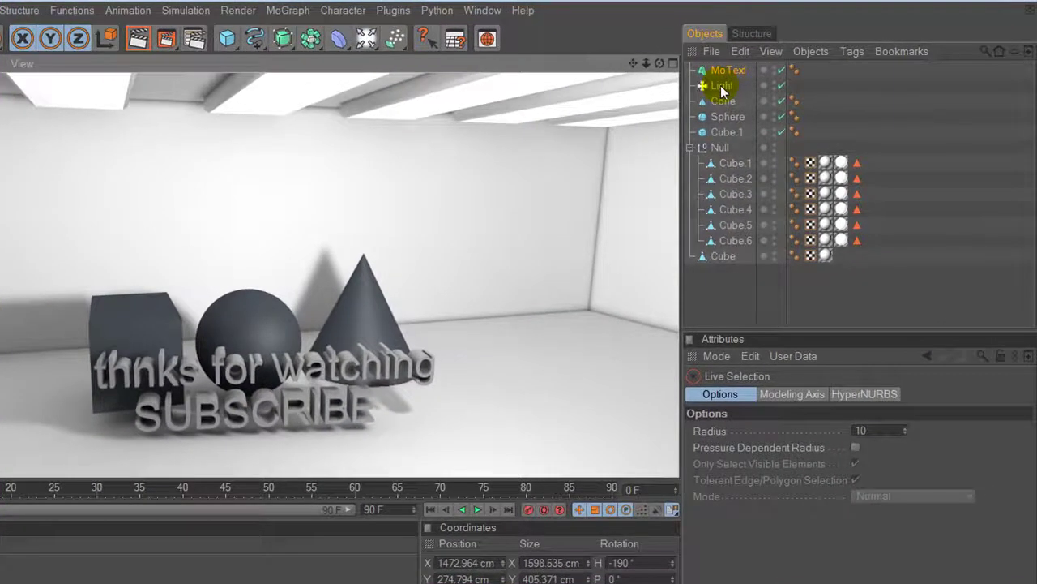
Step: Set the light's intensity to 70% and its colour red value to 236 for a cyan tint
click(723, 86)
drag(969, 510, 959, 511)
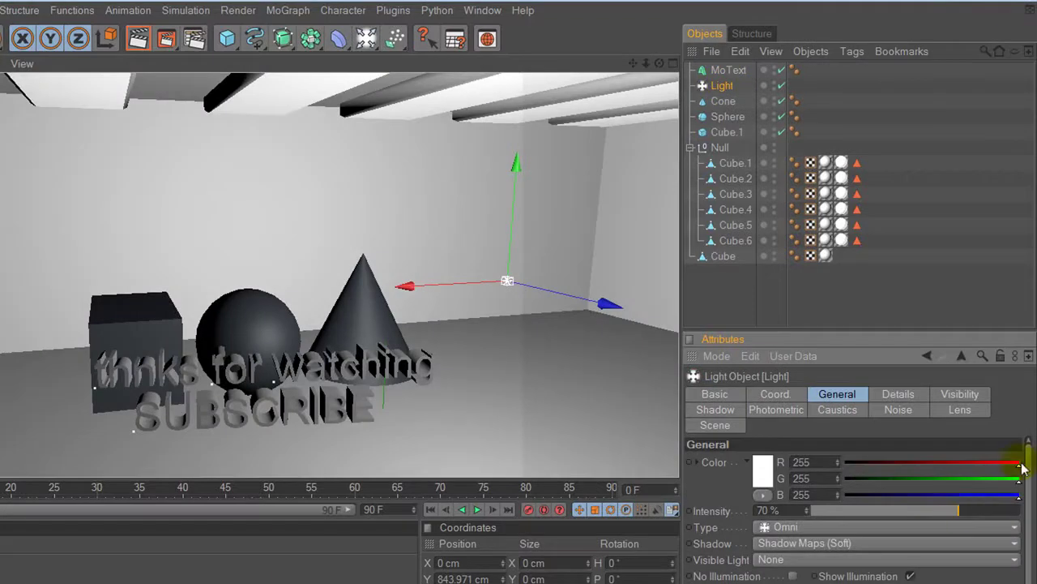
drag(1020, 463, 1009, 470)
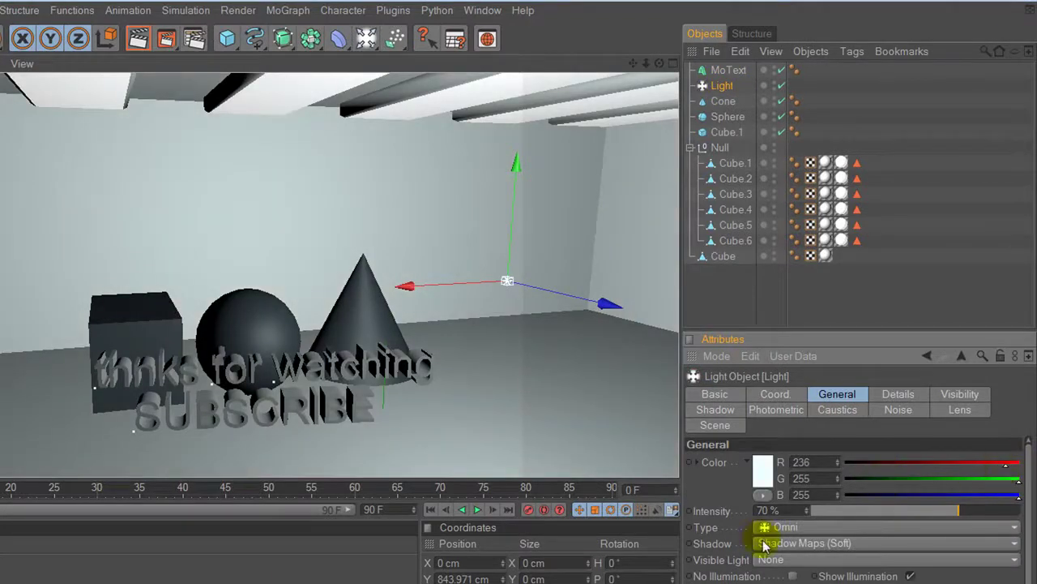
Step: Lower the light's shadow density to 54% and render the scene again
click(715, 409)
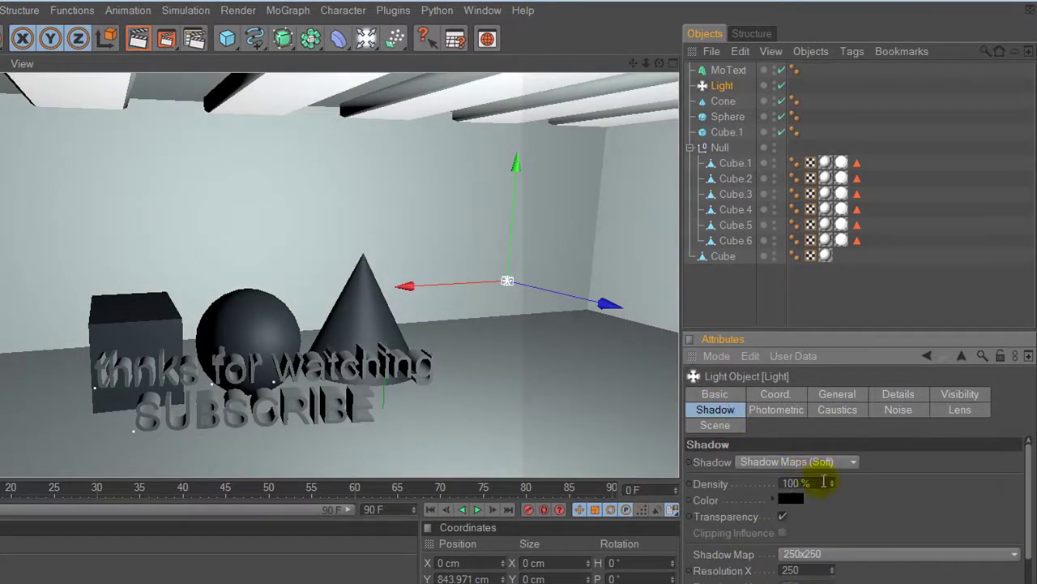
drag(833, 483, 833, 486)
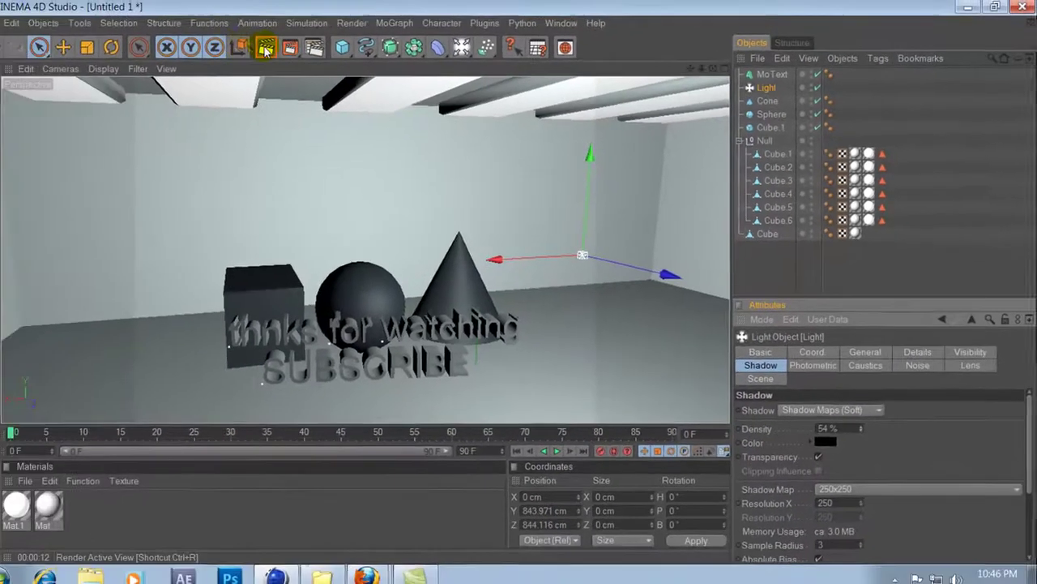
click(284, 50)
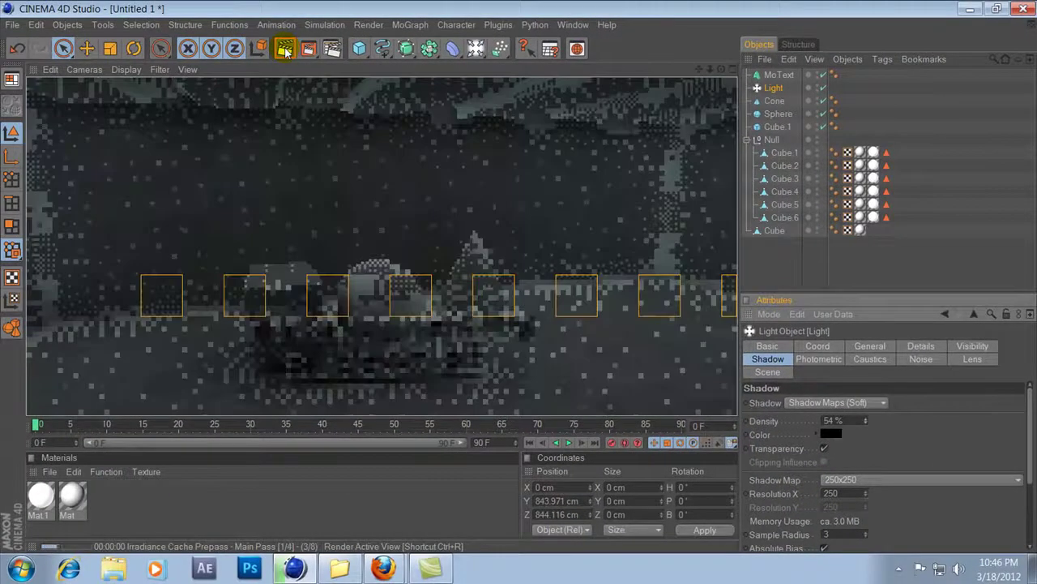